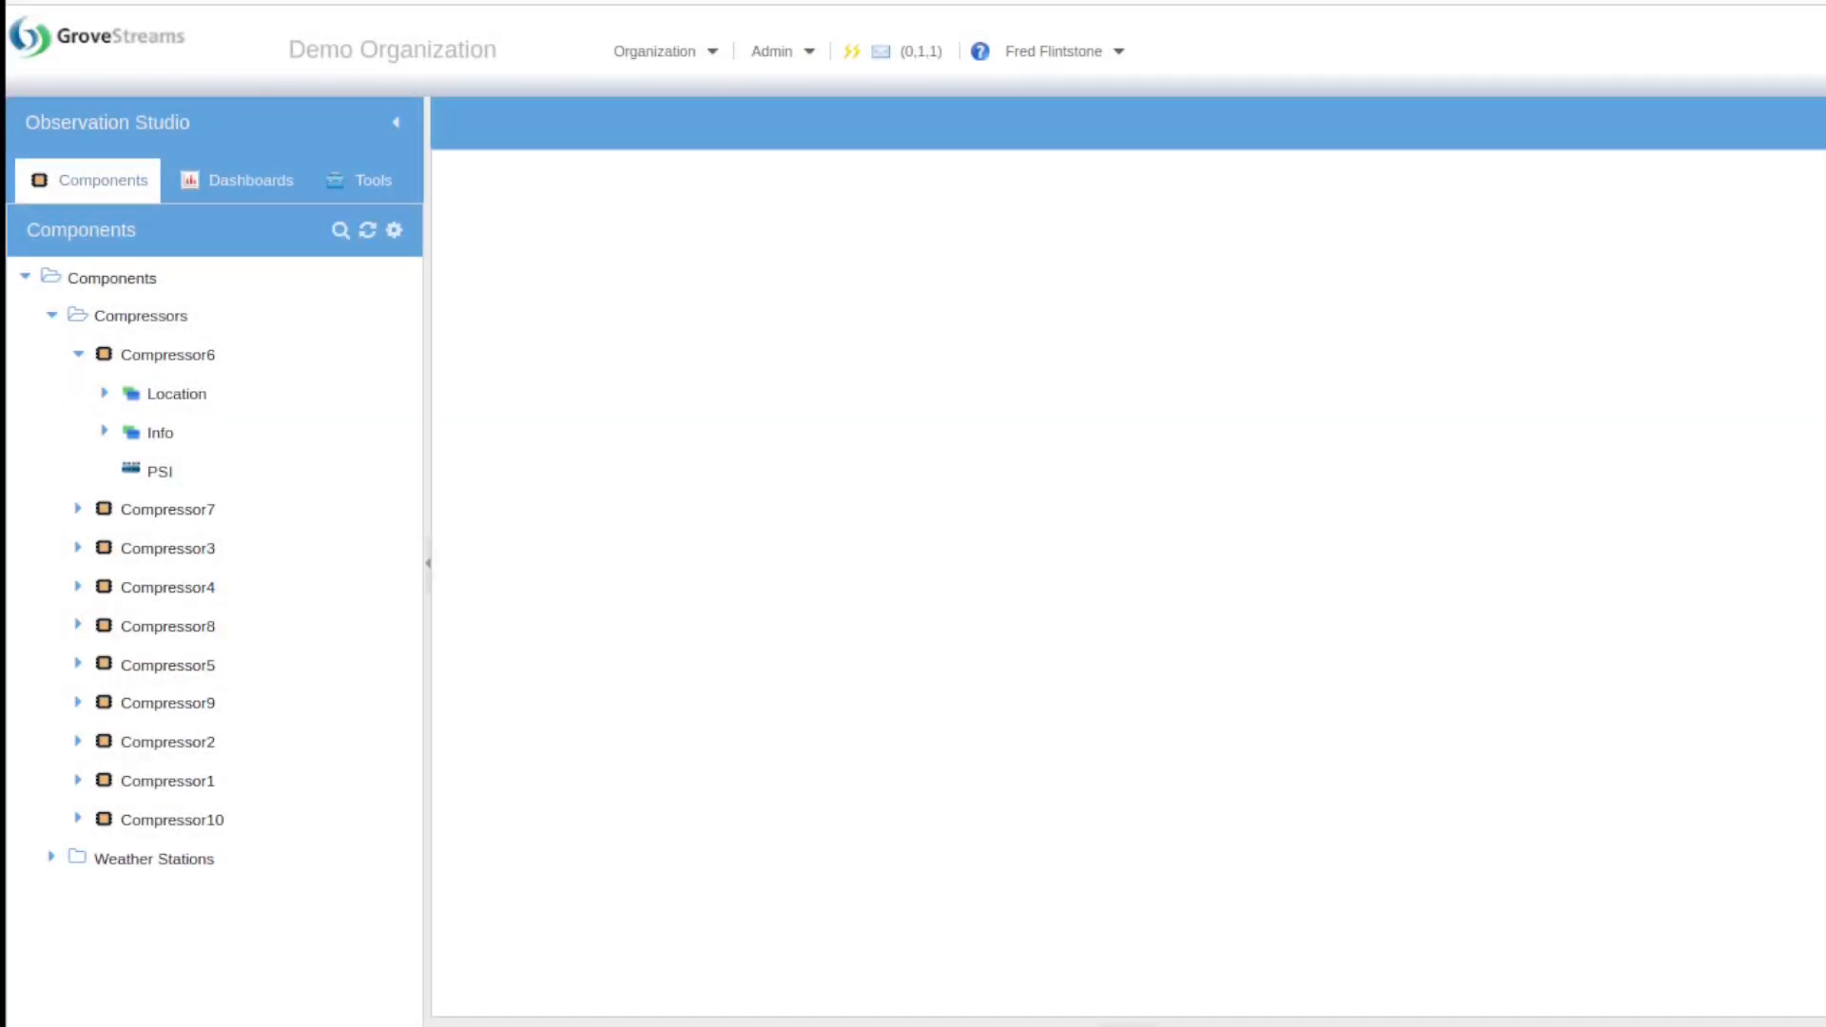
Step: Open Admin > Security > MQTT Certificates (Beta) and move the Manage Certificates window right
left_click(772, 51)
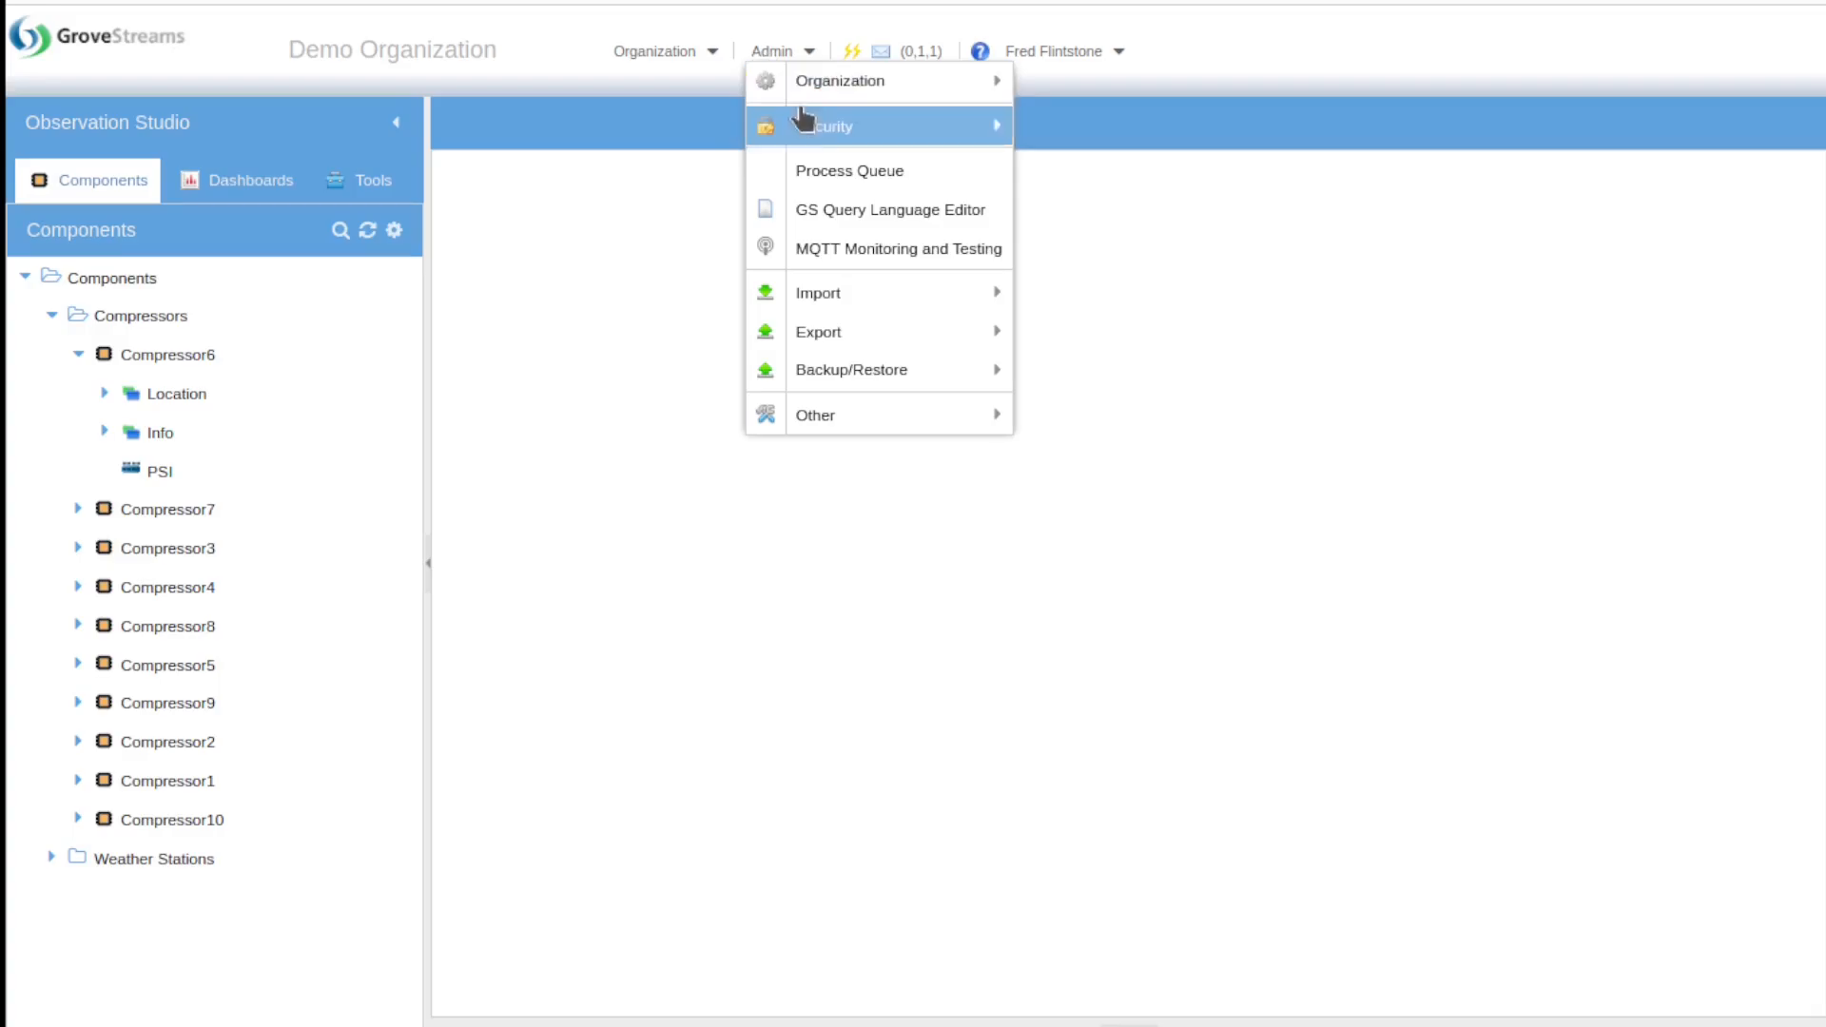
mouse_move(860, 126)
left_click(1077, 163)
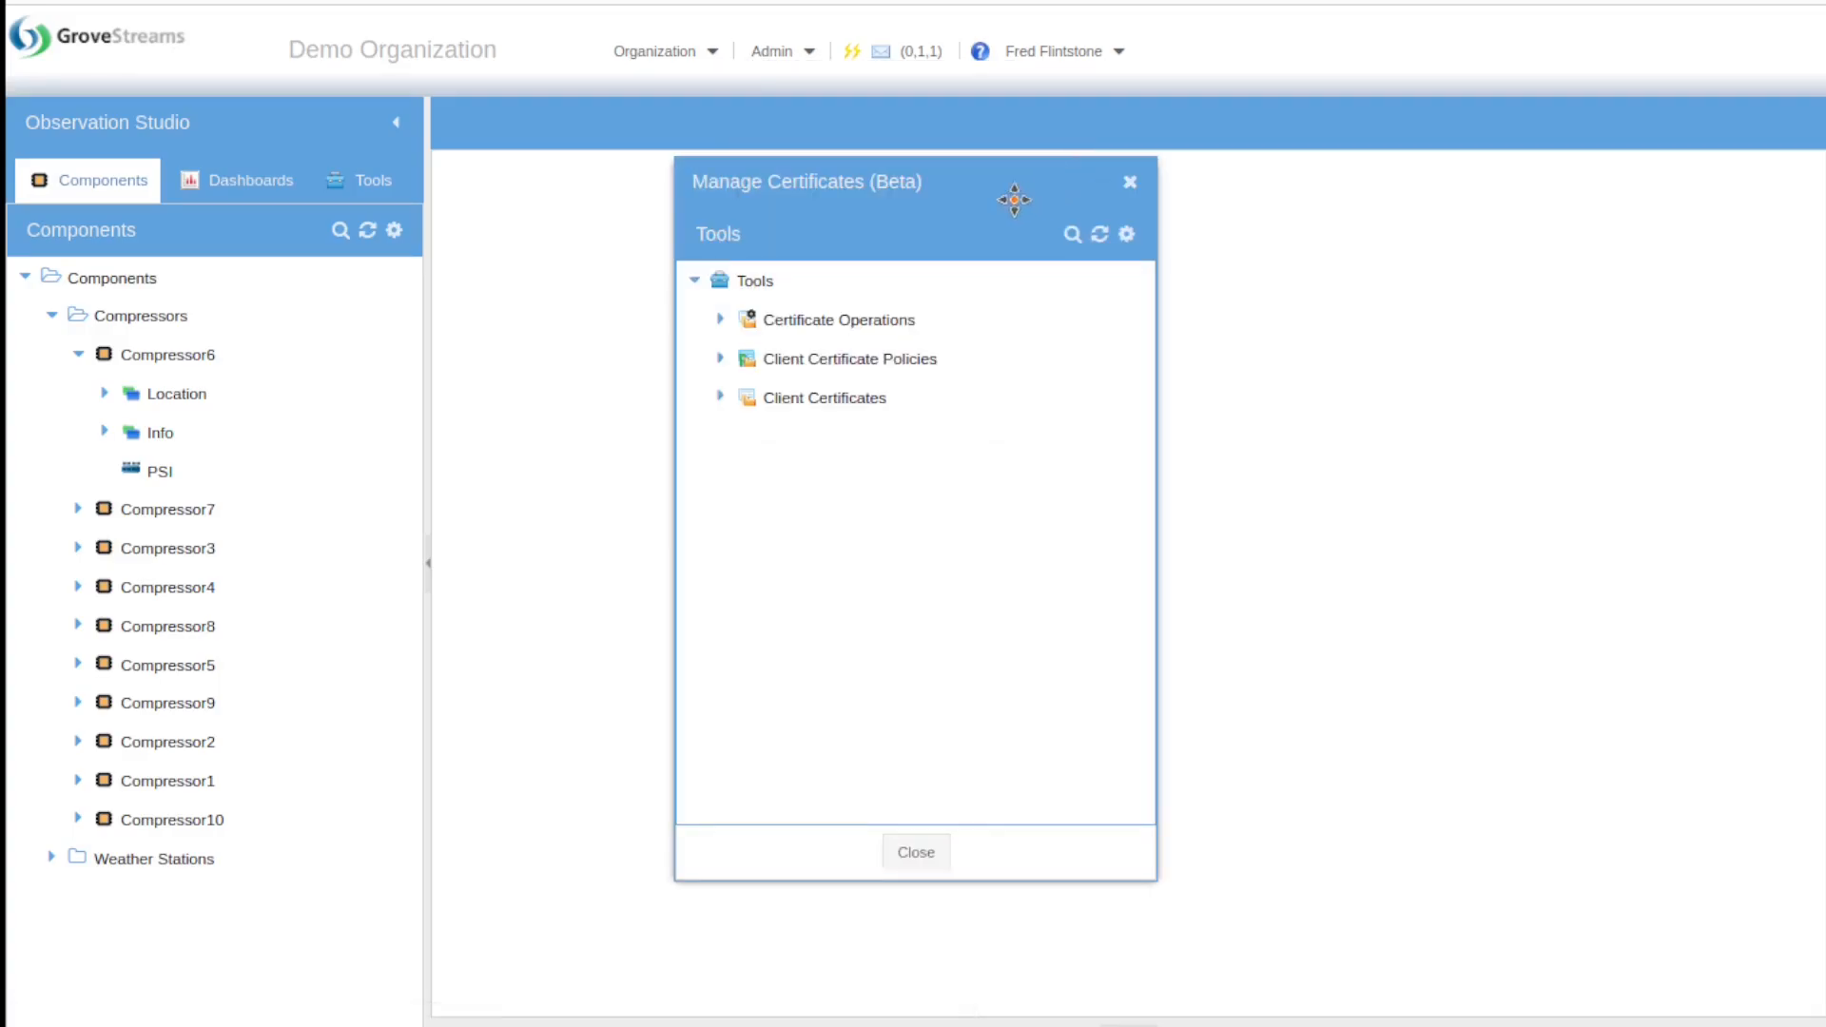
left_click_drag(1015, 196, 1622, 247)
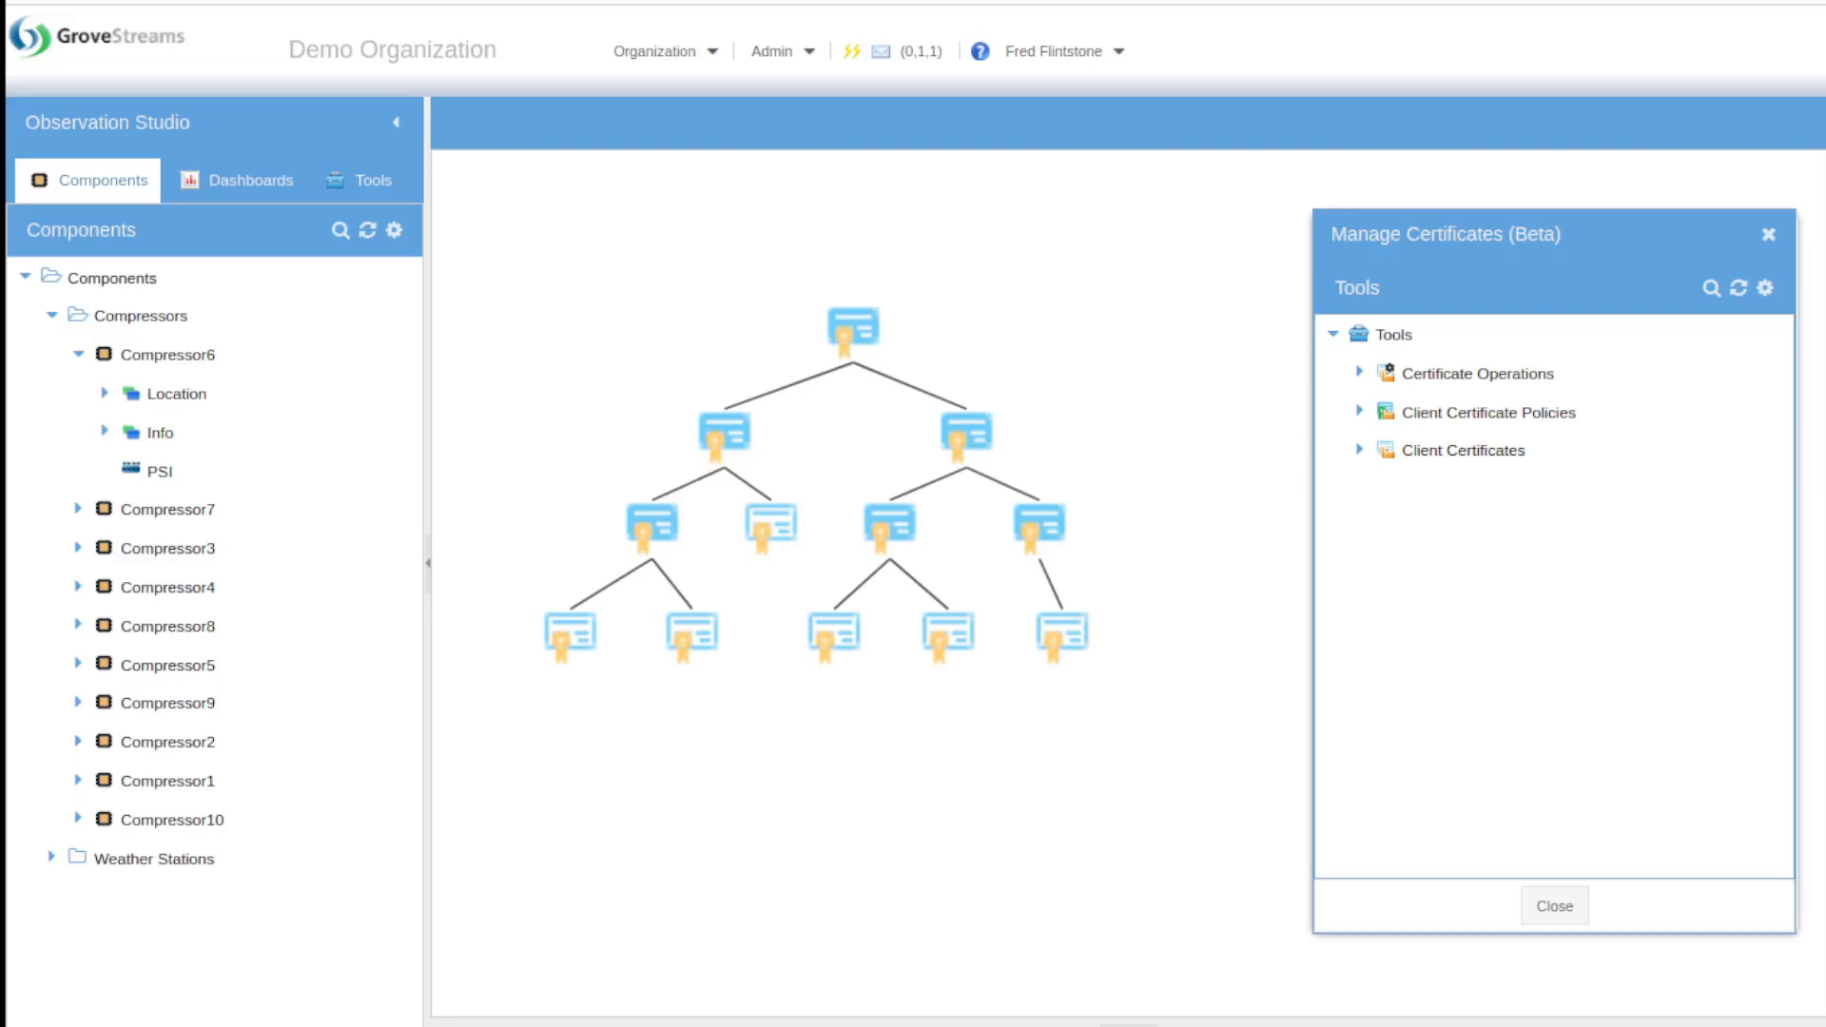
Step: Expand the Client Certificates, Campus1 Certs, Building1 Certs and Device Certs folders
left_click(1359, 451)
left_click(1385, 489)
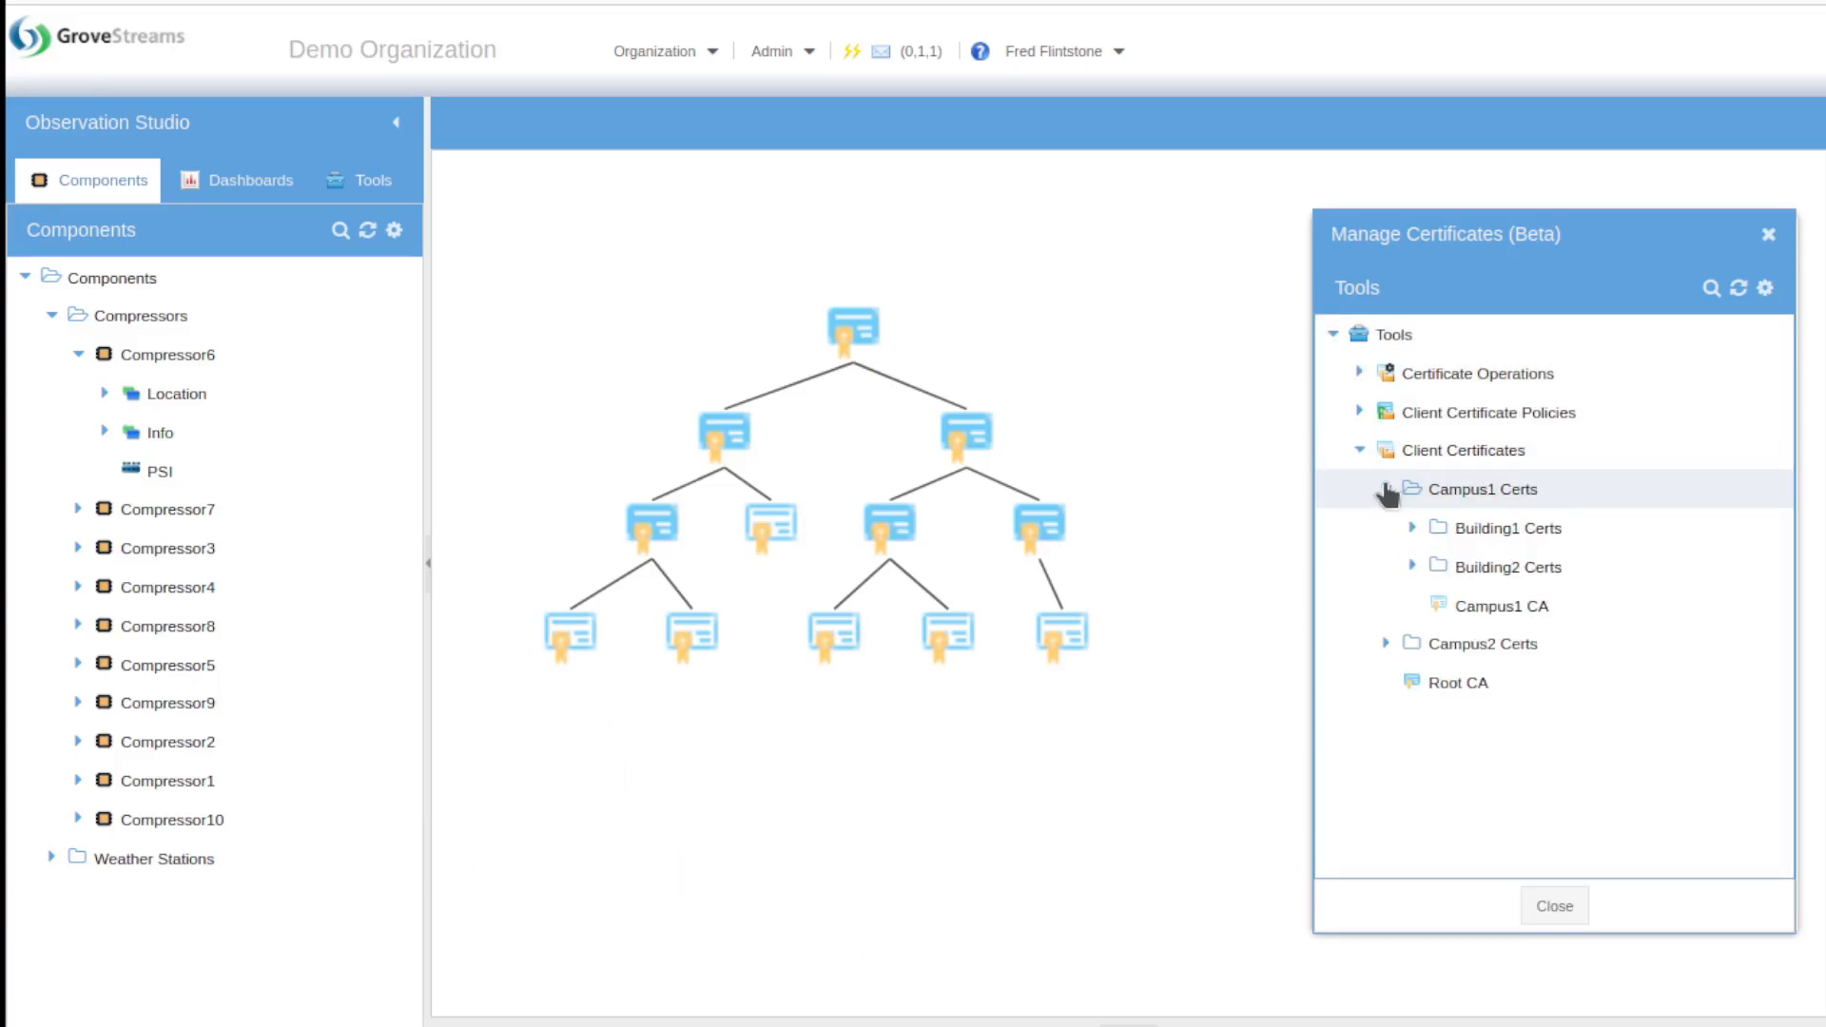
left_click(1413, 528)
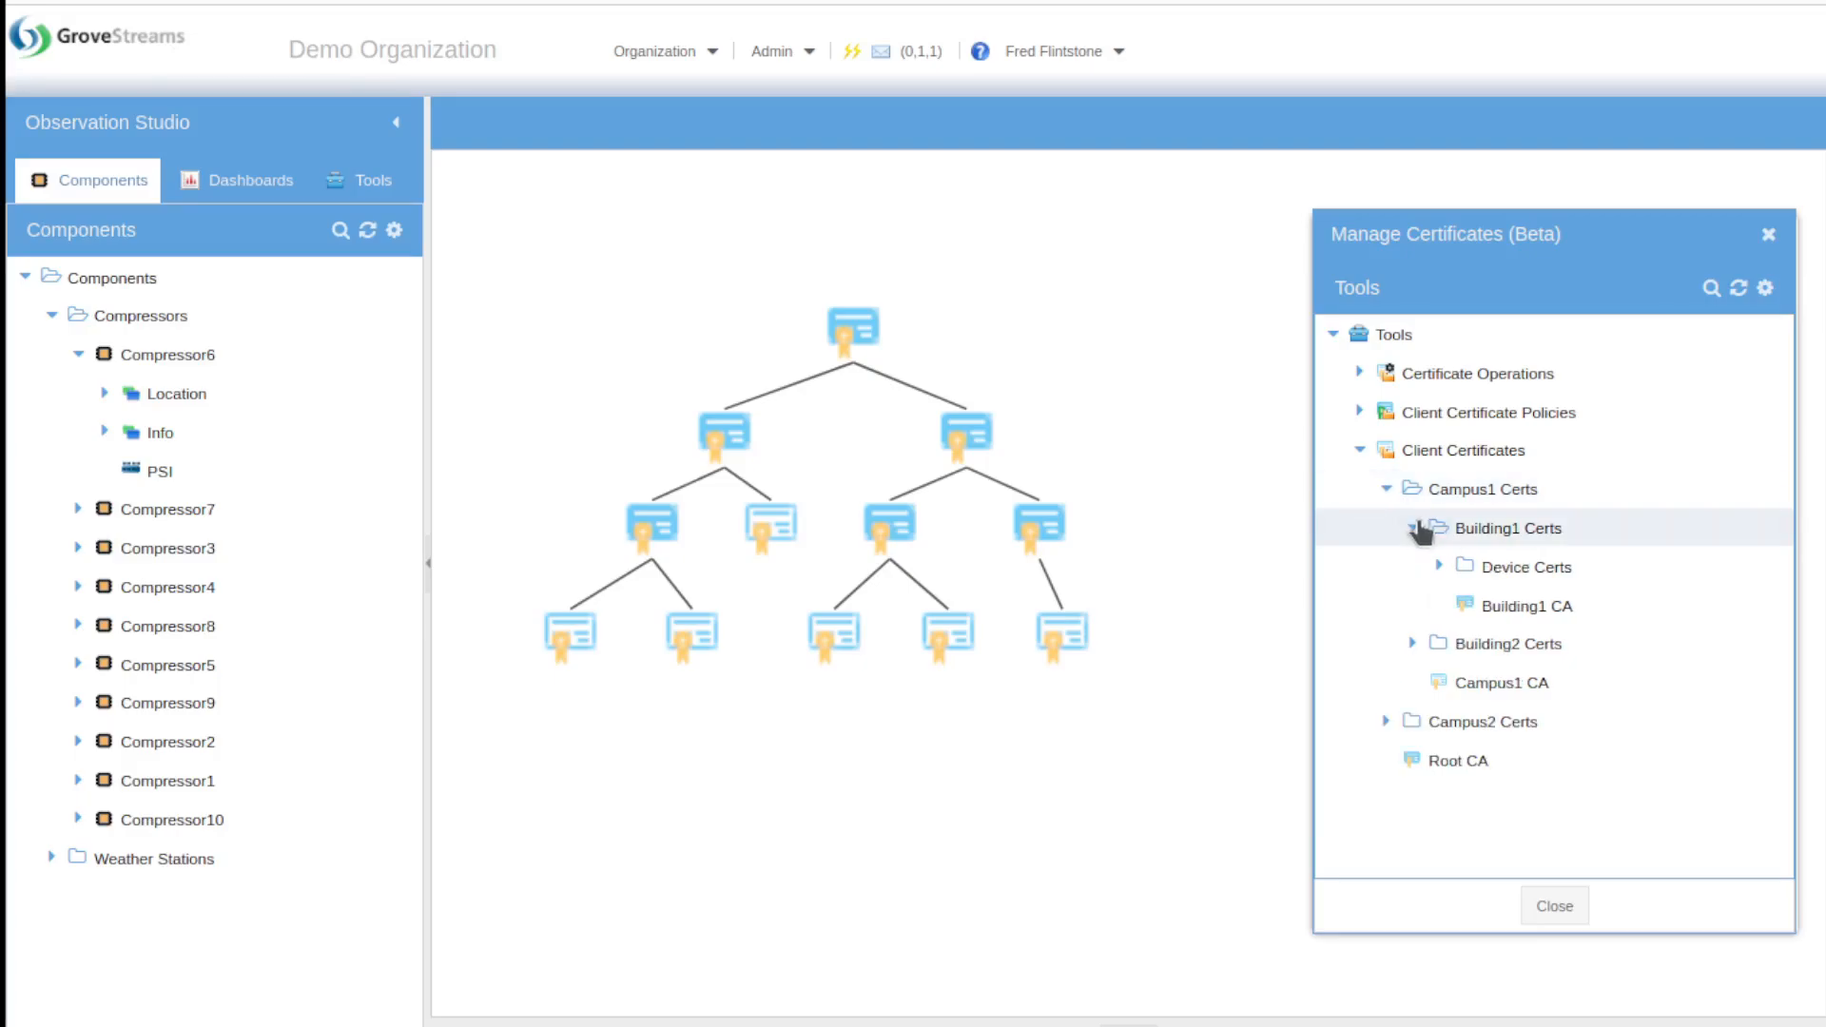
left_click(1439, 568)
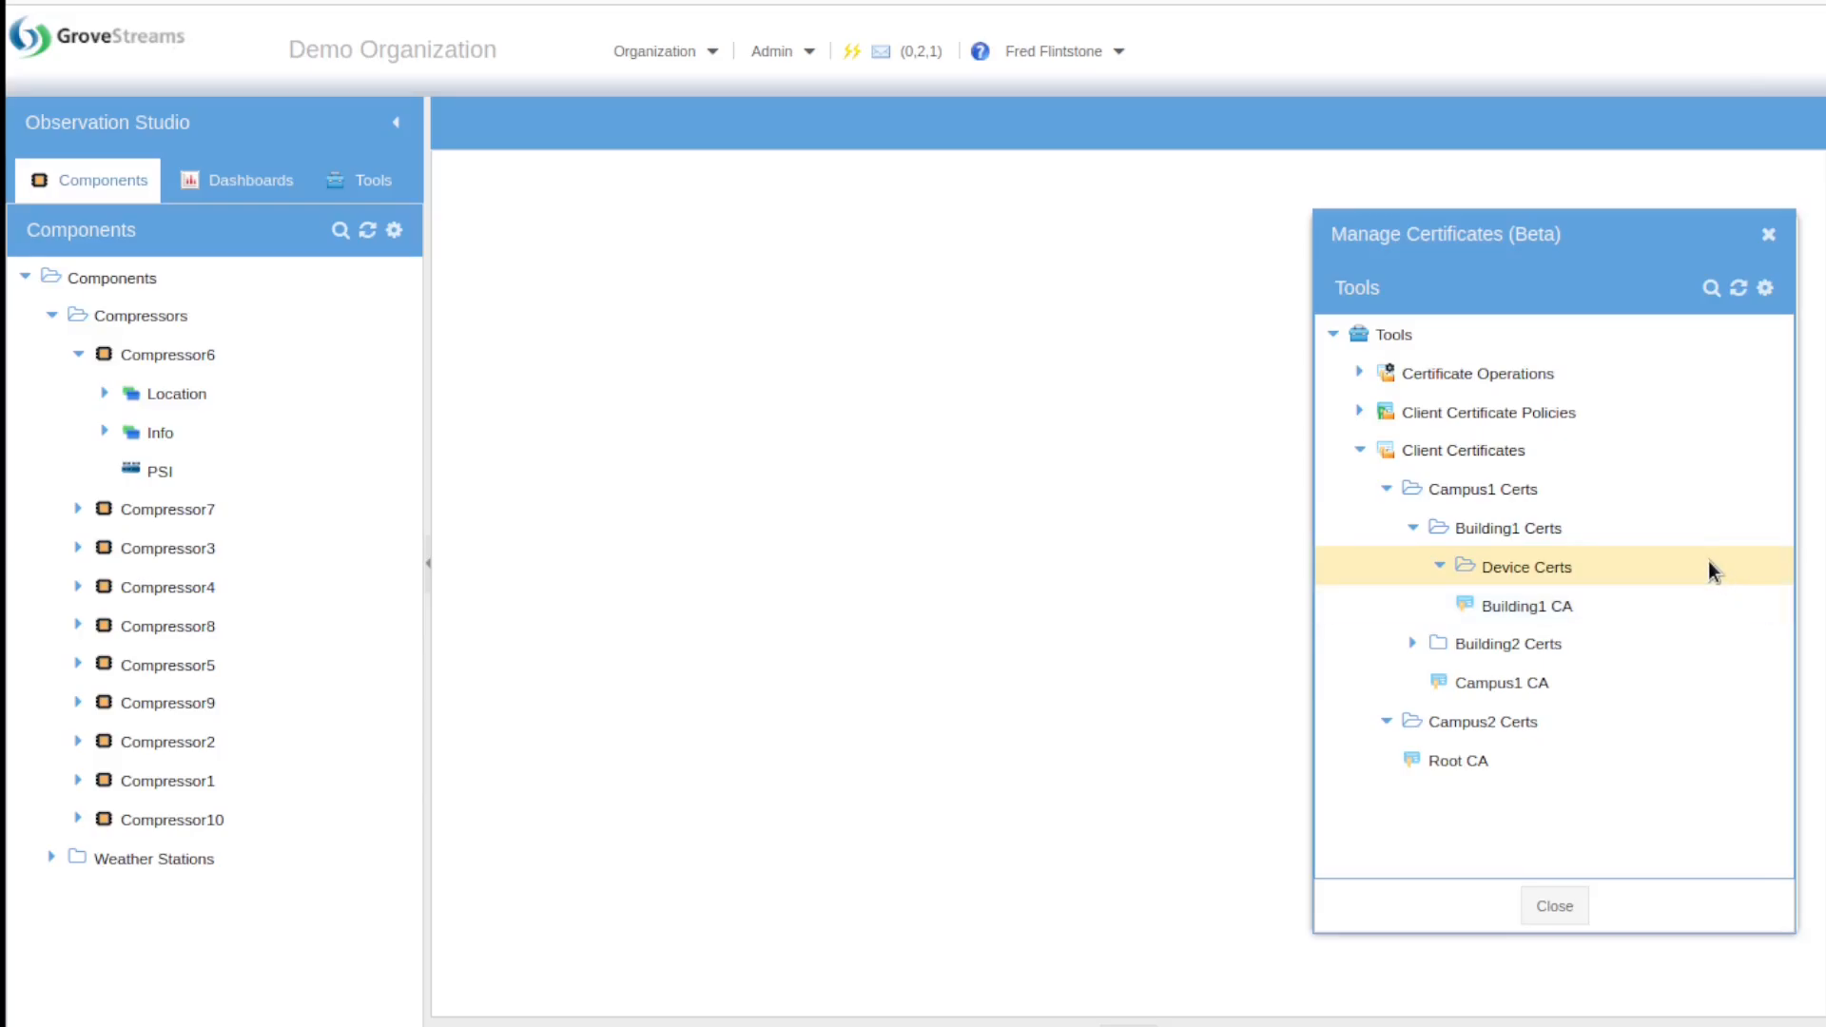
Step: Upload a device client certificate into Device Certs with Master Policy as the broker policy
right_click(1709, 562)
mouse_move(1710, 575)
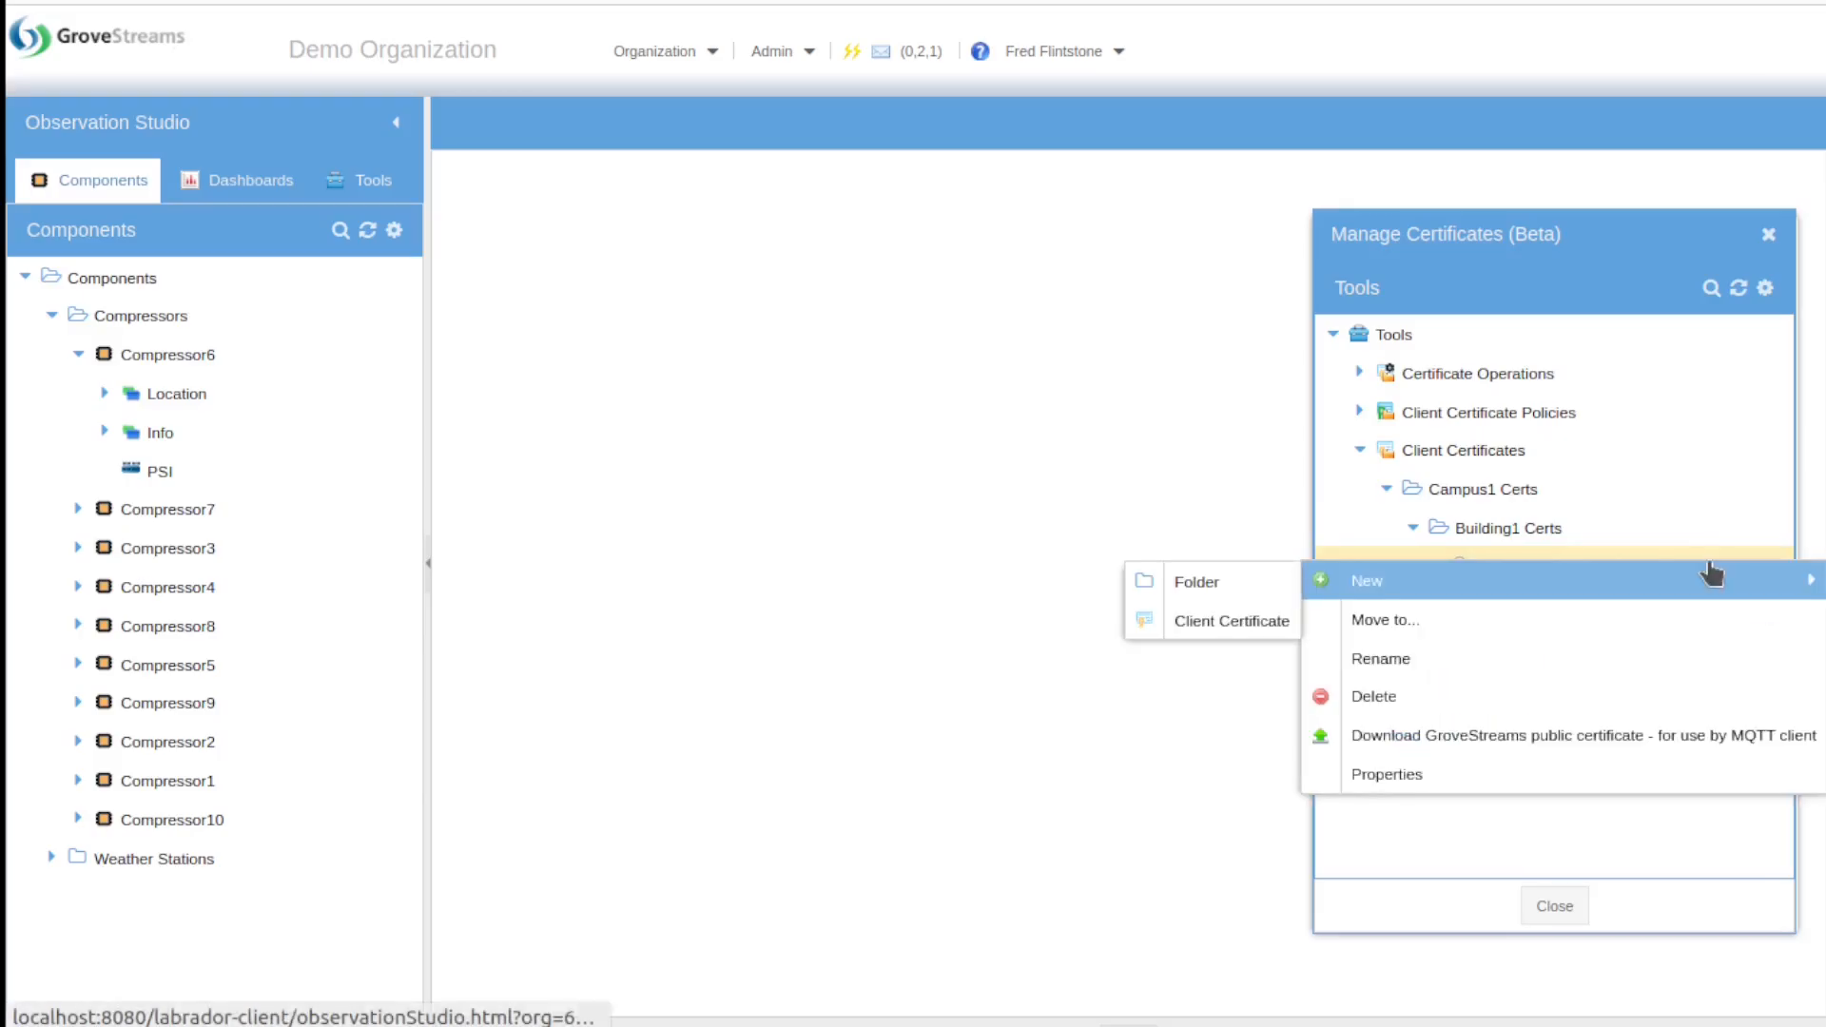
left_click(1249, 623)
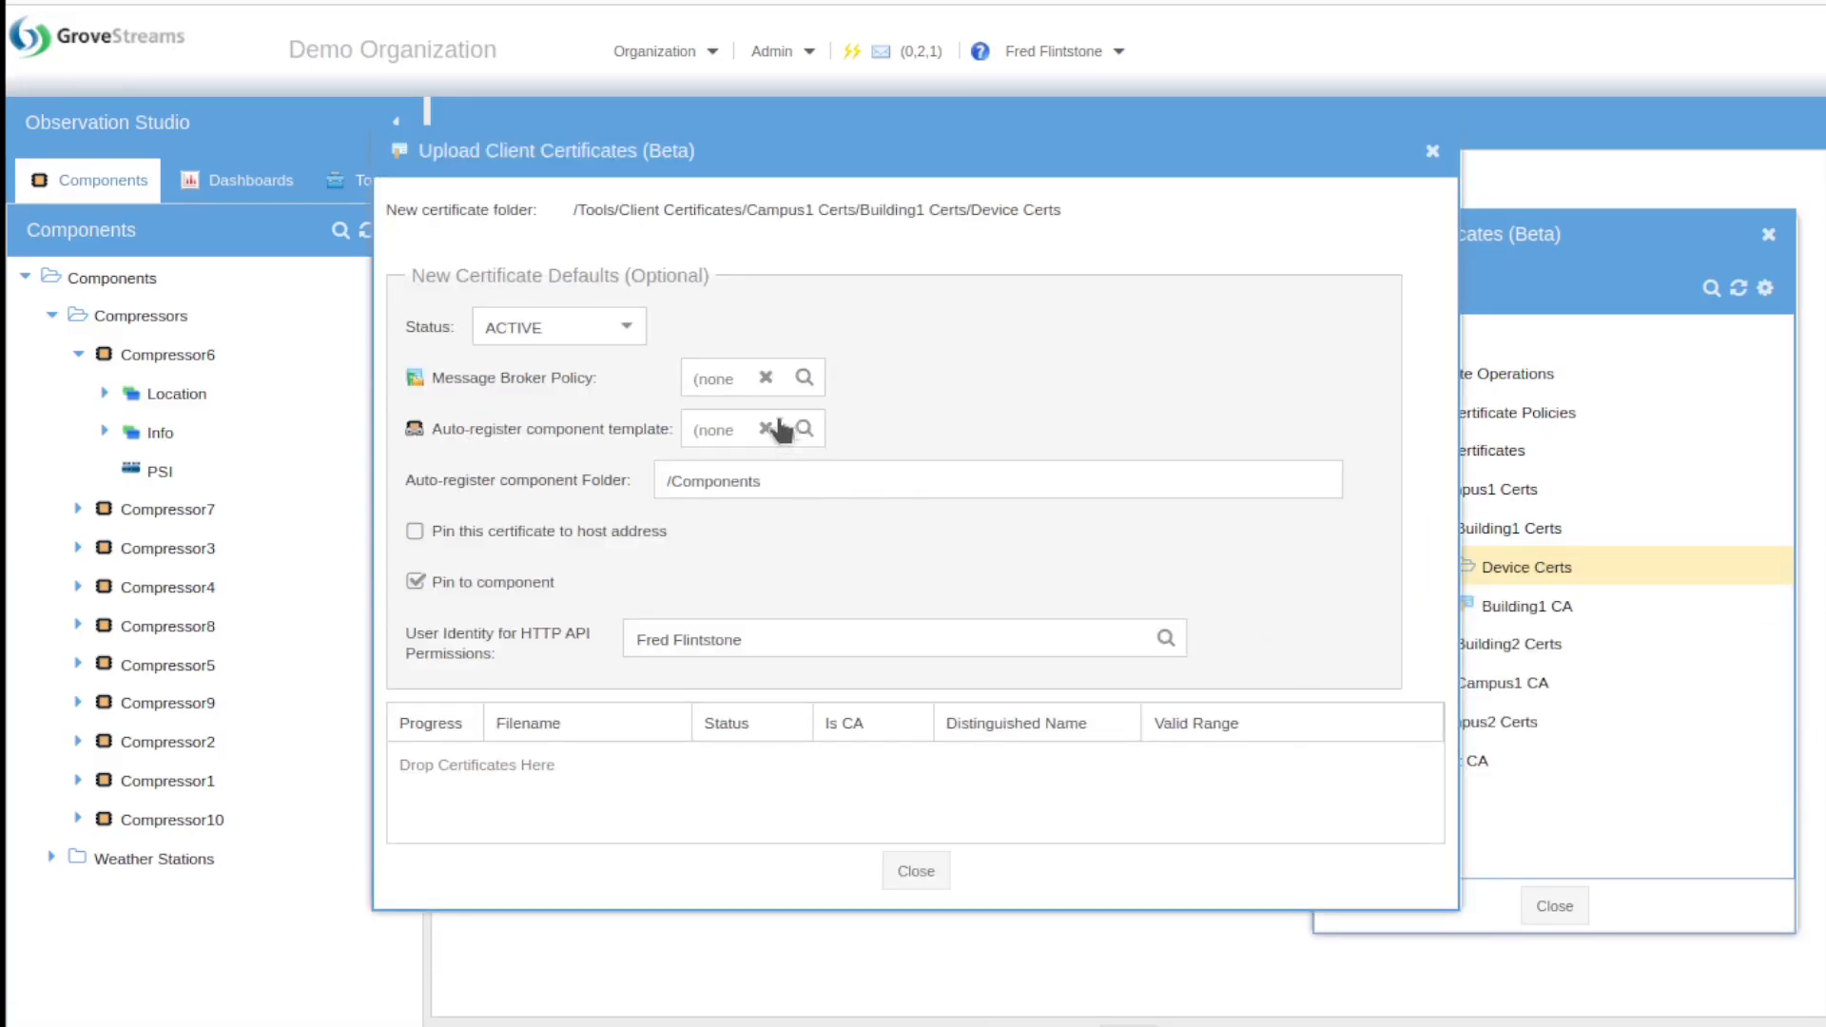
left_click(803, 378)
double_click(708, 489)
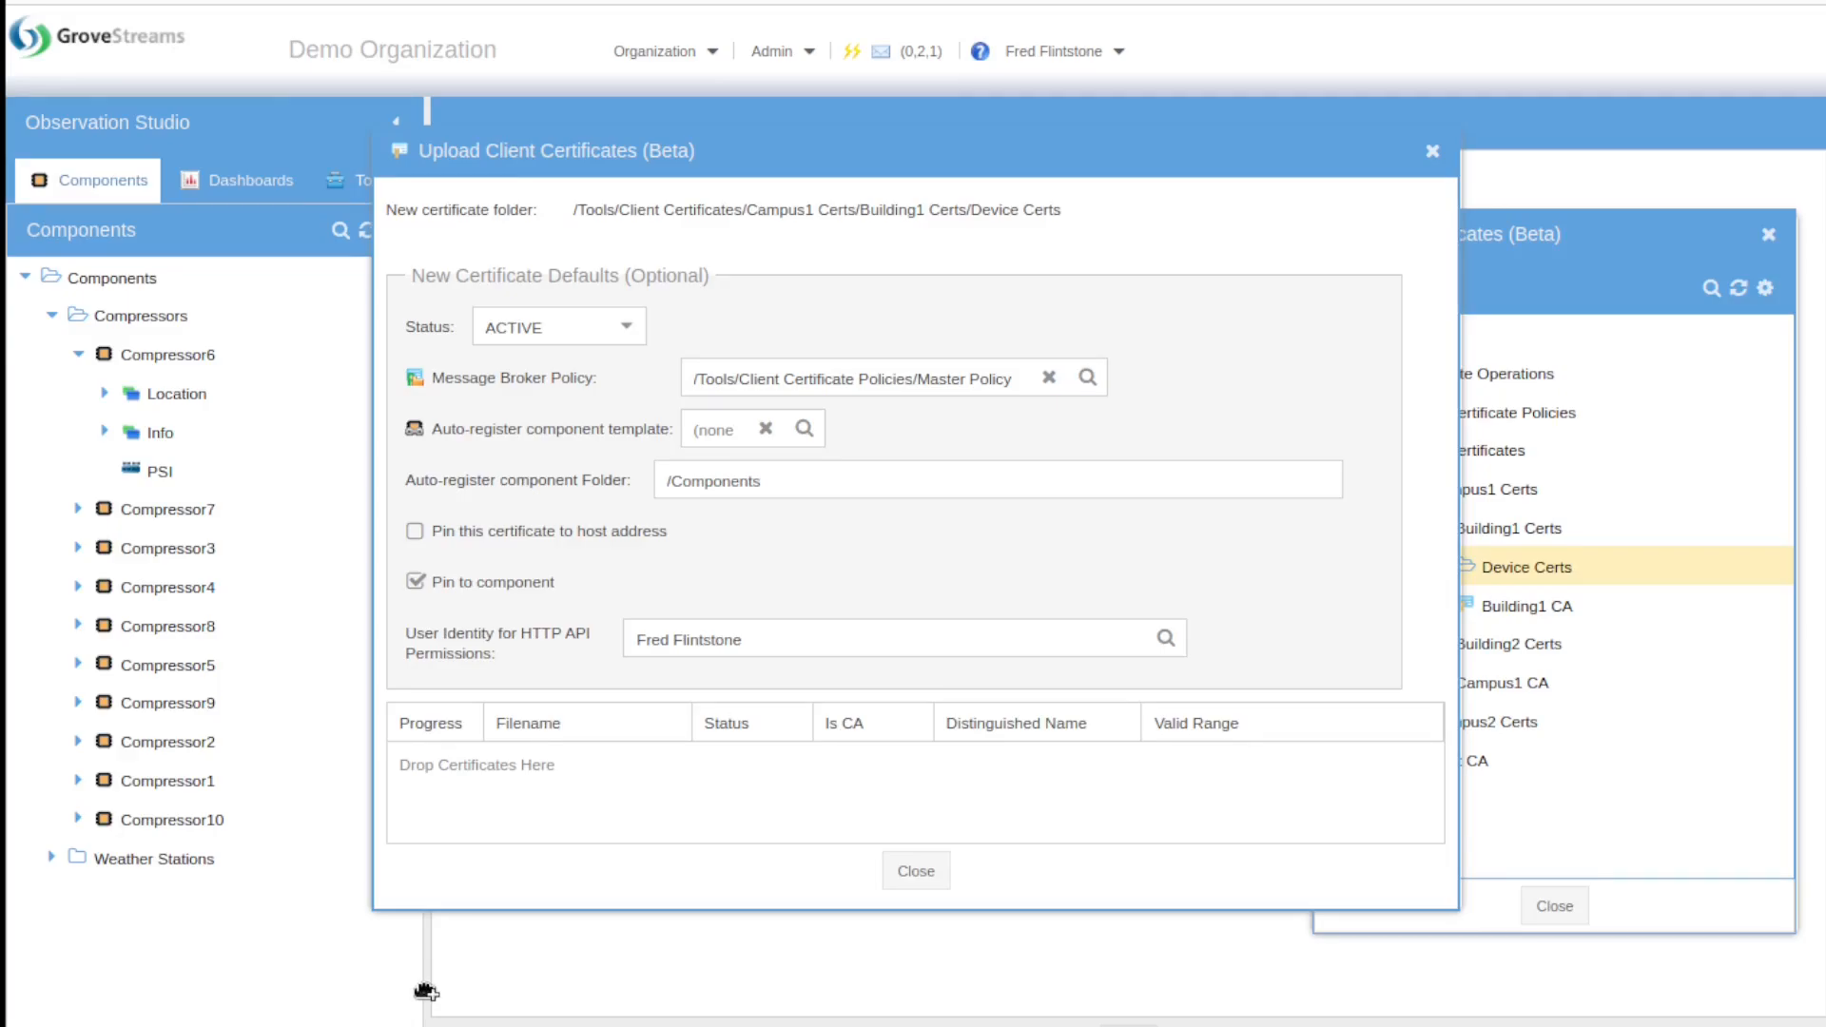
left_click_drag(425, 992, 710, 784)
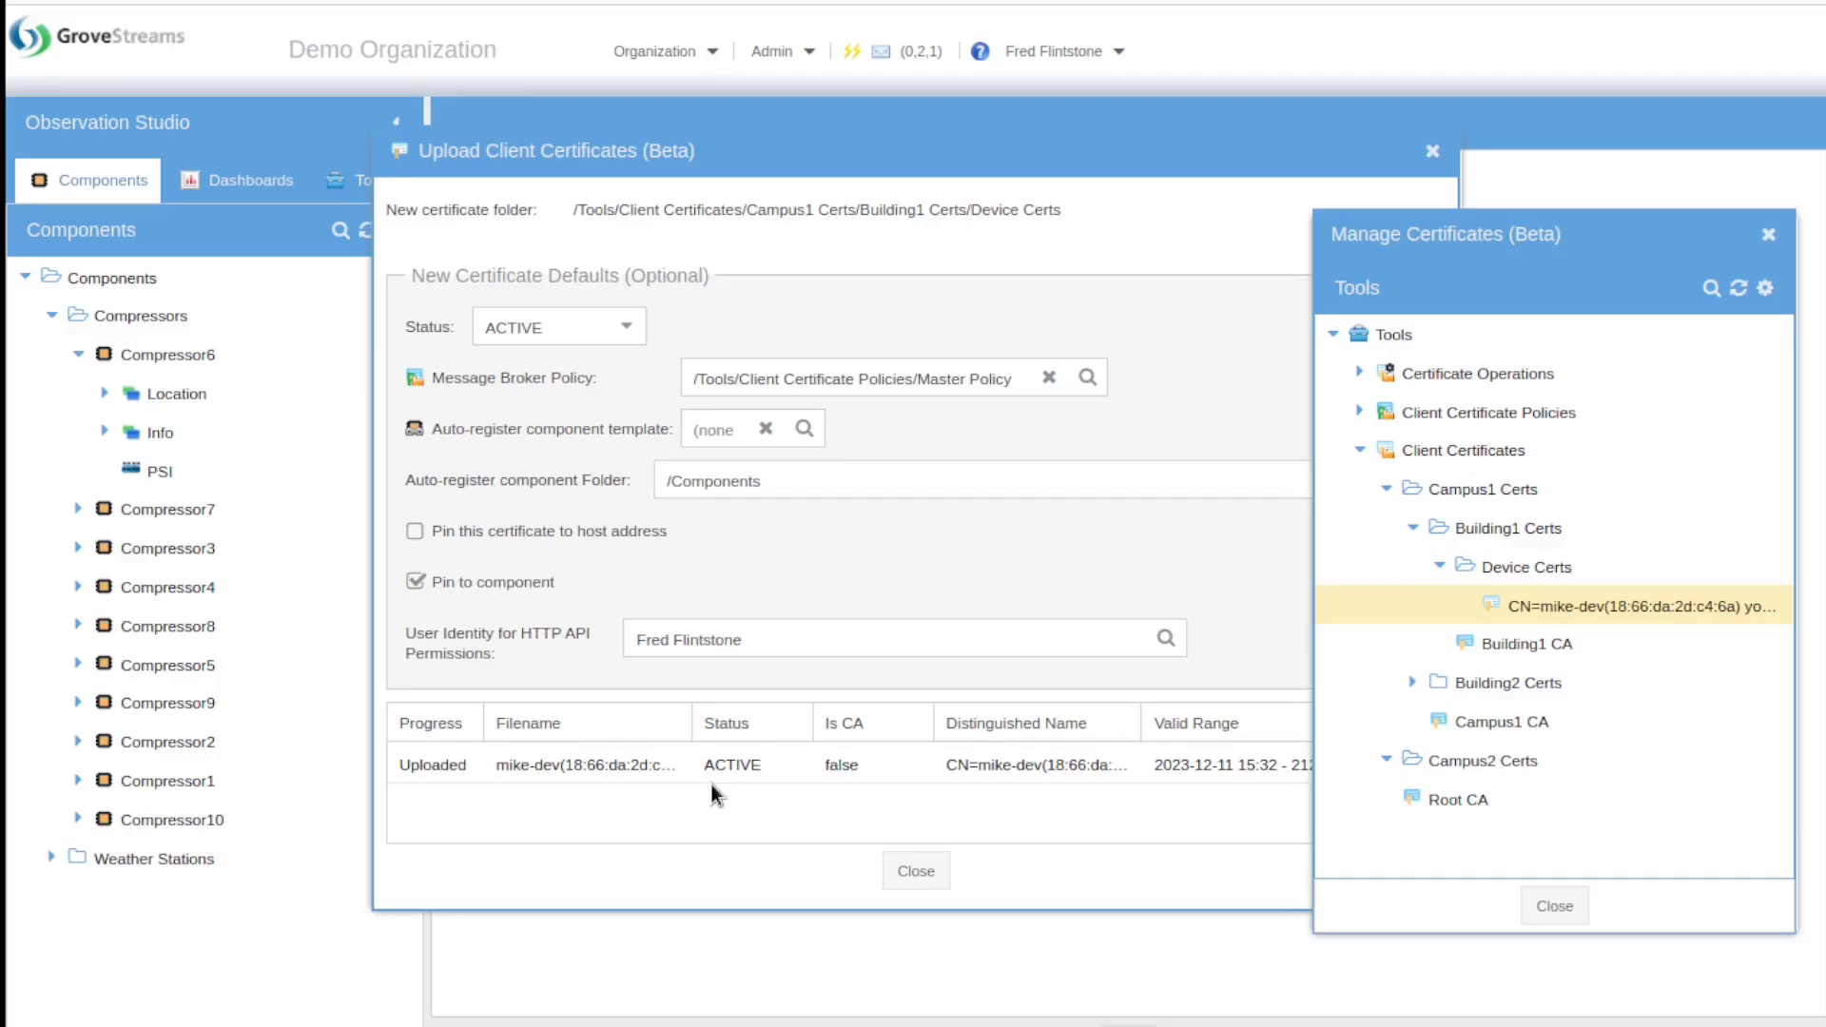
left_click(919, 873)
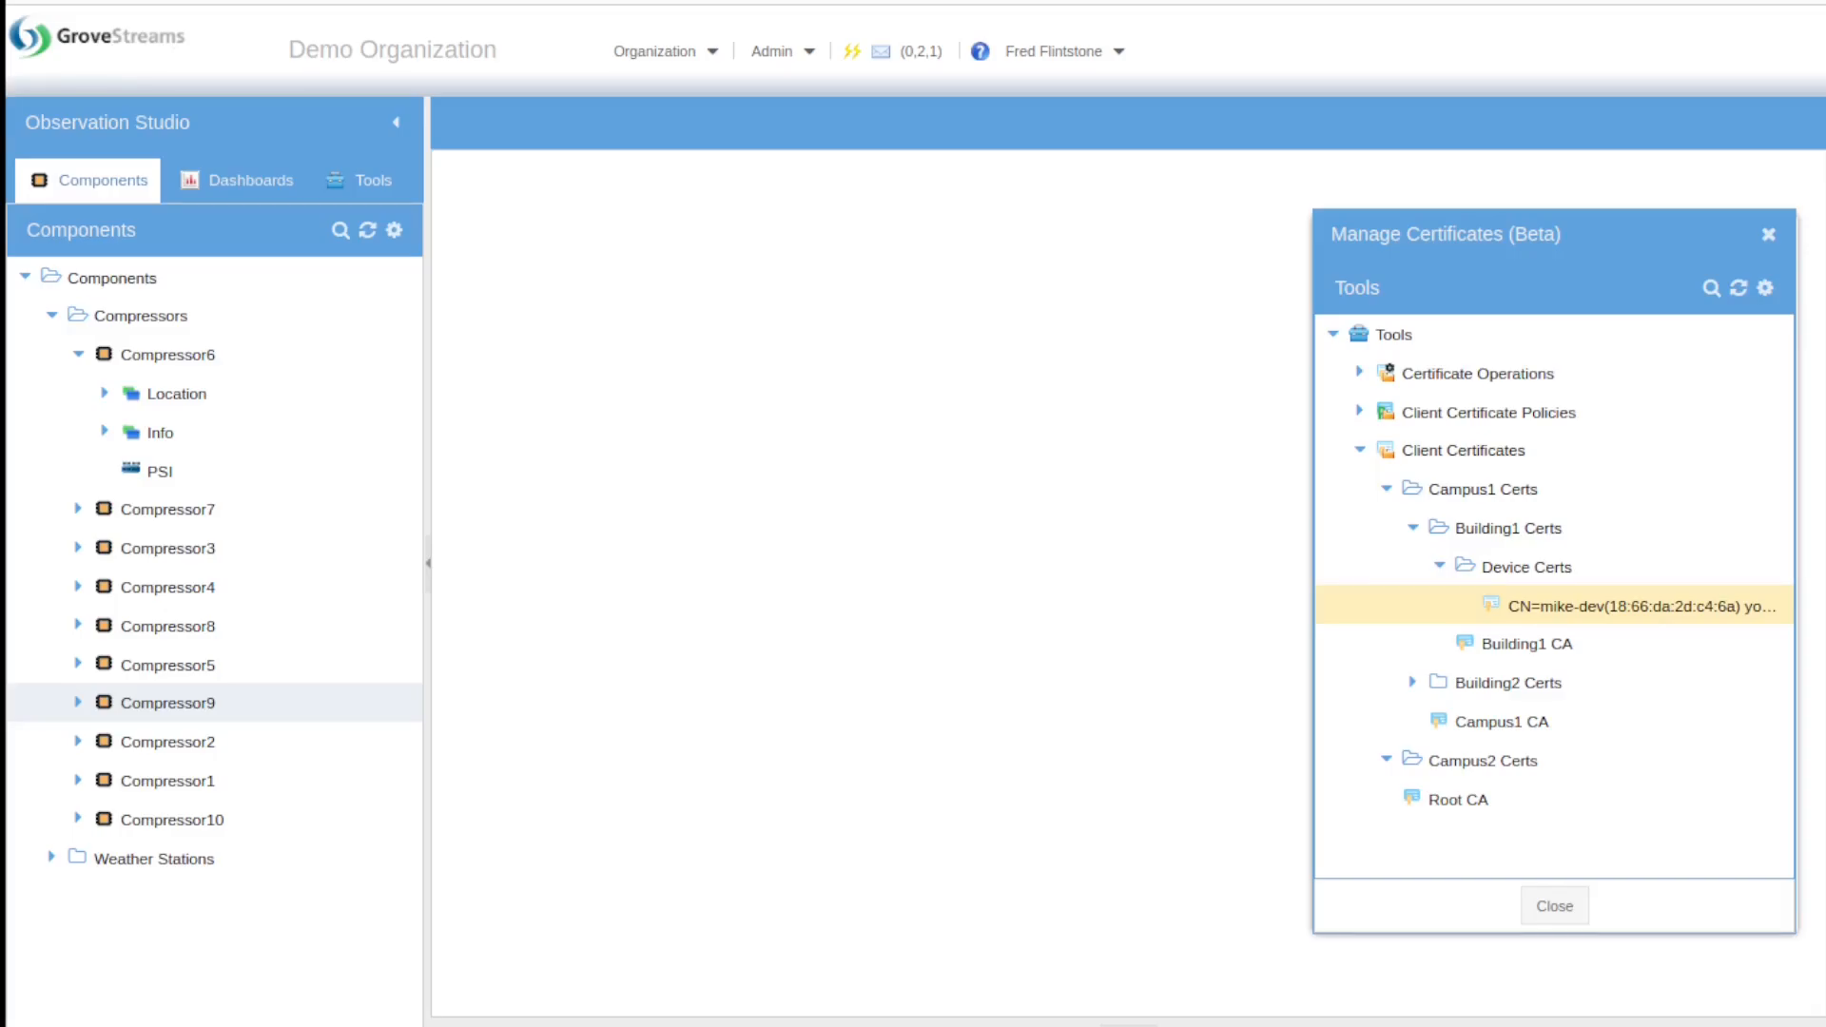
Step: Rename the uploaded certificate to 'Device XXX' and leave the CA option unchecked
double_click(1733, 604)
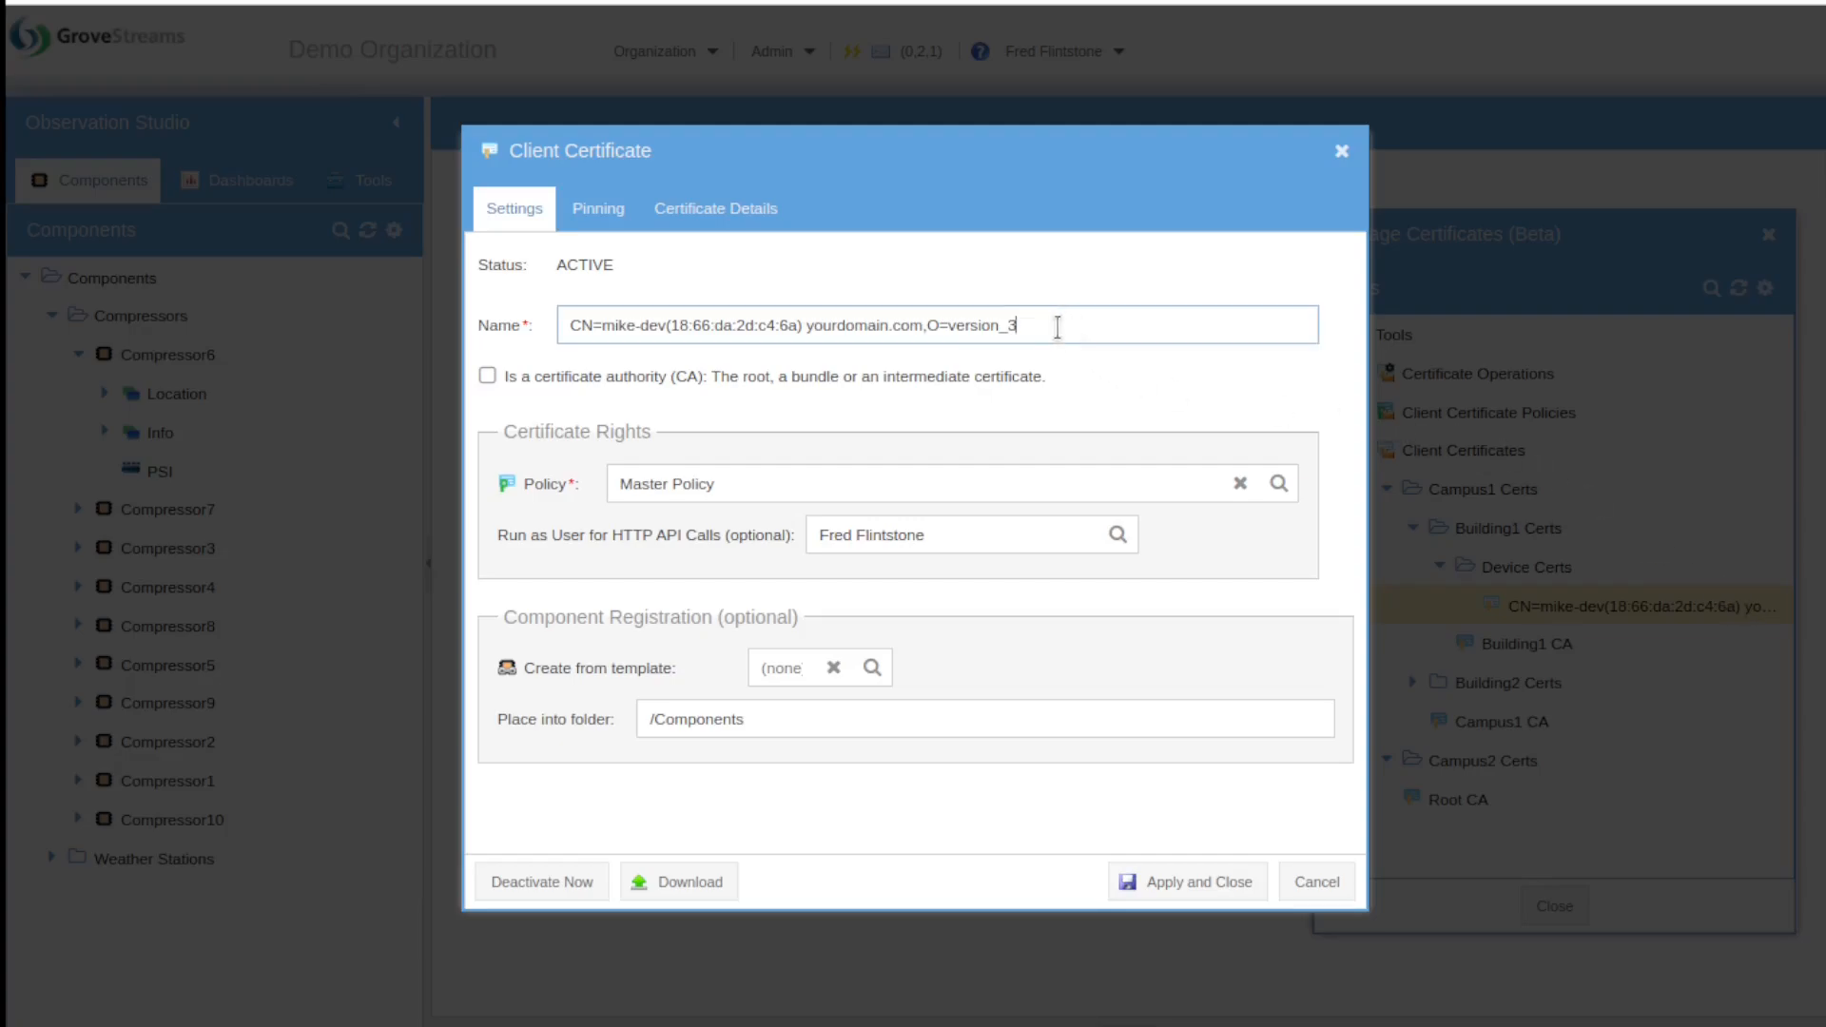
left_click_drag(1063, 326, 499, 328)
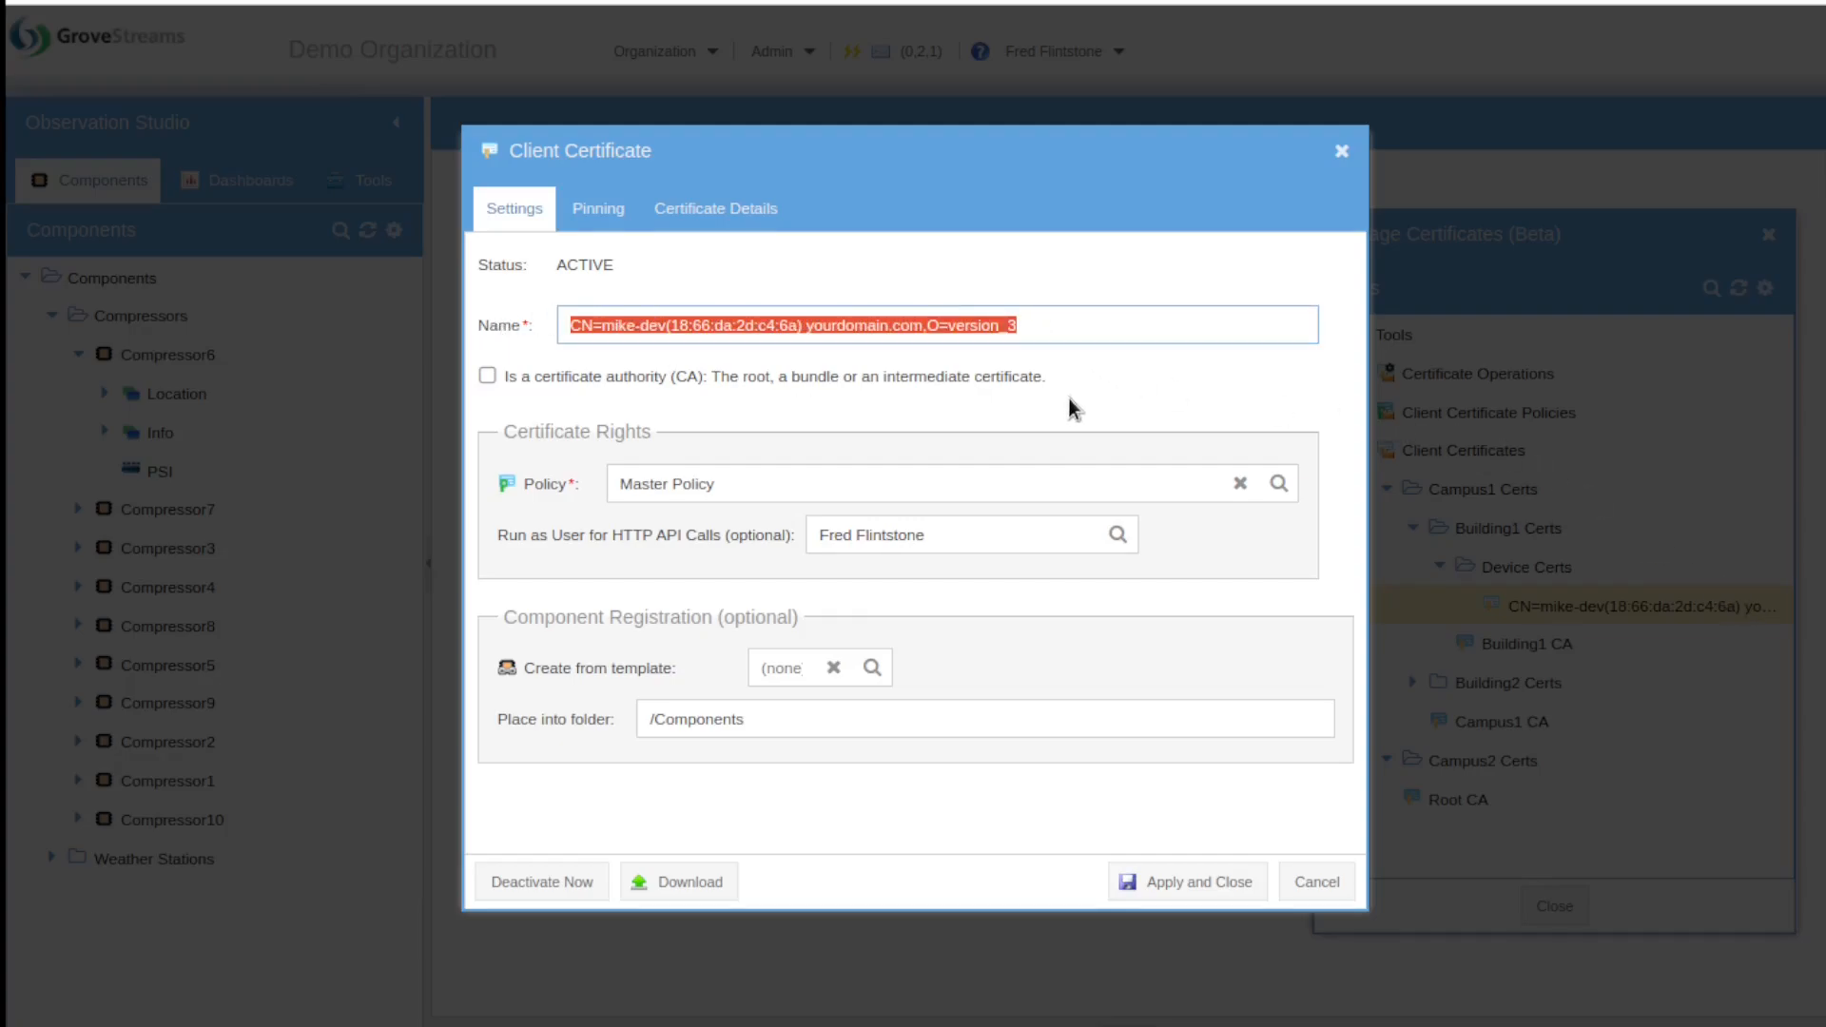
type("Device")
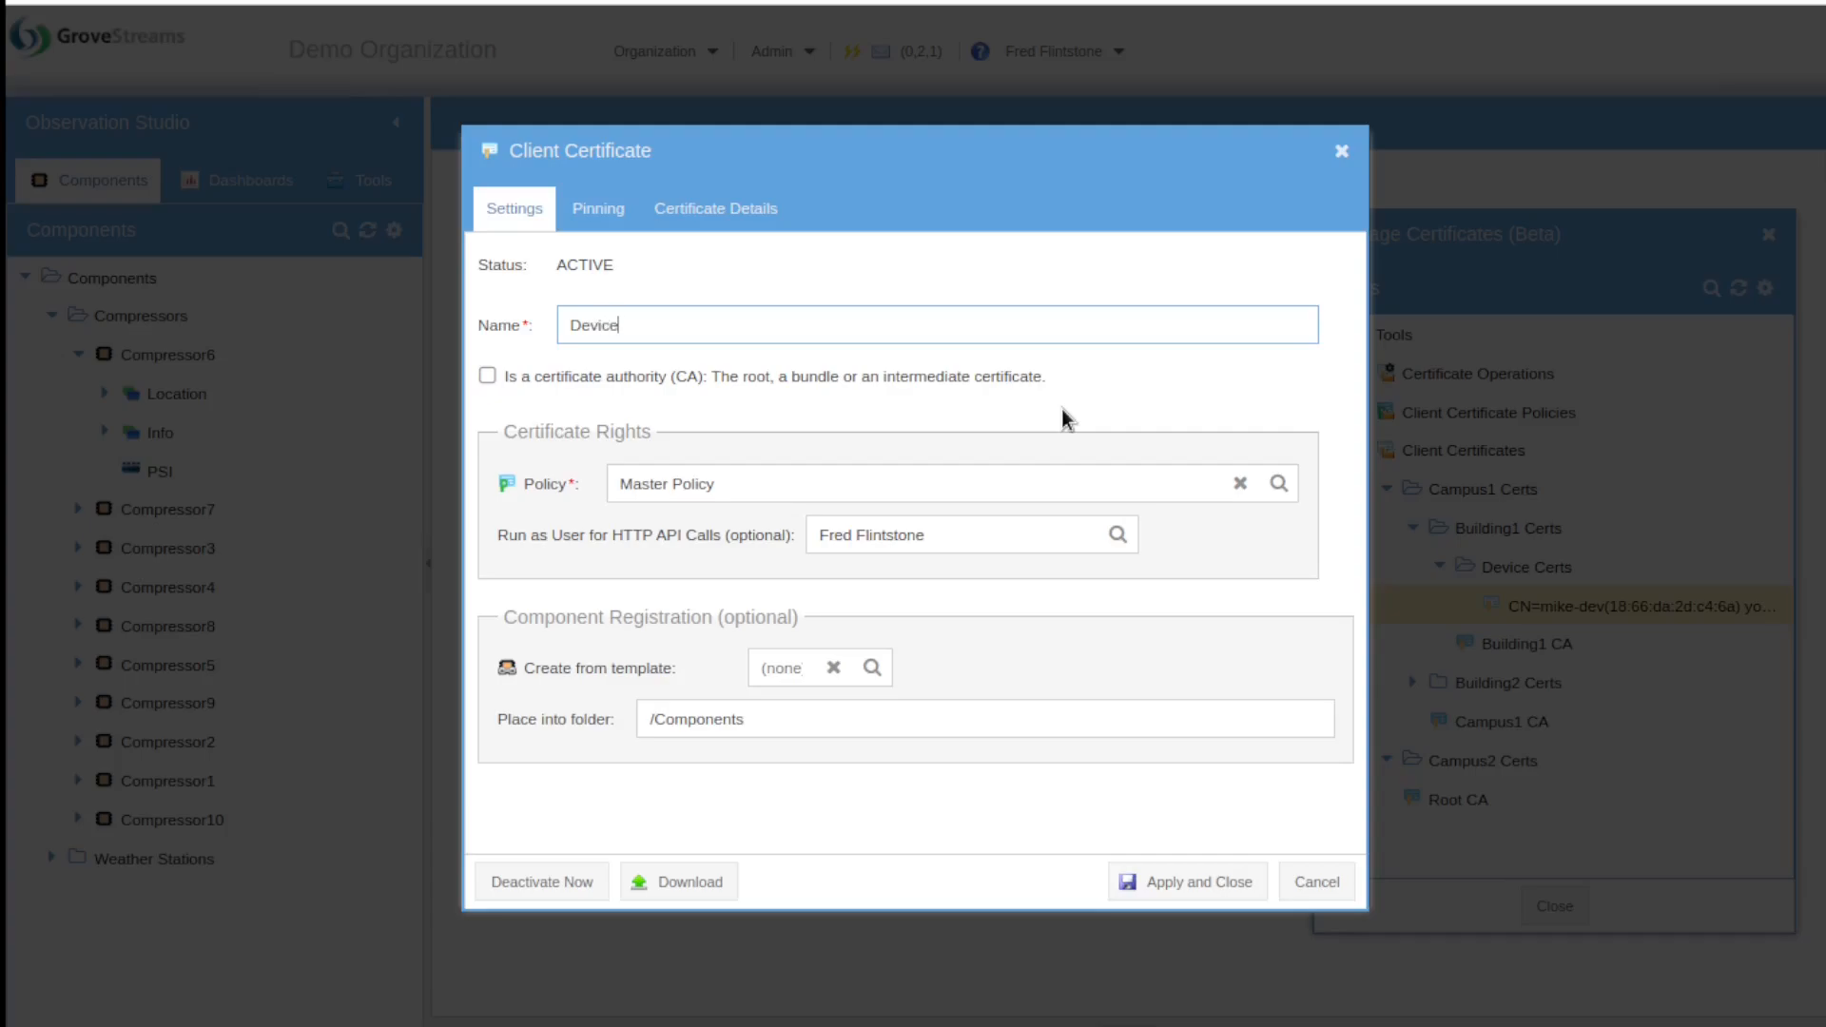
key("BackSpace")
type("e XXX")
mouse_move(573, 381)
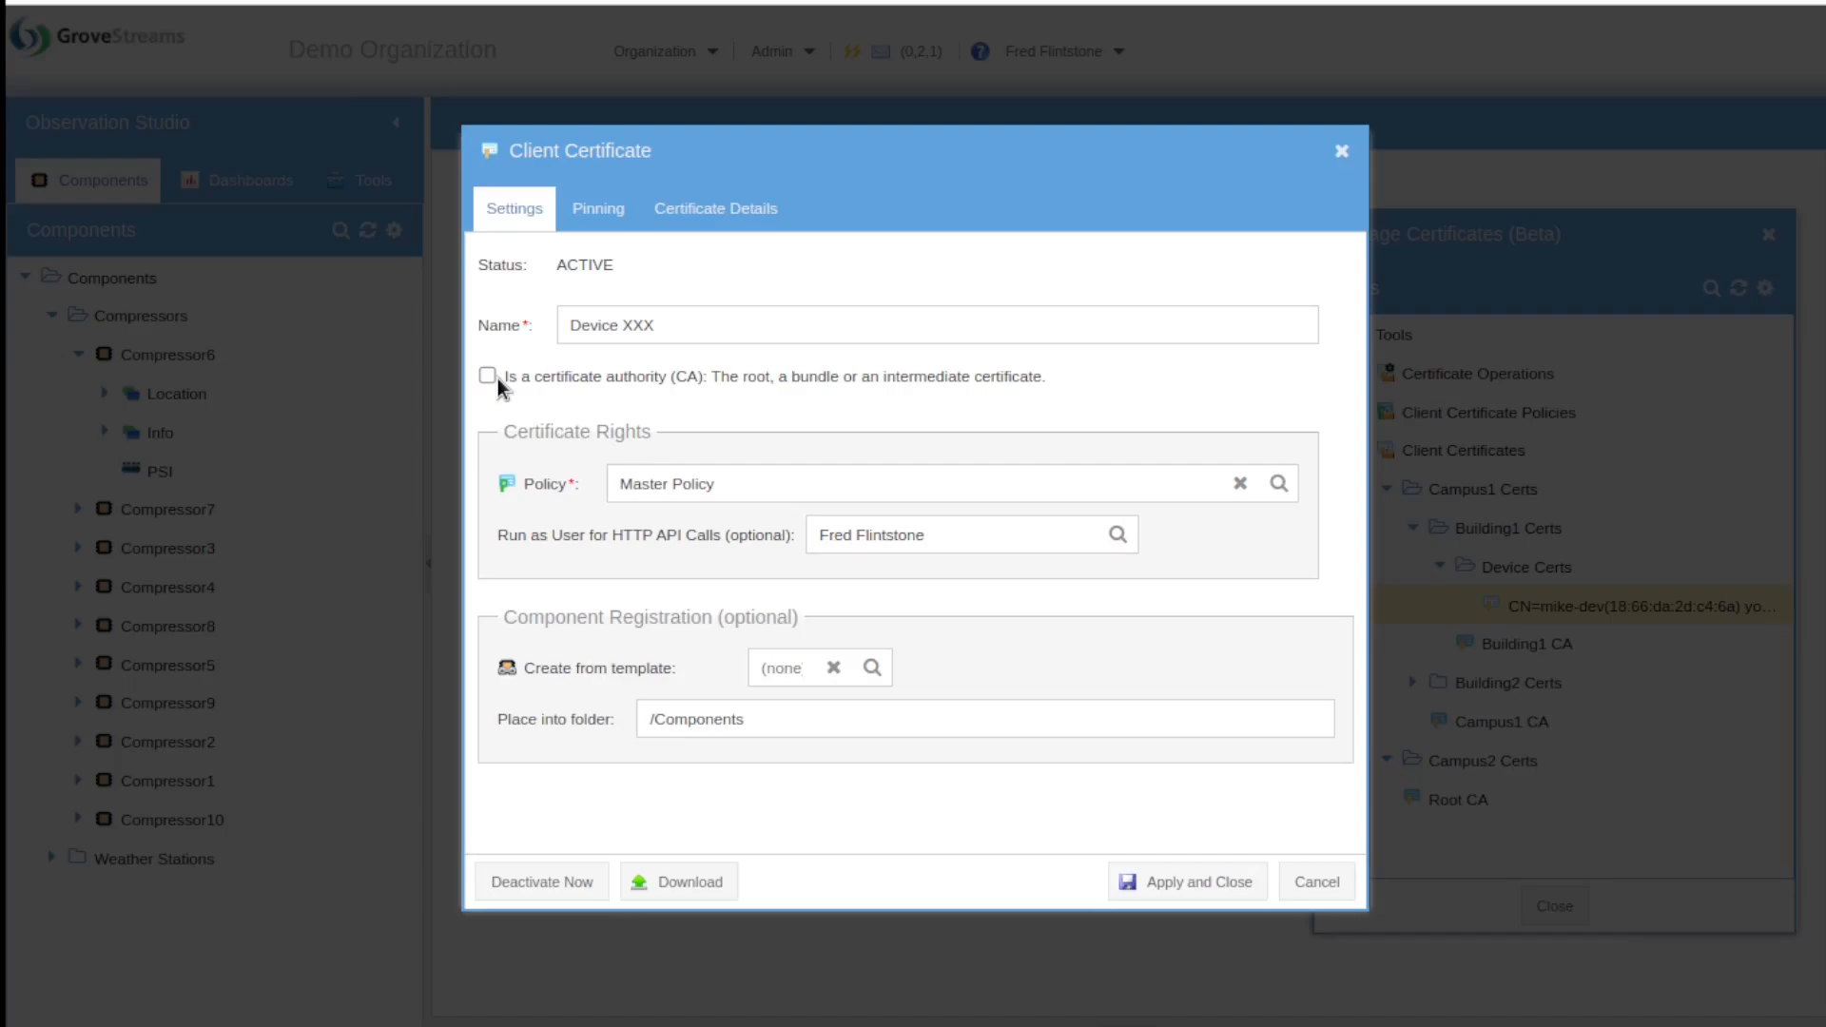
left_click(488, 376)
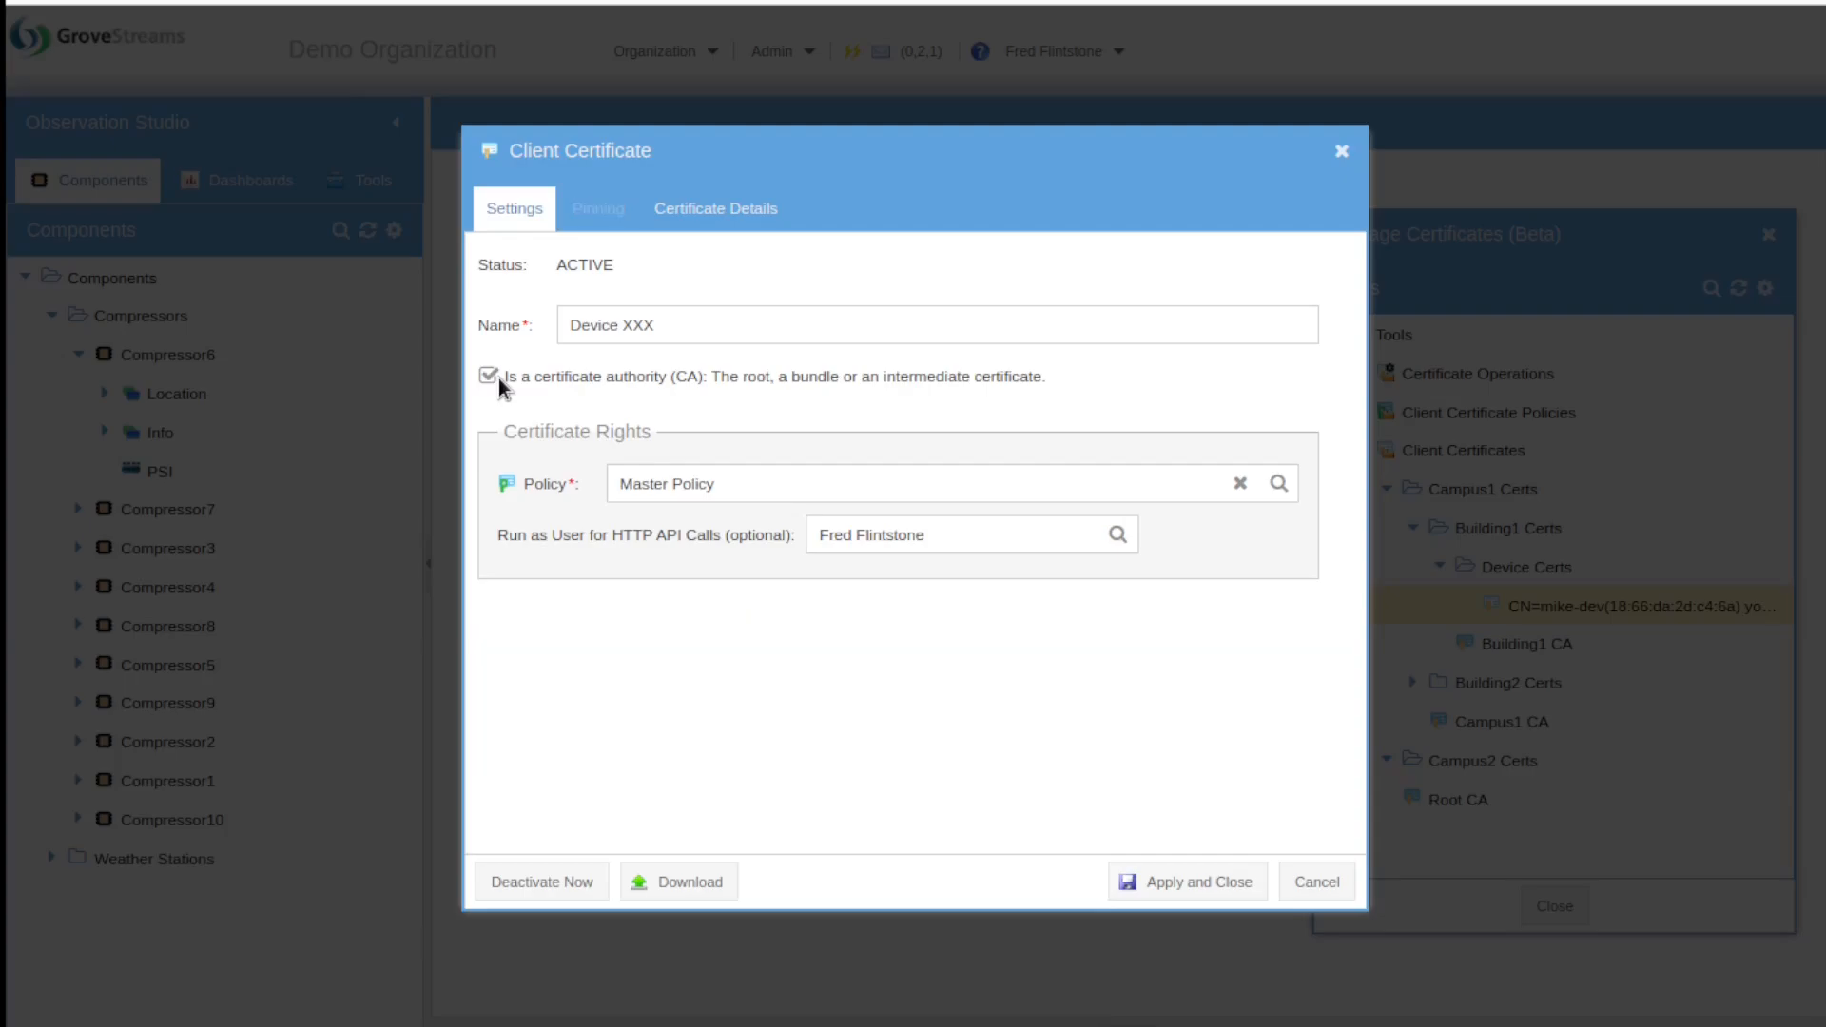
left_click(498, 379)
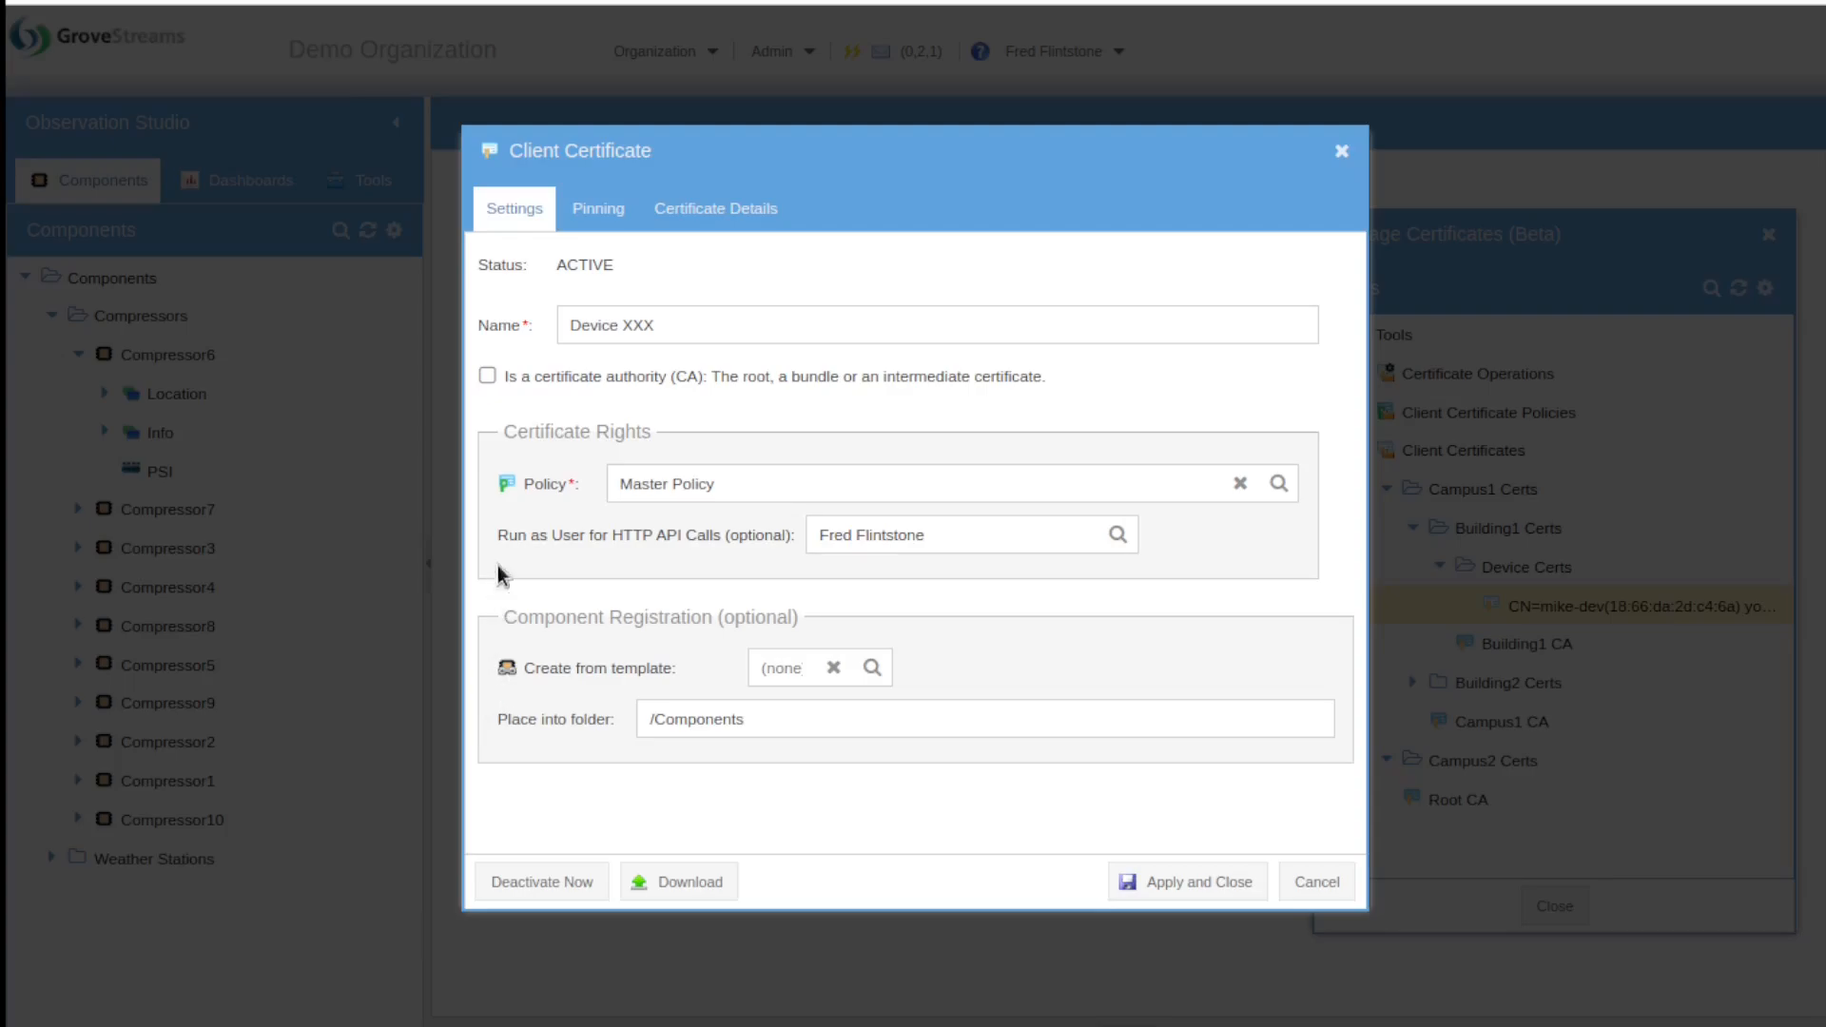
Step: Review the certificate's Pinning and Certificate Details tabs, then cancel the properties dialog
left_click(602, 211)
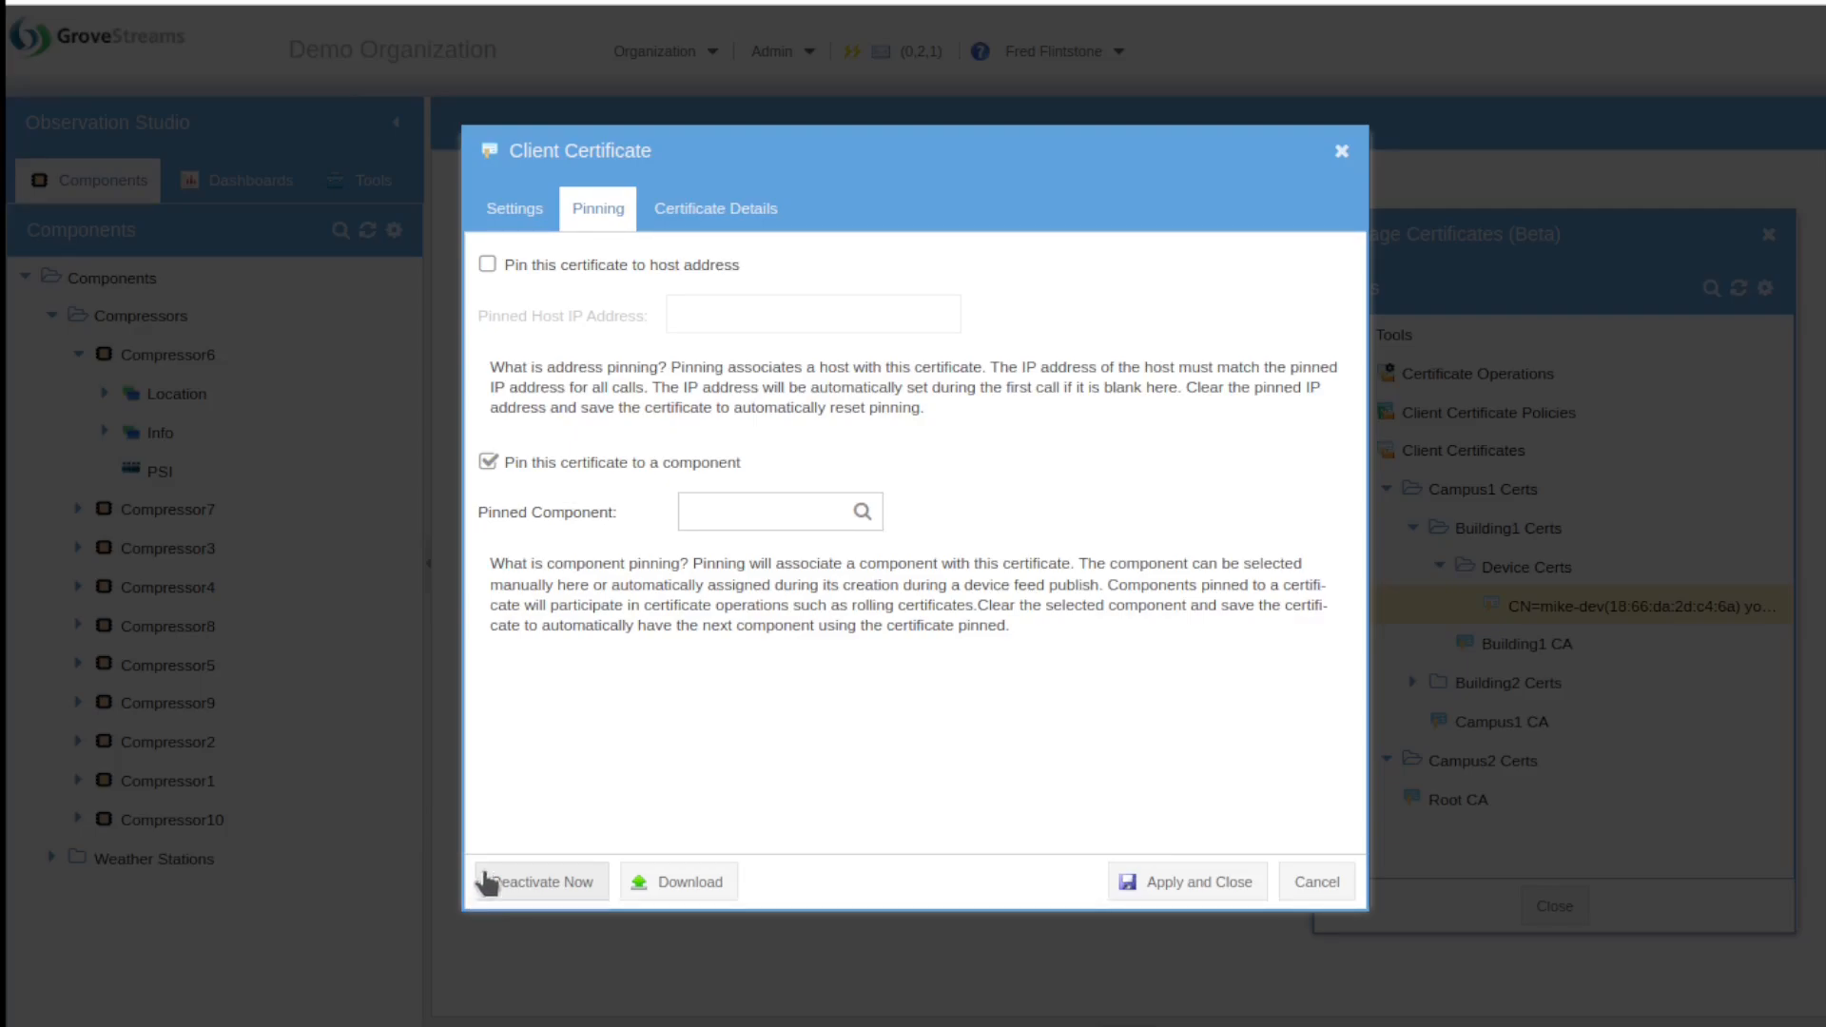
left_click(683, 227)
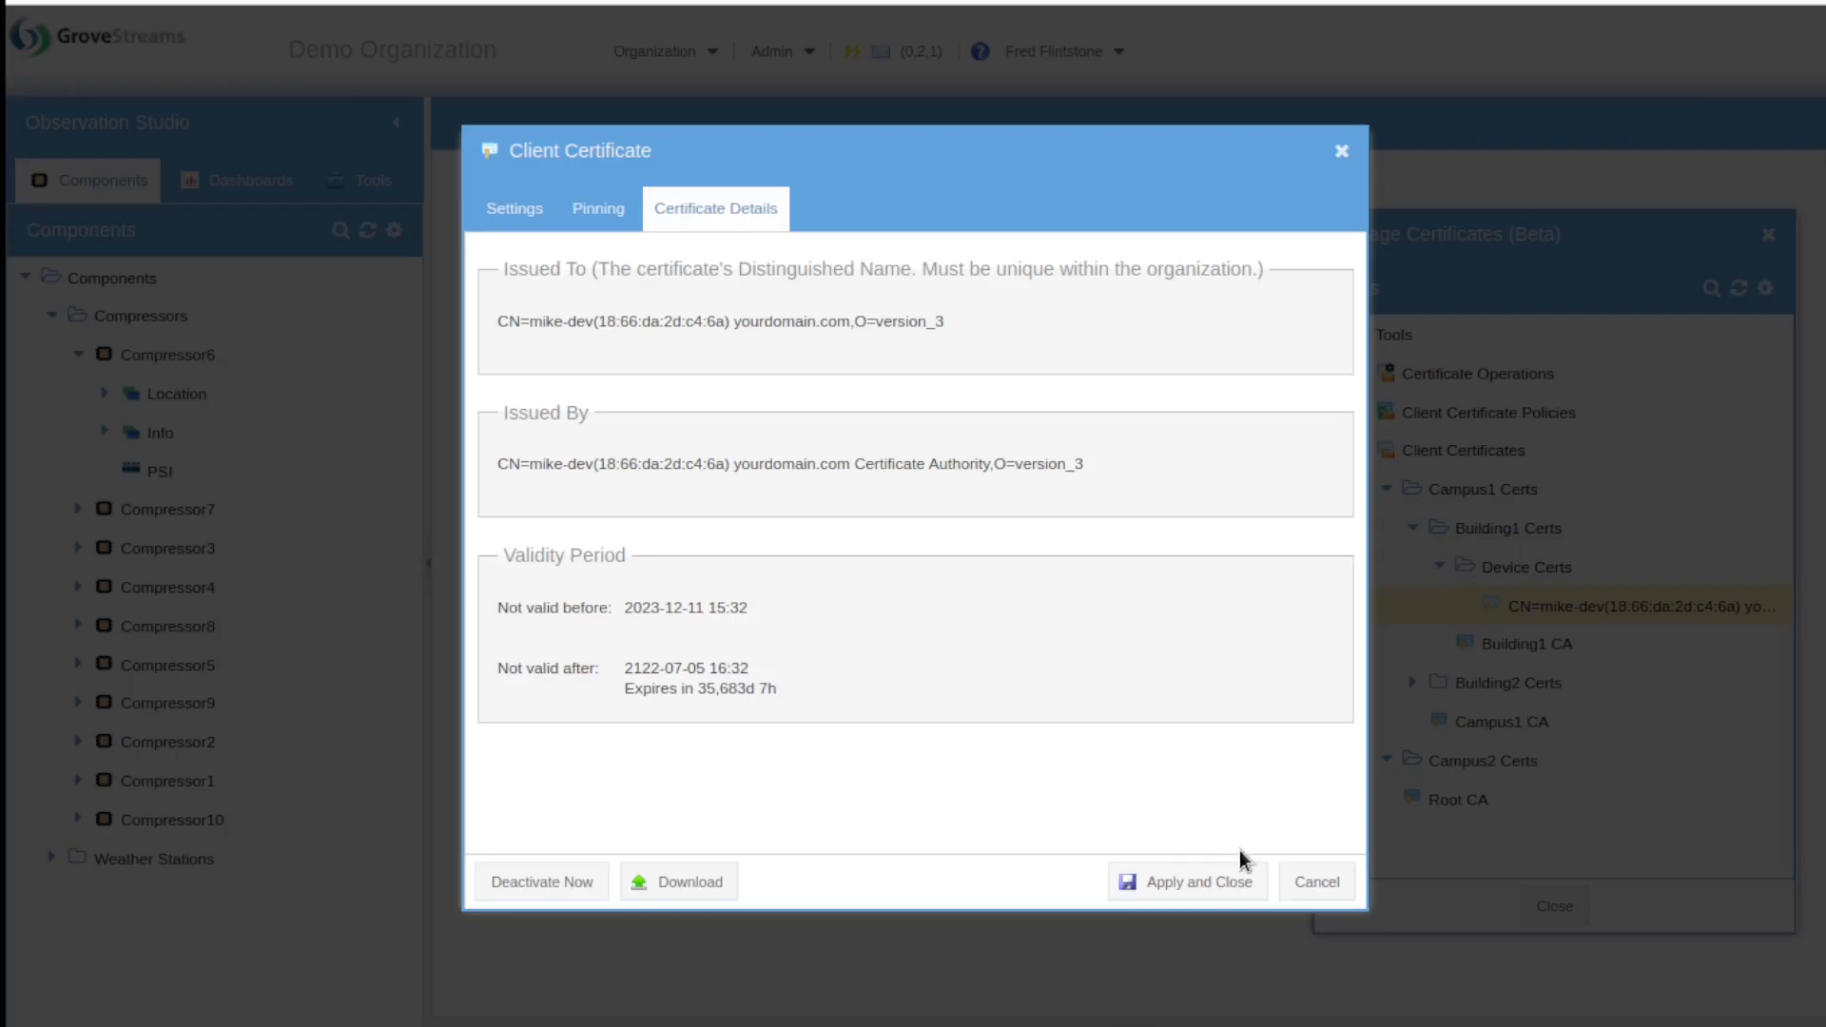
left_click(1327, 882)
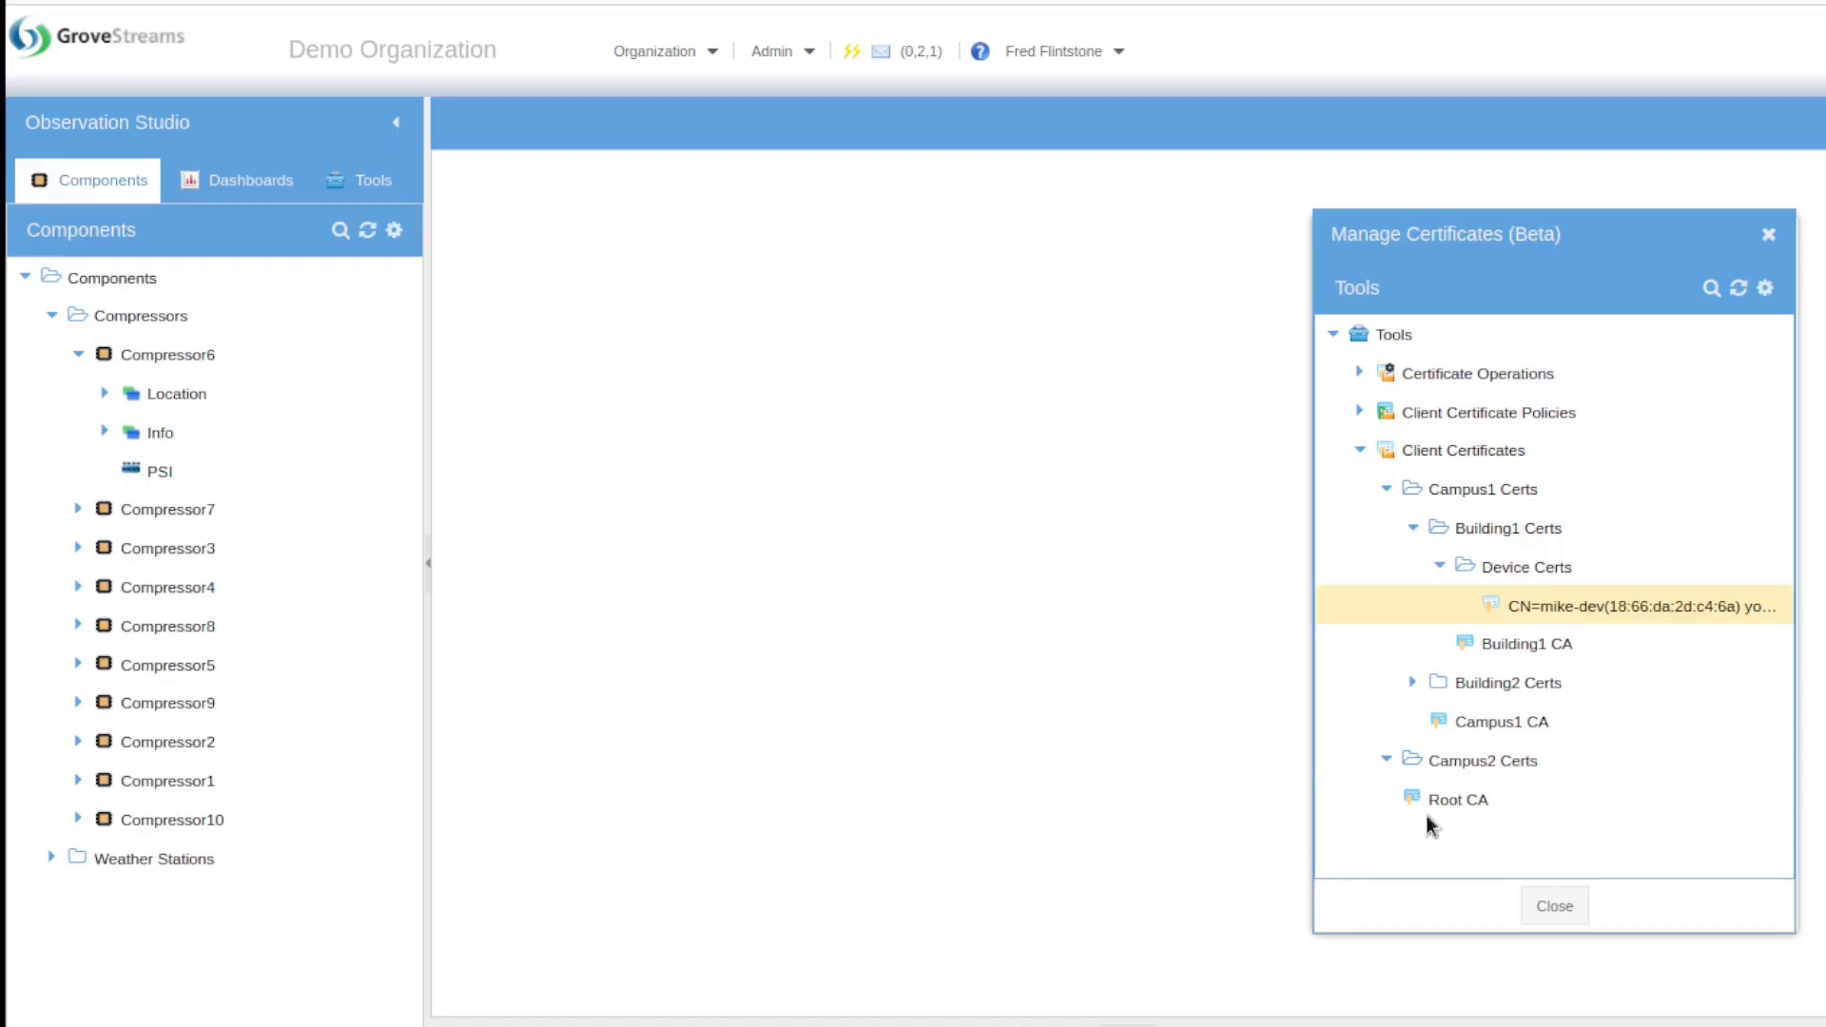
Step: Download the GroveStreams public certificate and expand Client Certificate Policies
right_click(1445, 453)
mouse_move(1452, 468)
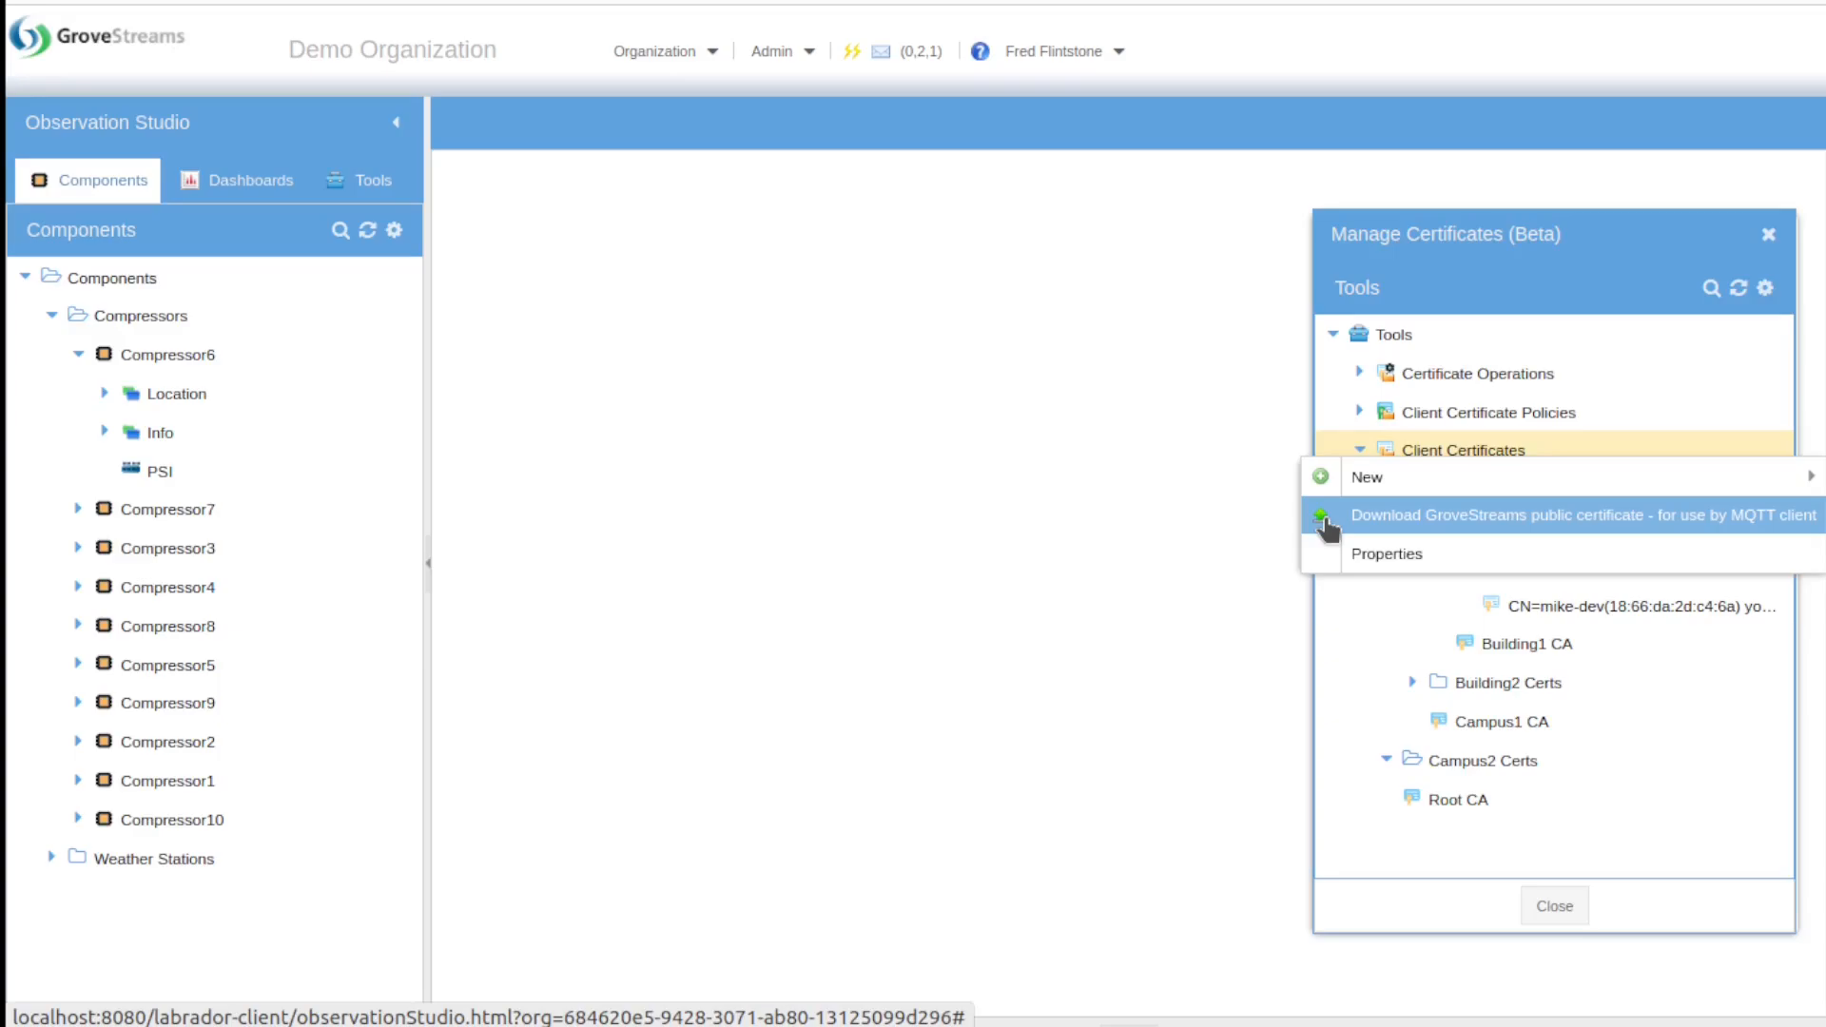
left_click(1239, 497)
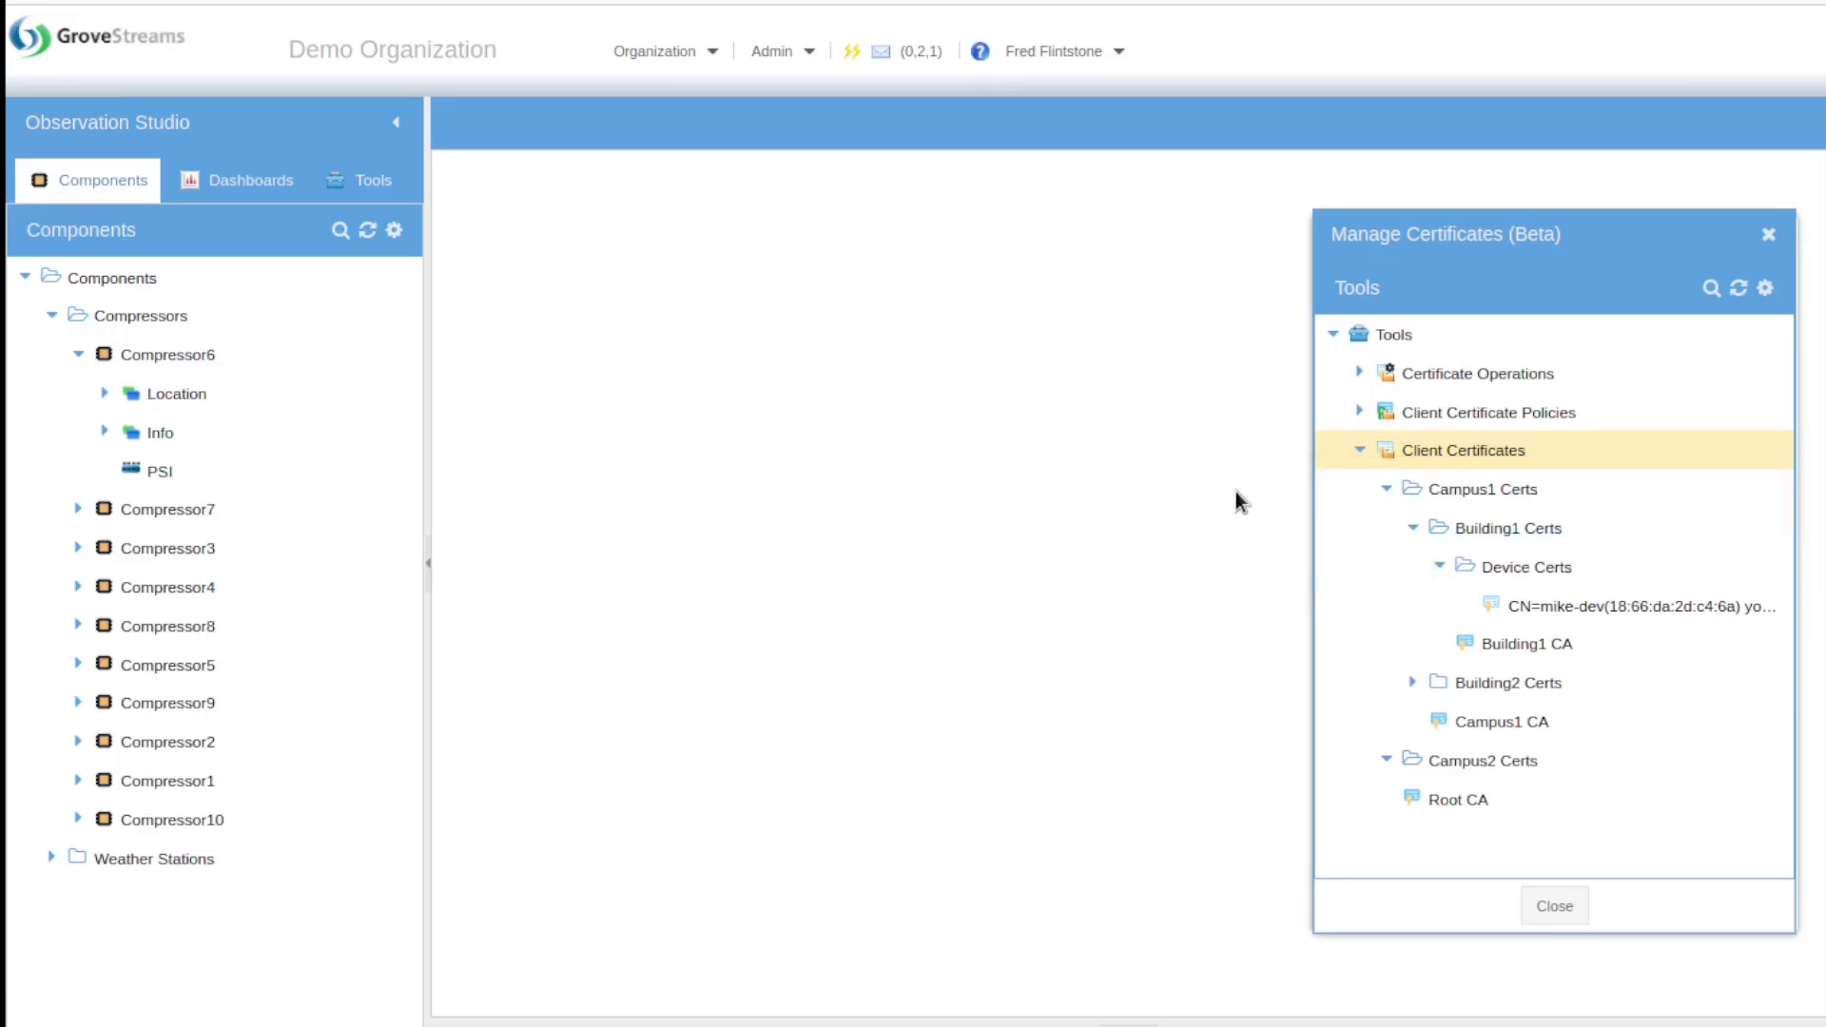
left_click(1360, 413)
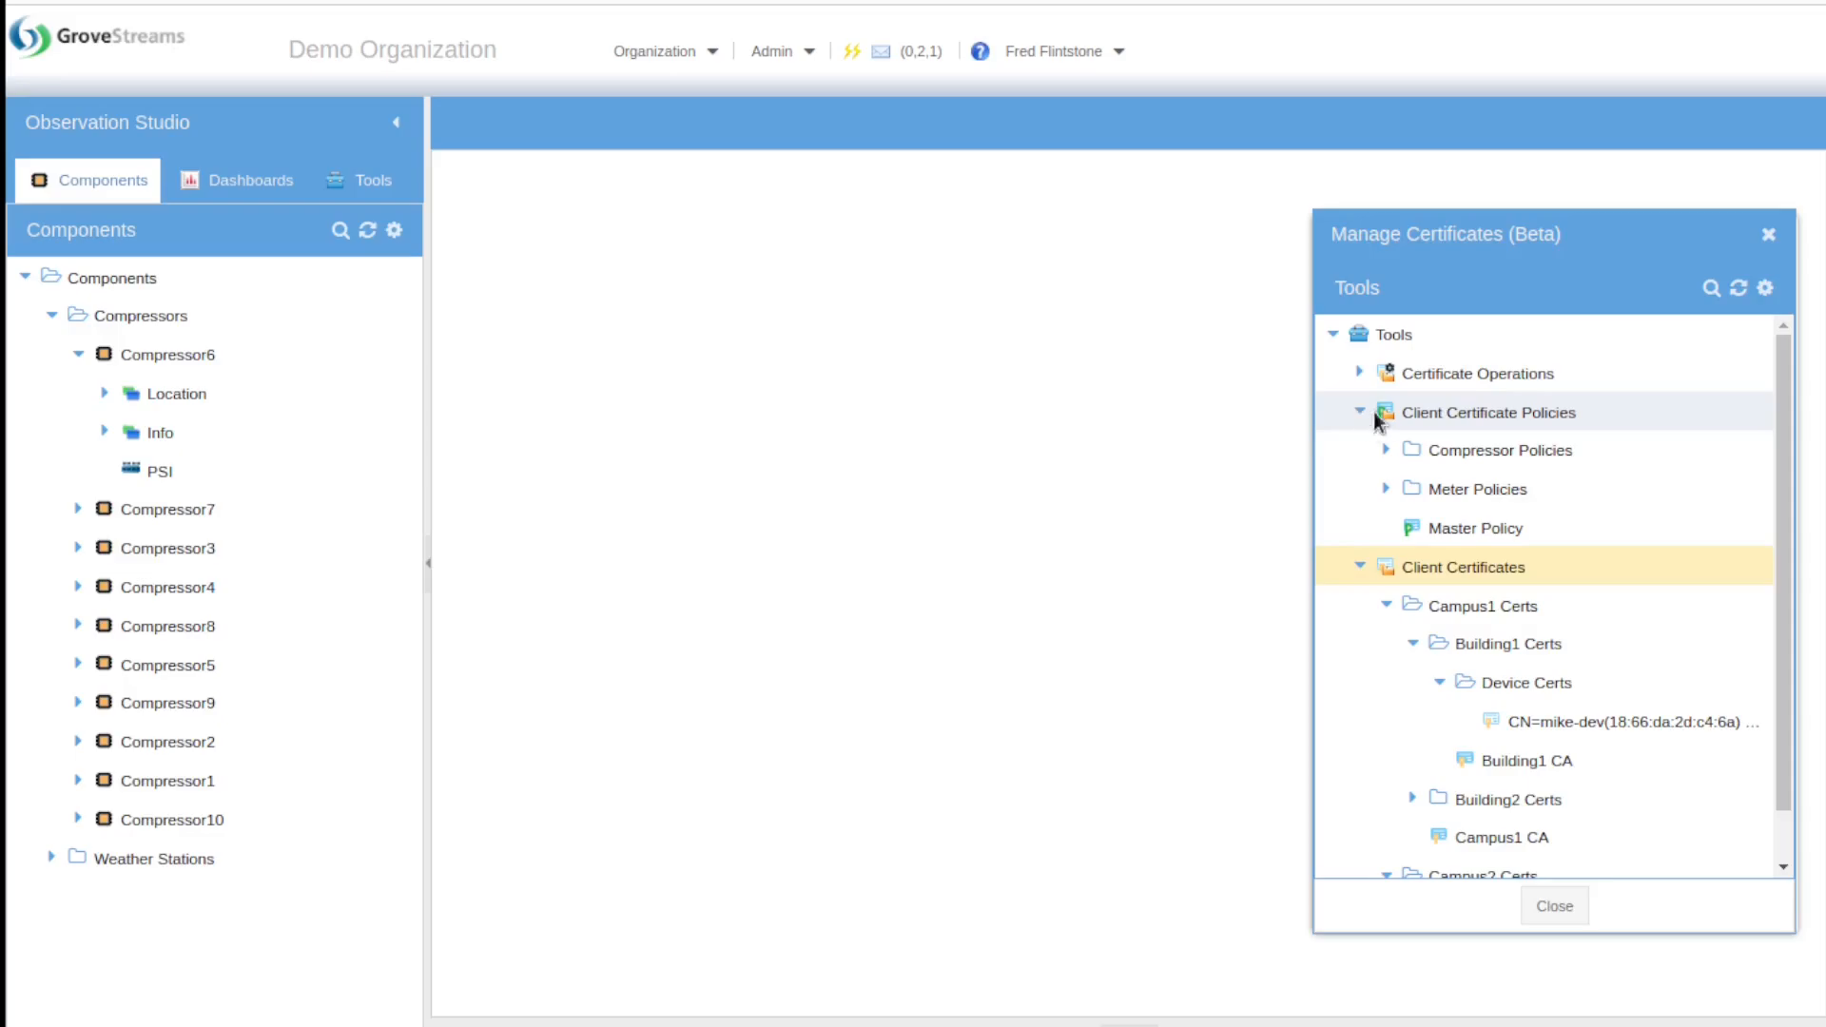
Step: Open the Master Policy from the Client Certificate Policies folder
right_click(1394, 412)
mouse_move(1398, 428)
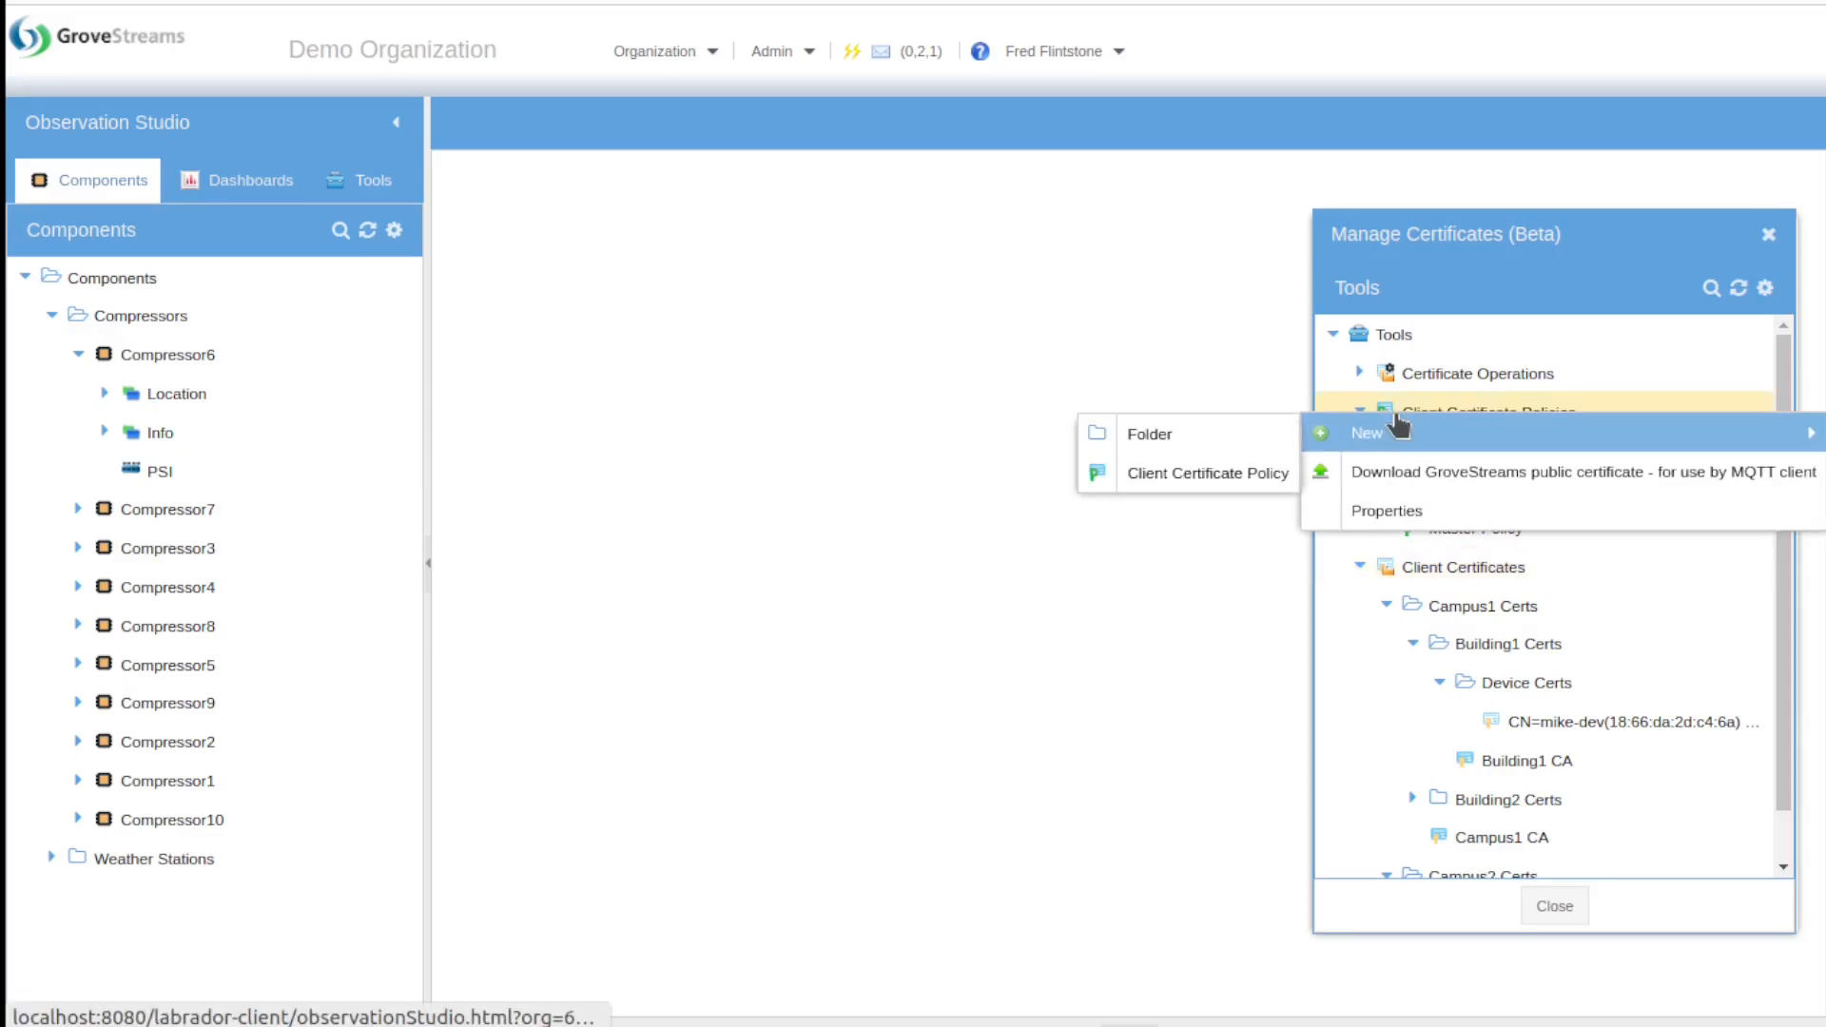
left_click(1254, 504)
double_click(1459, 520)
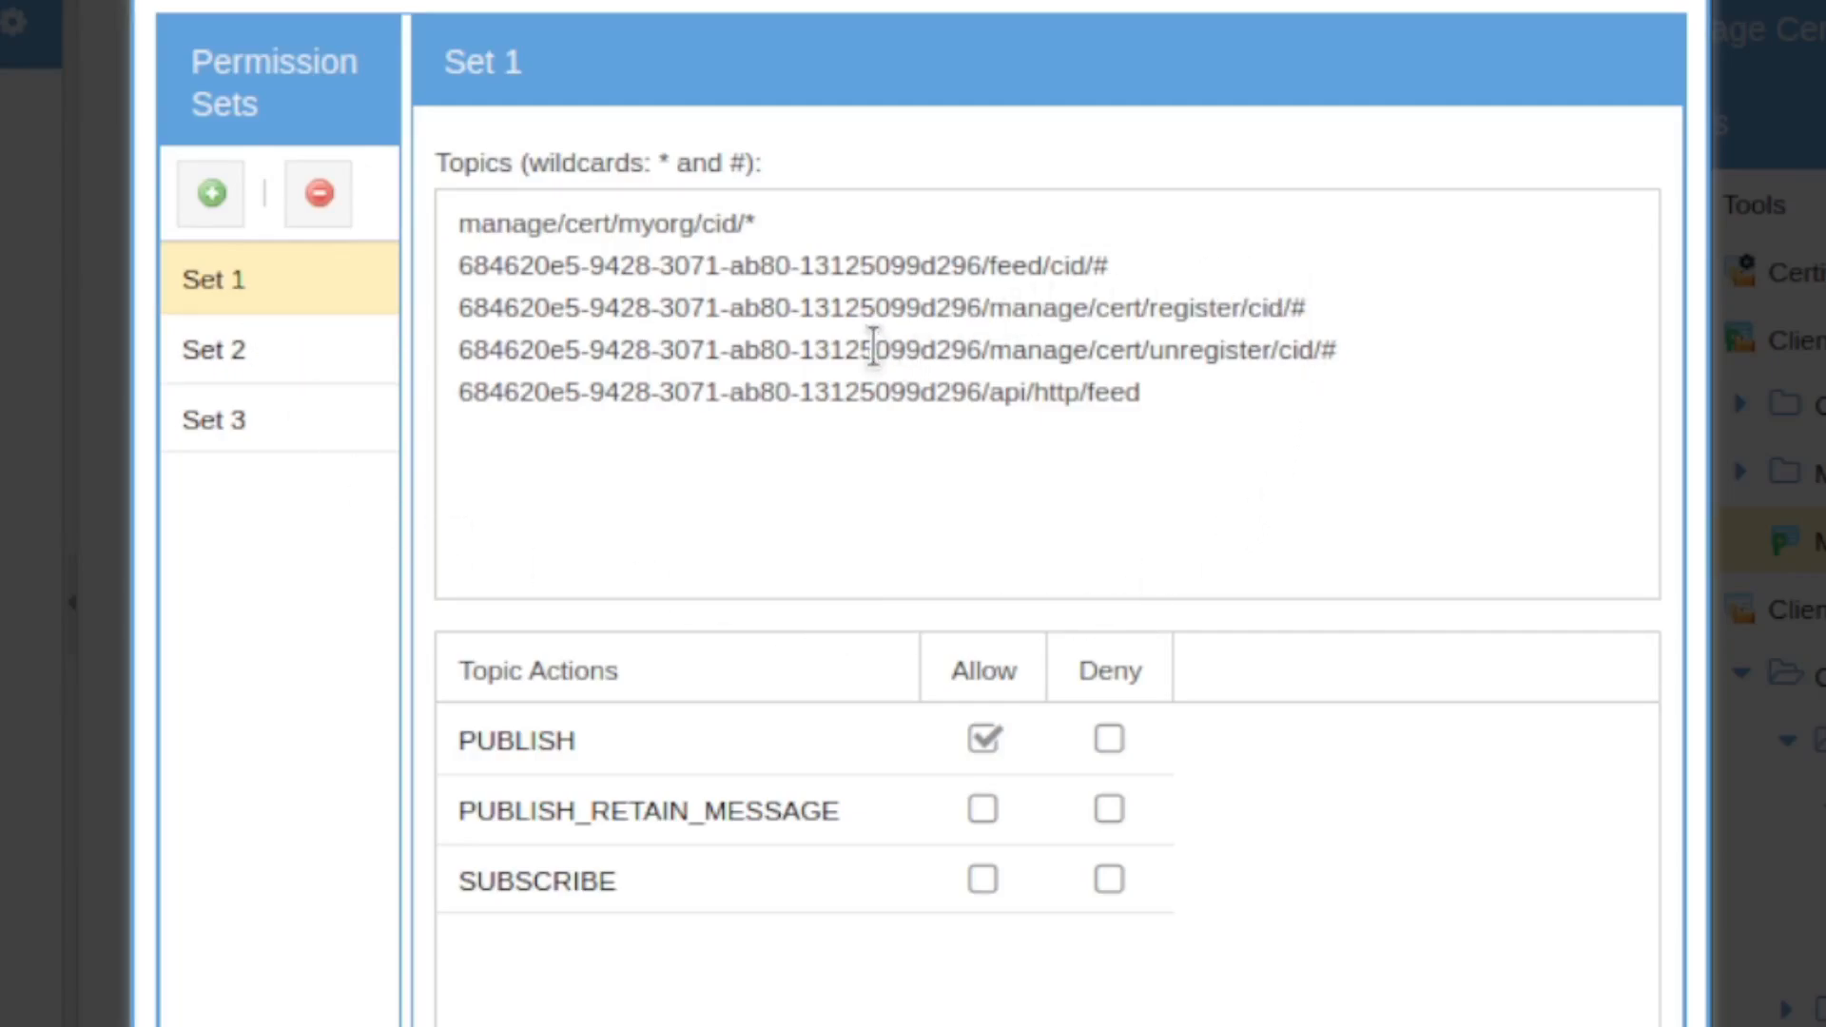
Step: Review the topics and allowed actions of permission Sets 1, 2 and 3
left_click_drag(982, 266, 424, 281)
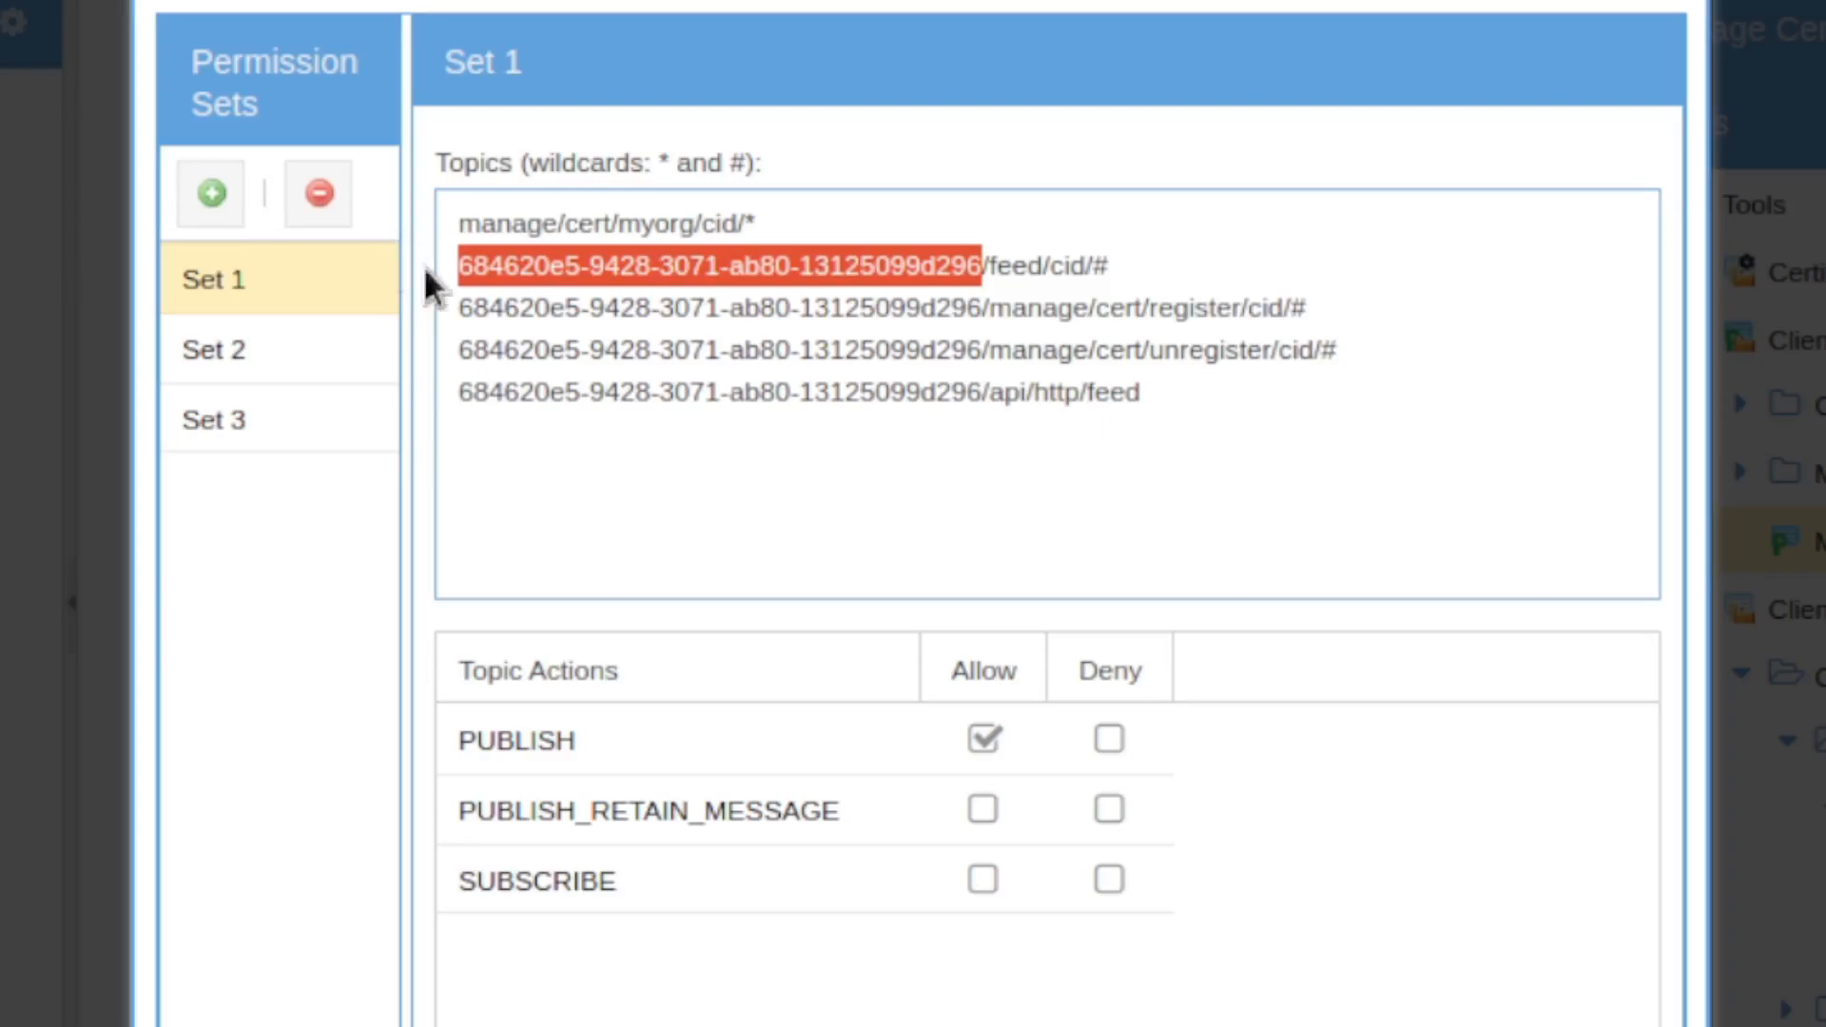
left_click(810, 219)
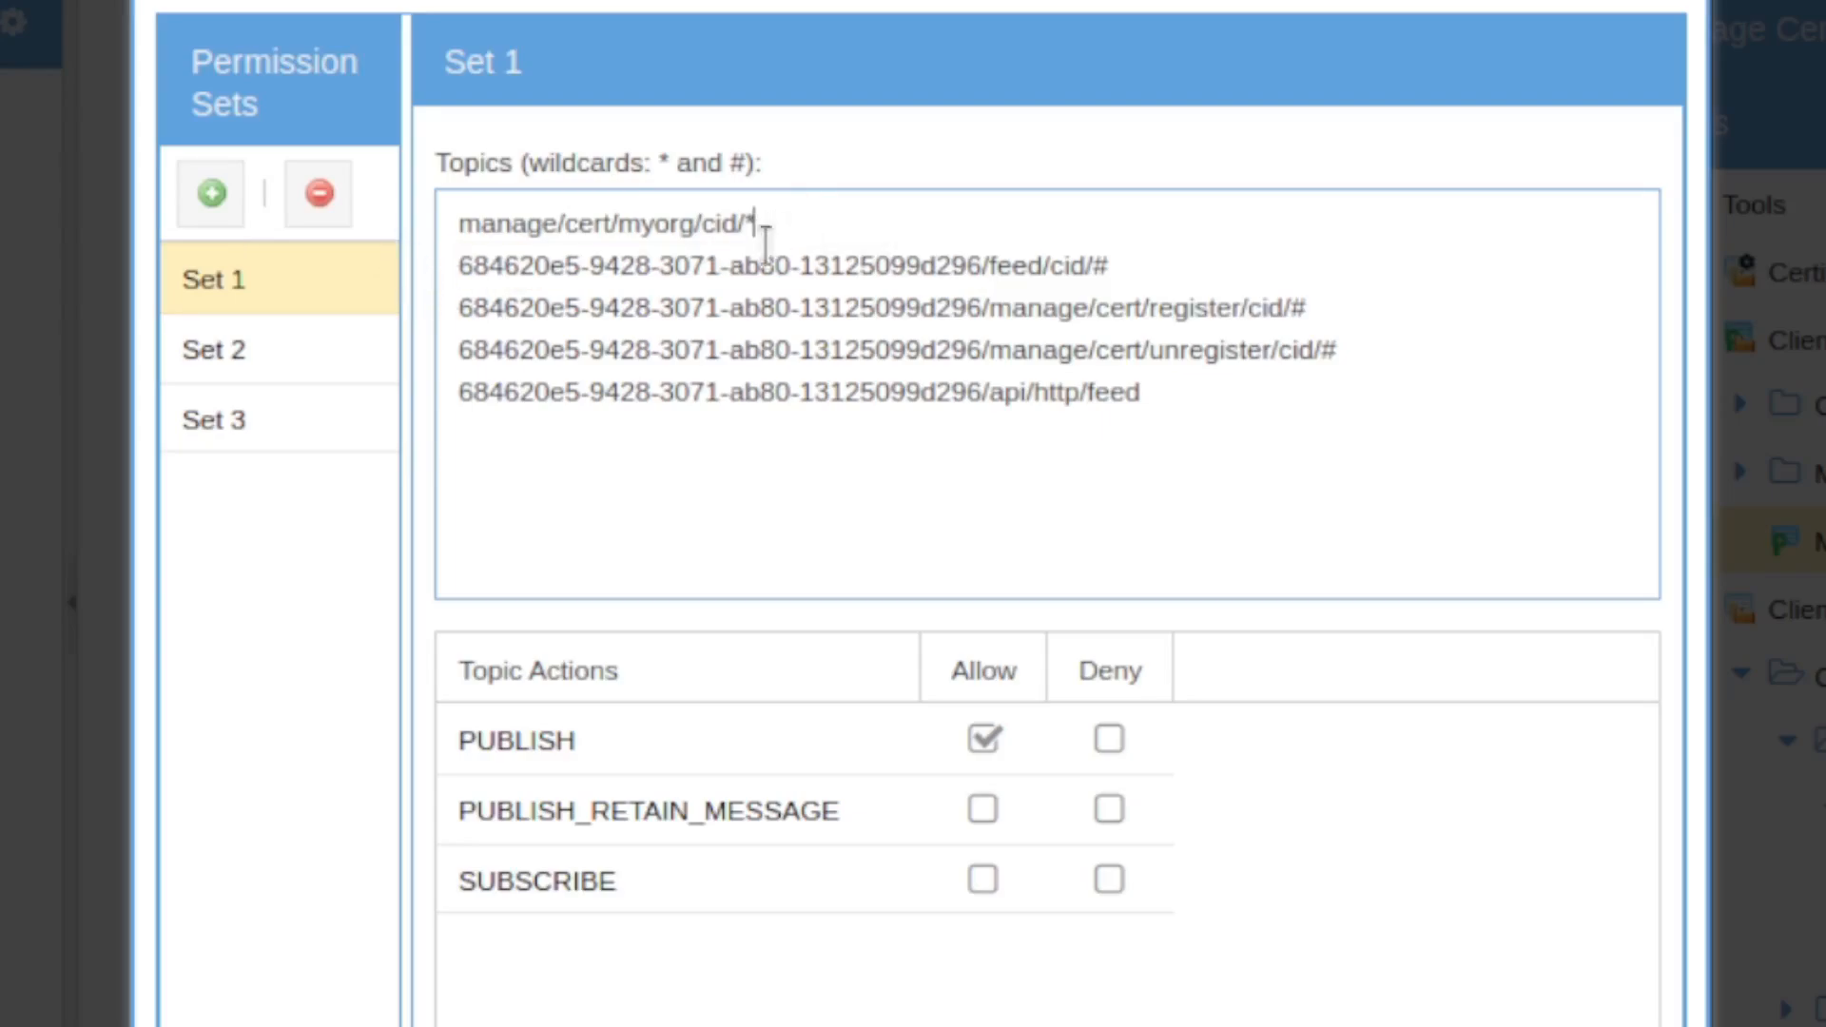
left_click(274, 350)
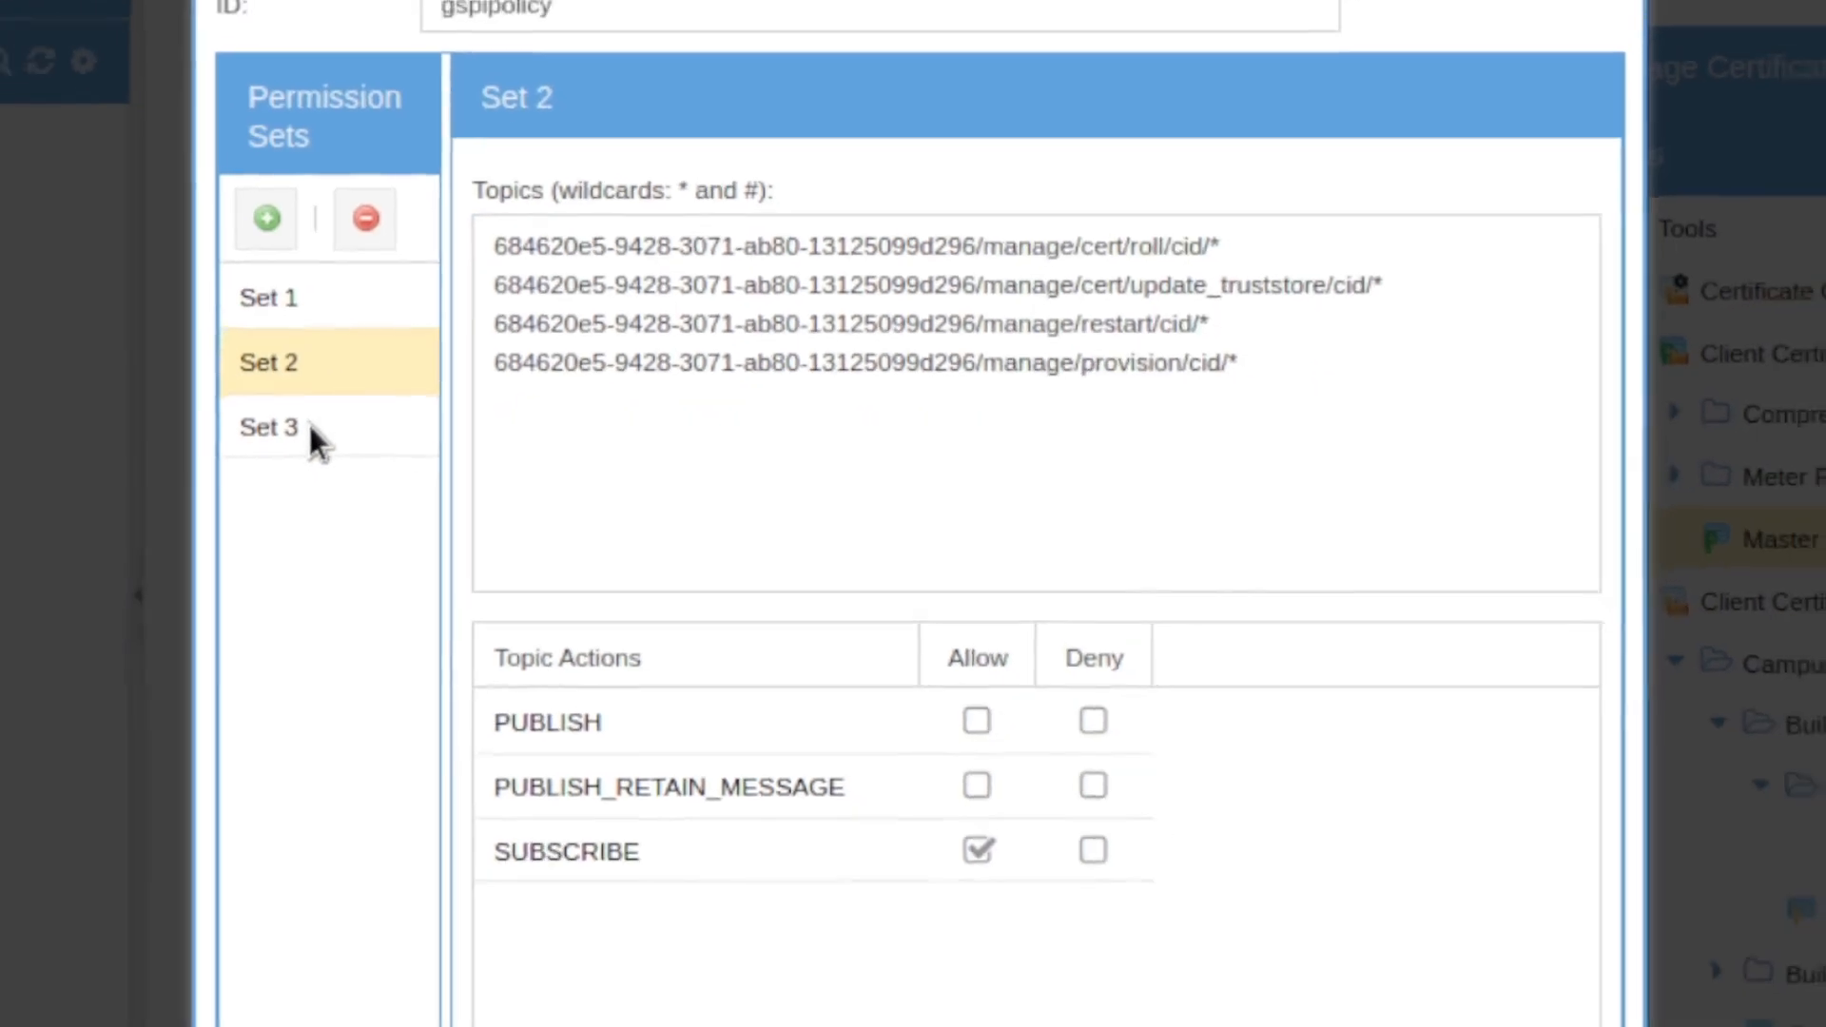
left_click(312, 430)
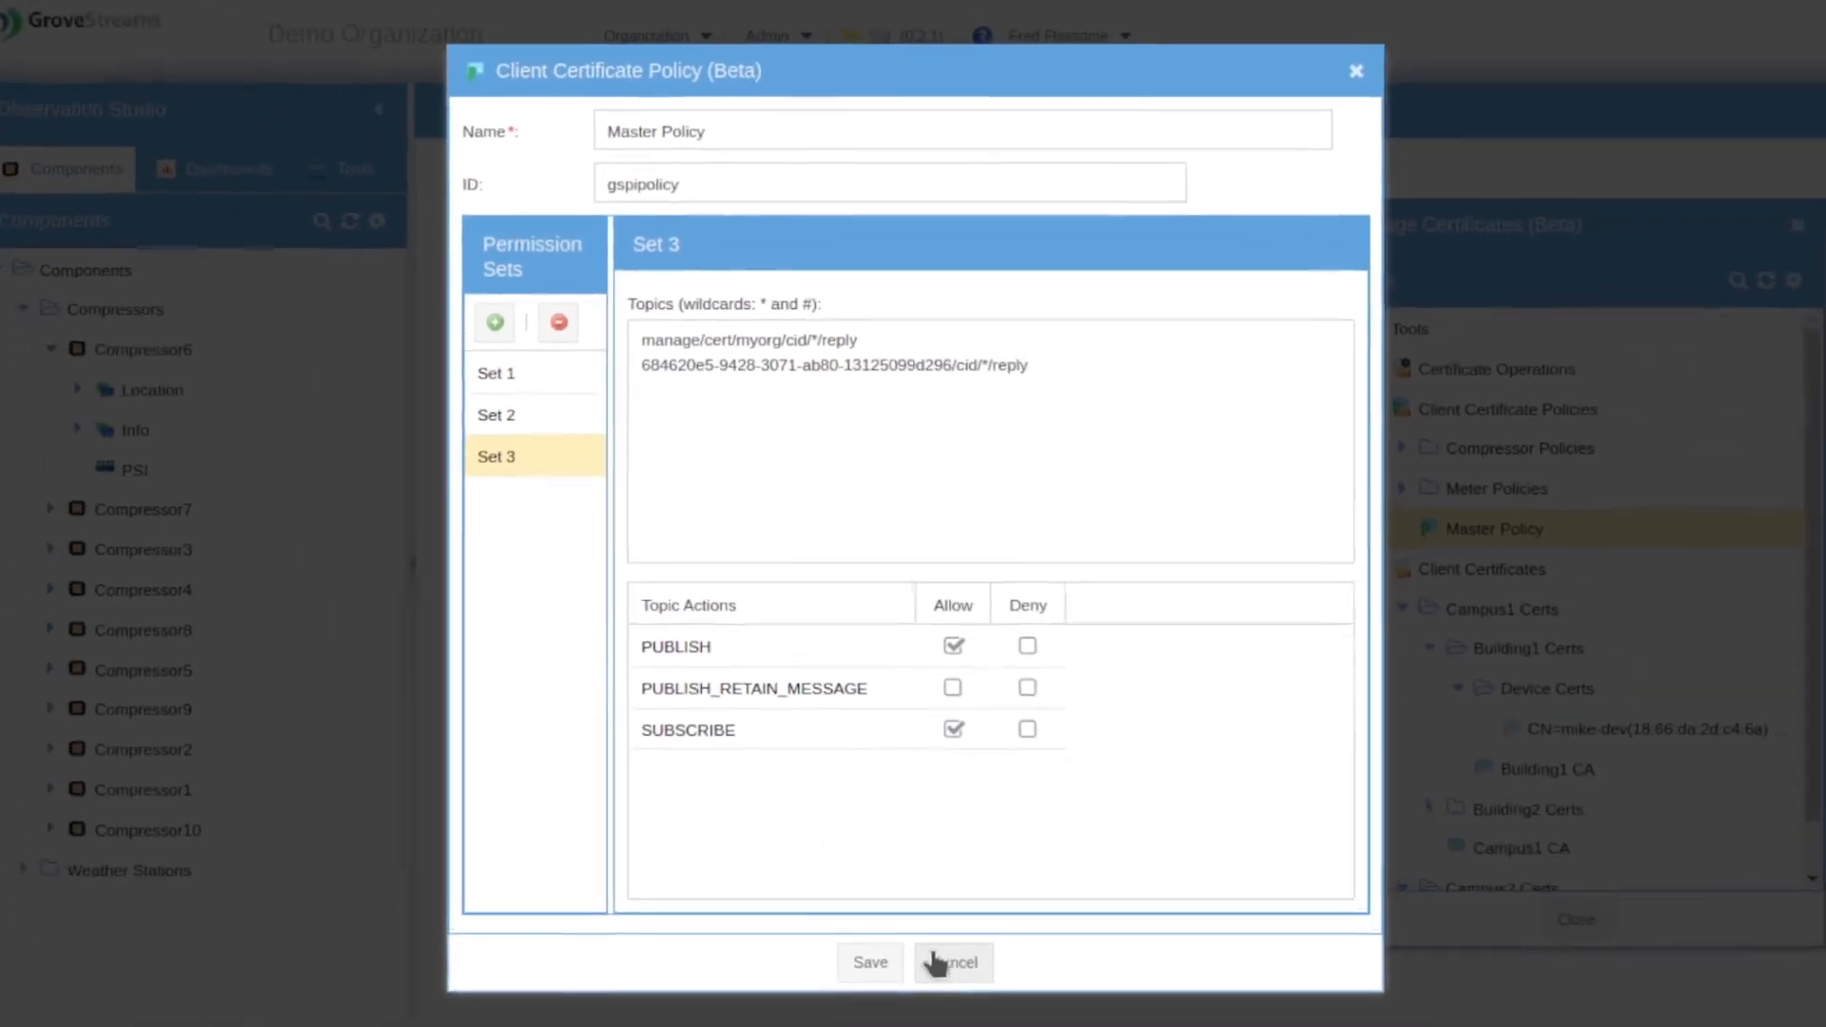
Step: Close the Master Policy and check the organization's UID under Admin > Other
left_click(937, 962)
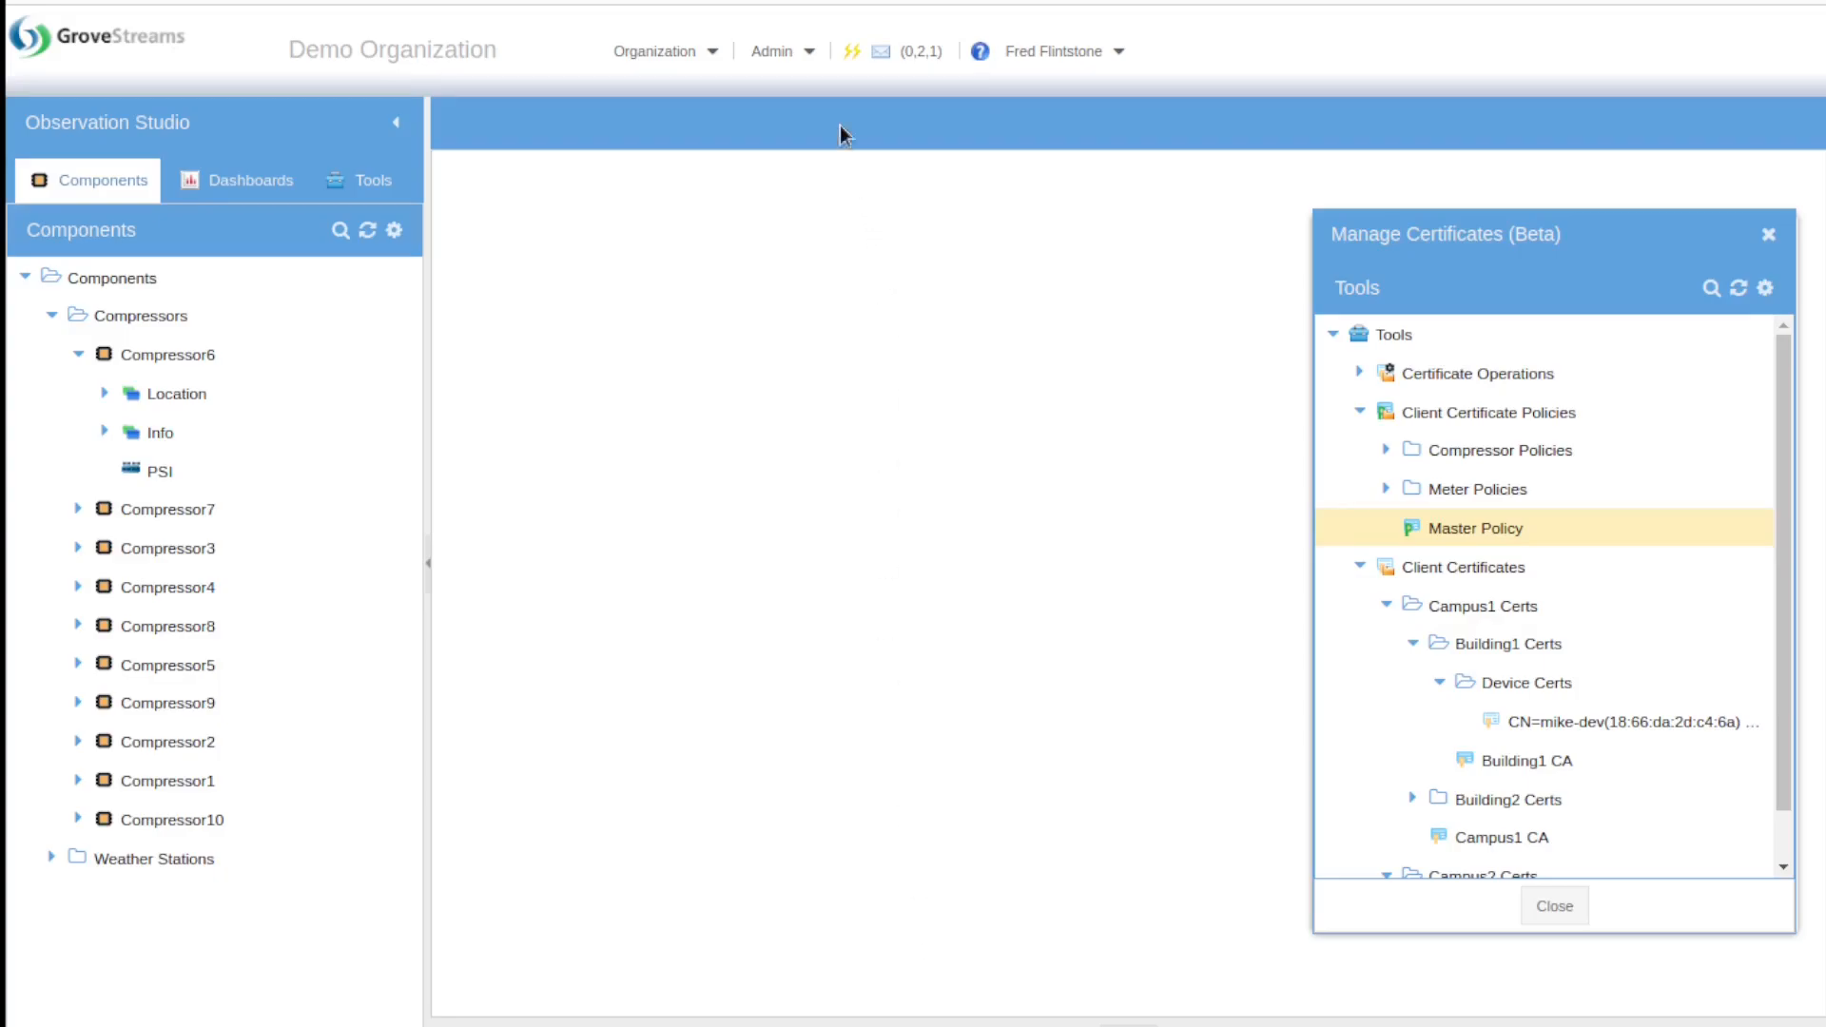
left_click(772, 51)
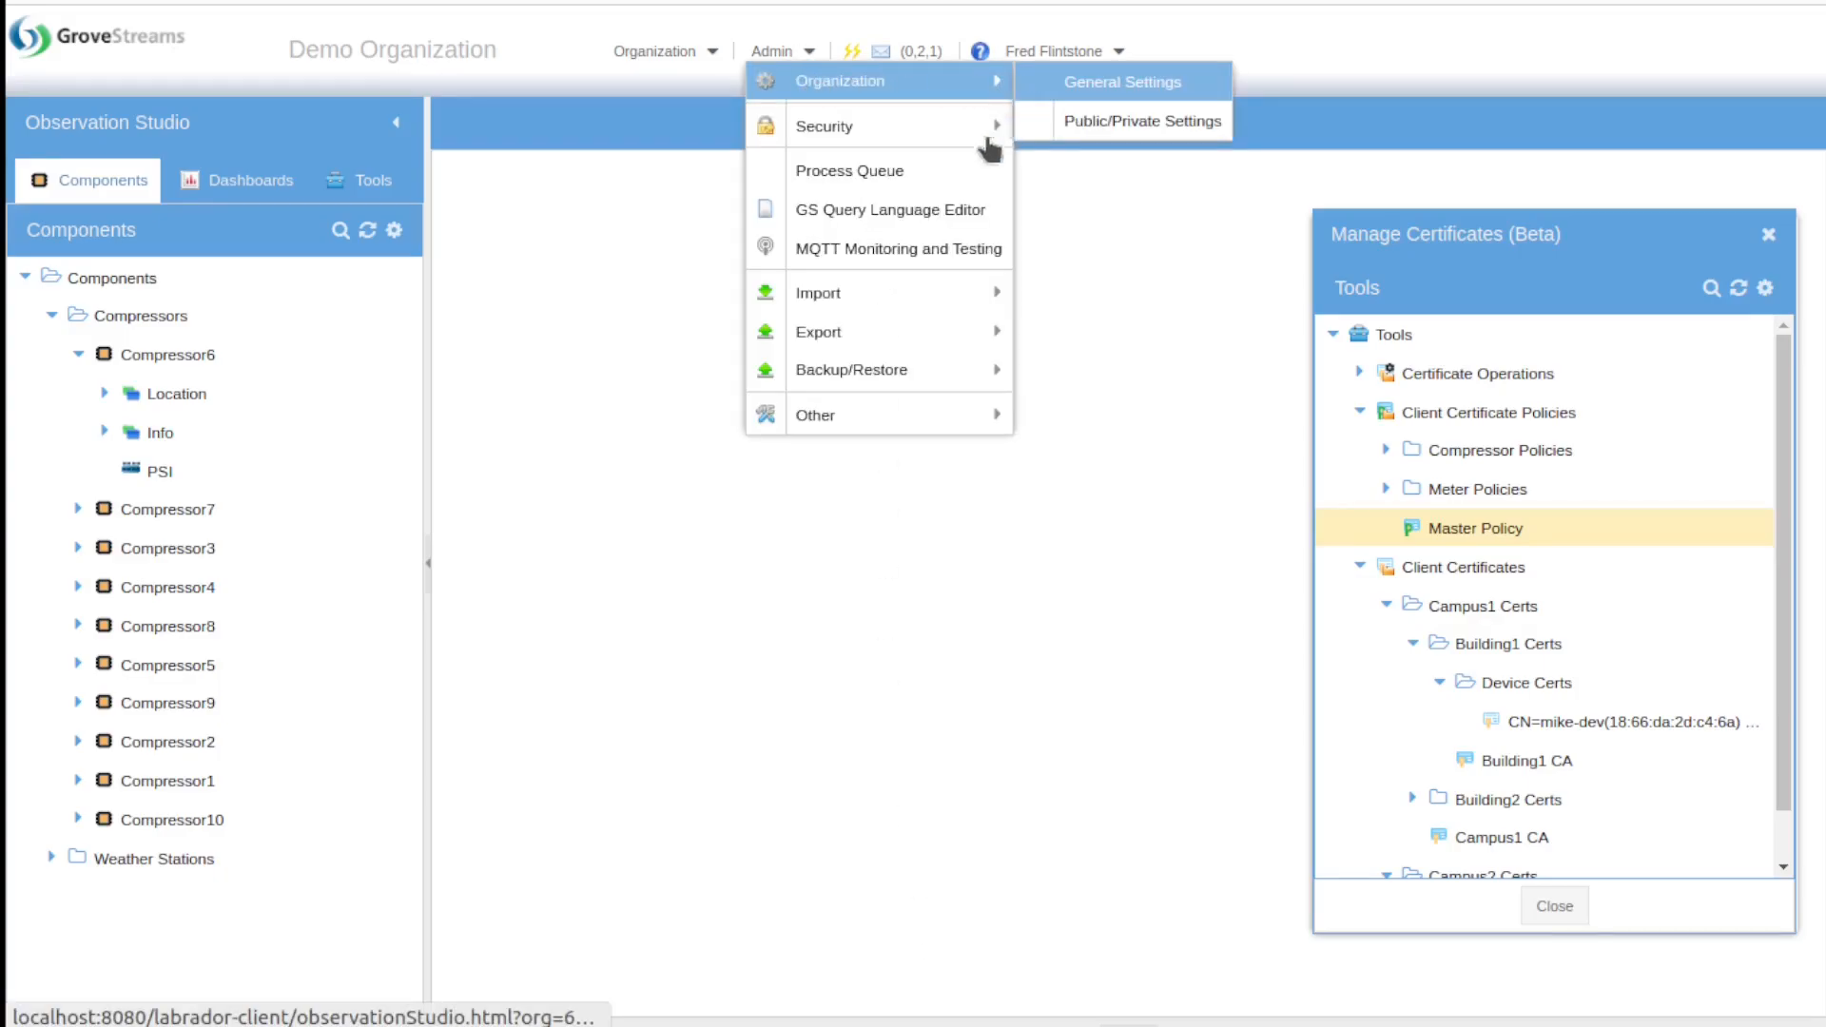
mouse_move(968, 423)
left_click(1038, 420)
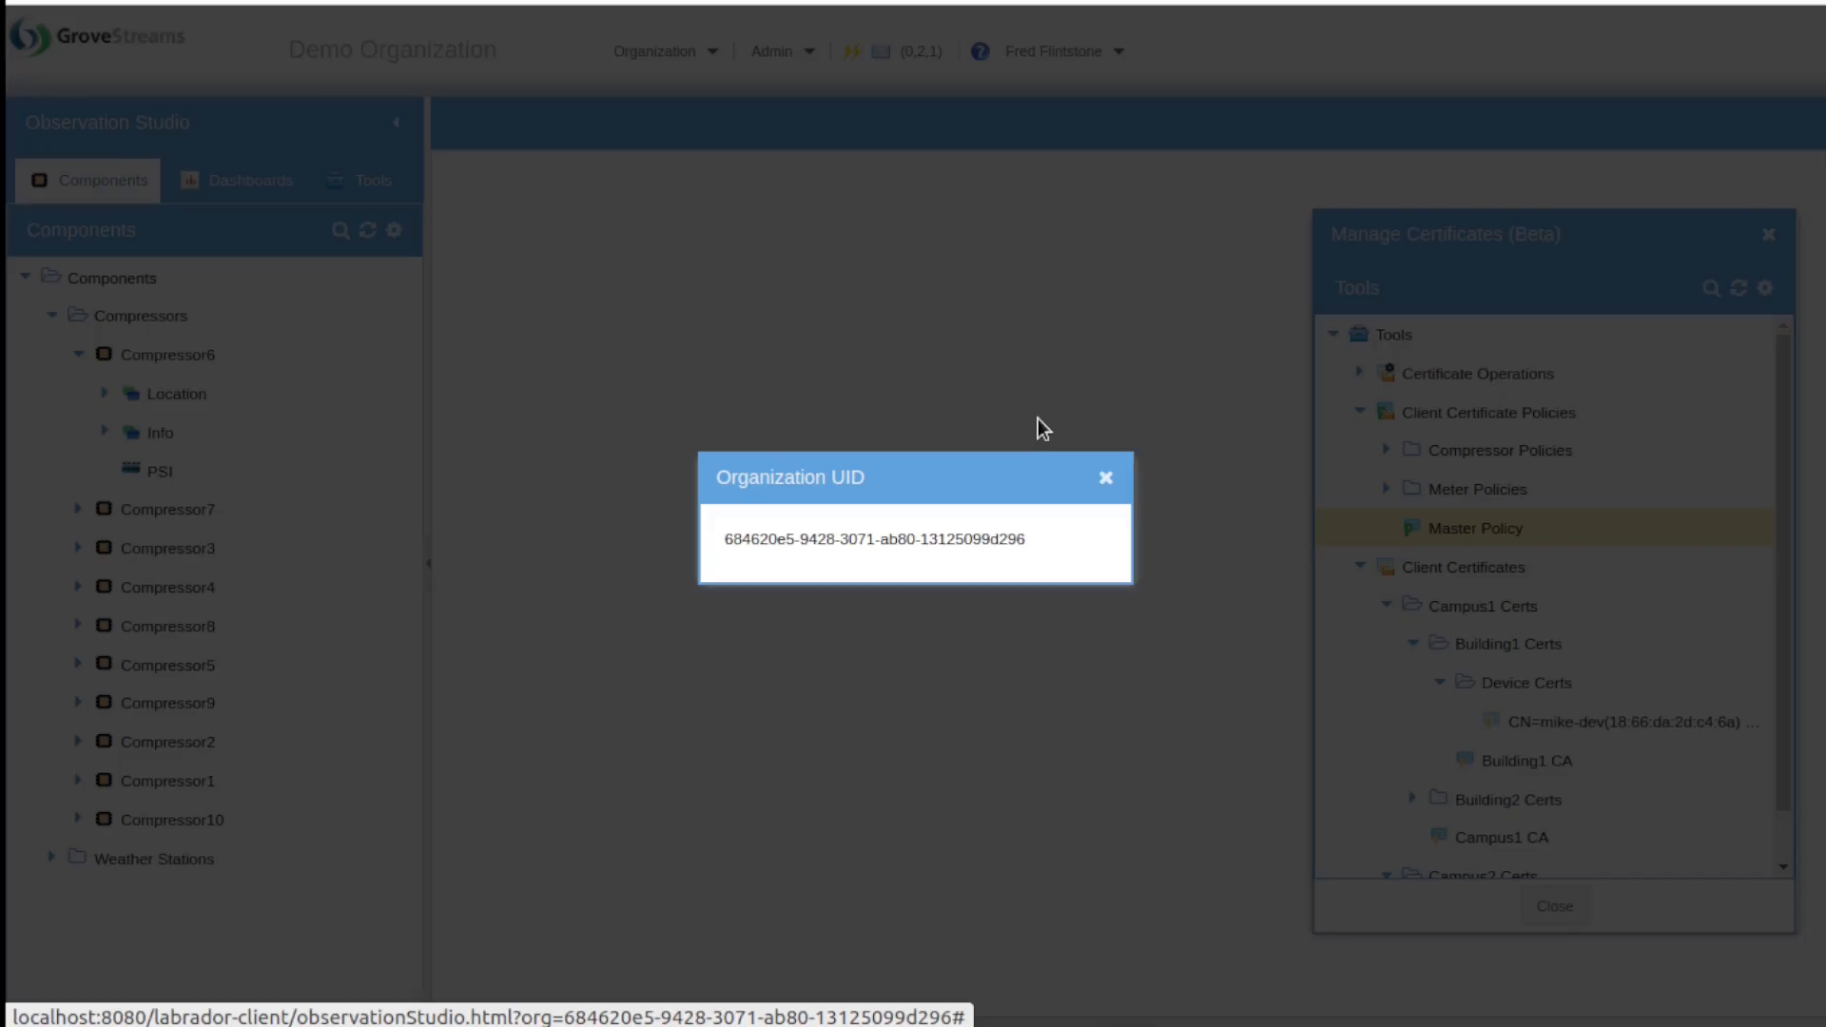
left_click(1104, 478)
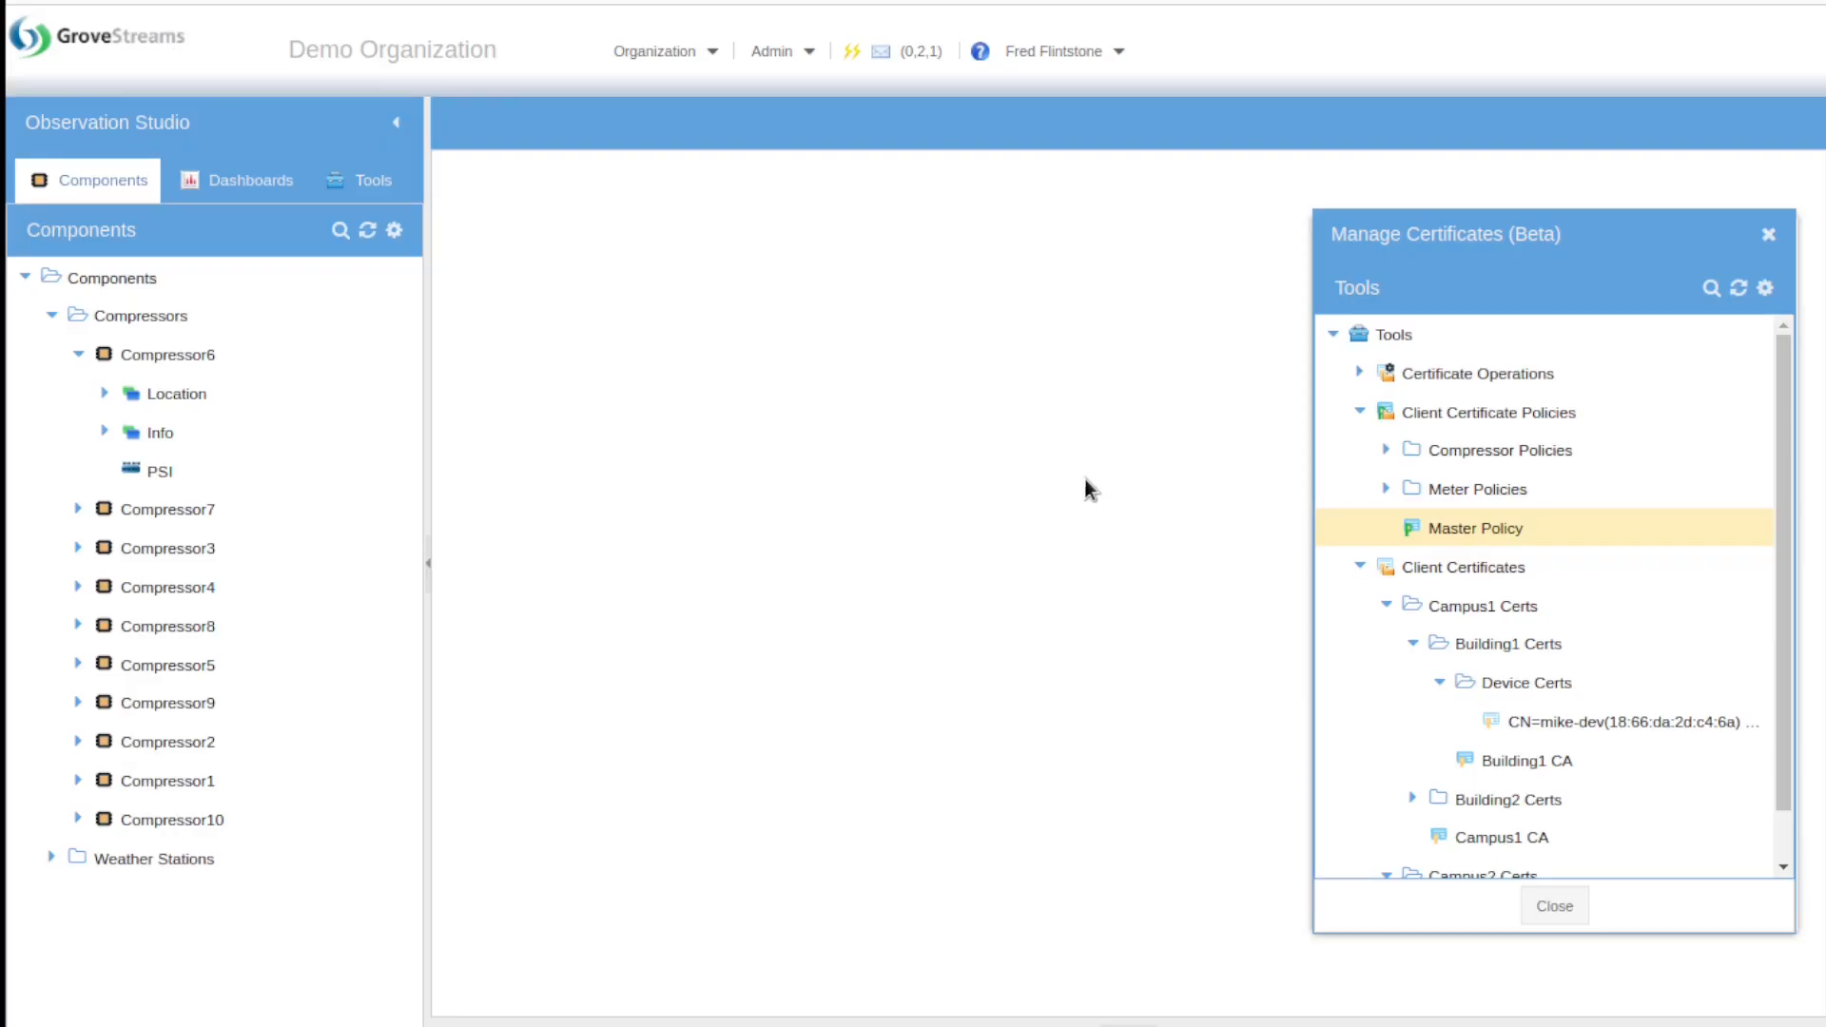
Step: Reopen the Master Policy, add a trial permission set, then cancel to discard it
double_click(1442, 525)
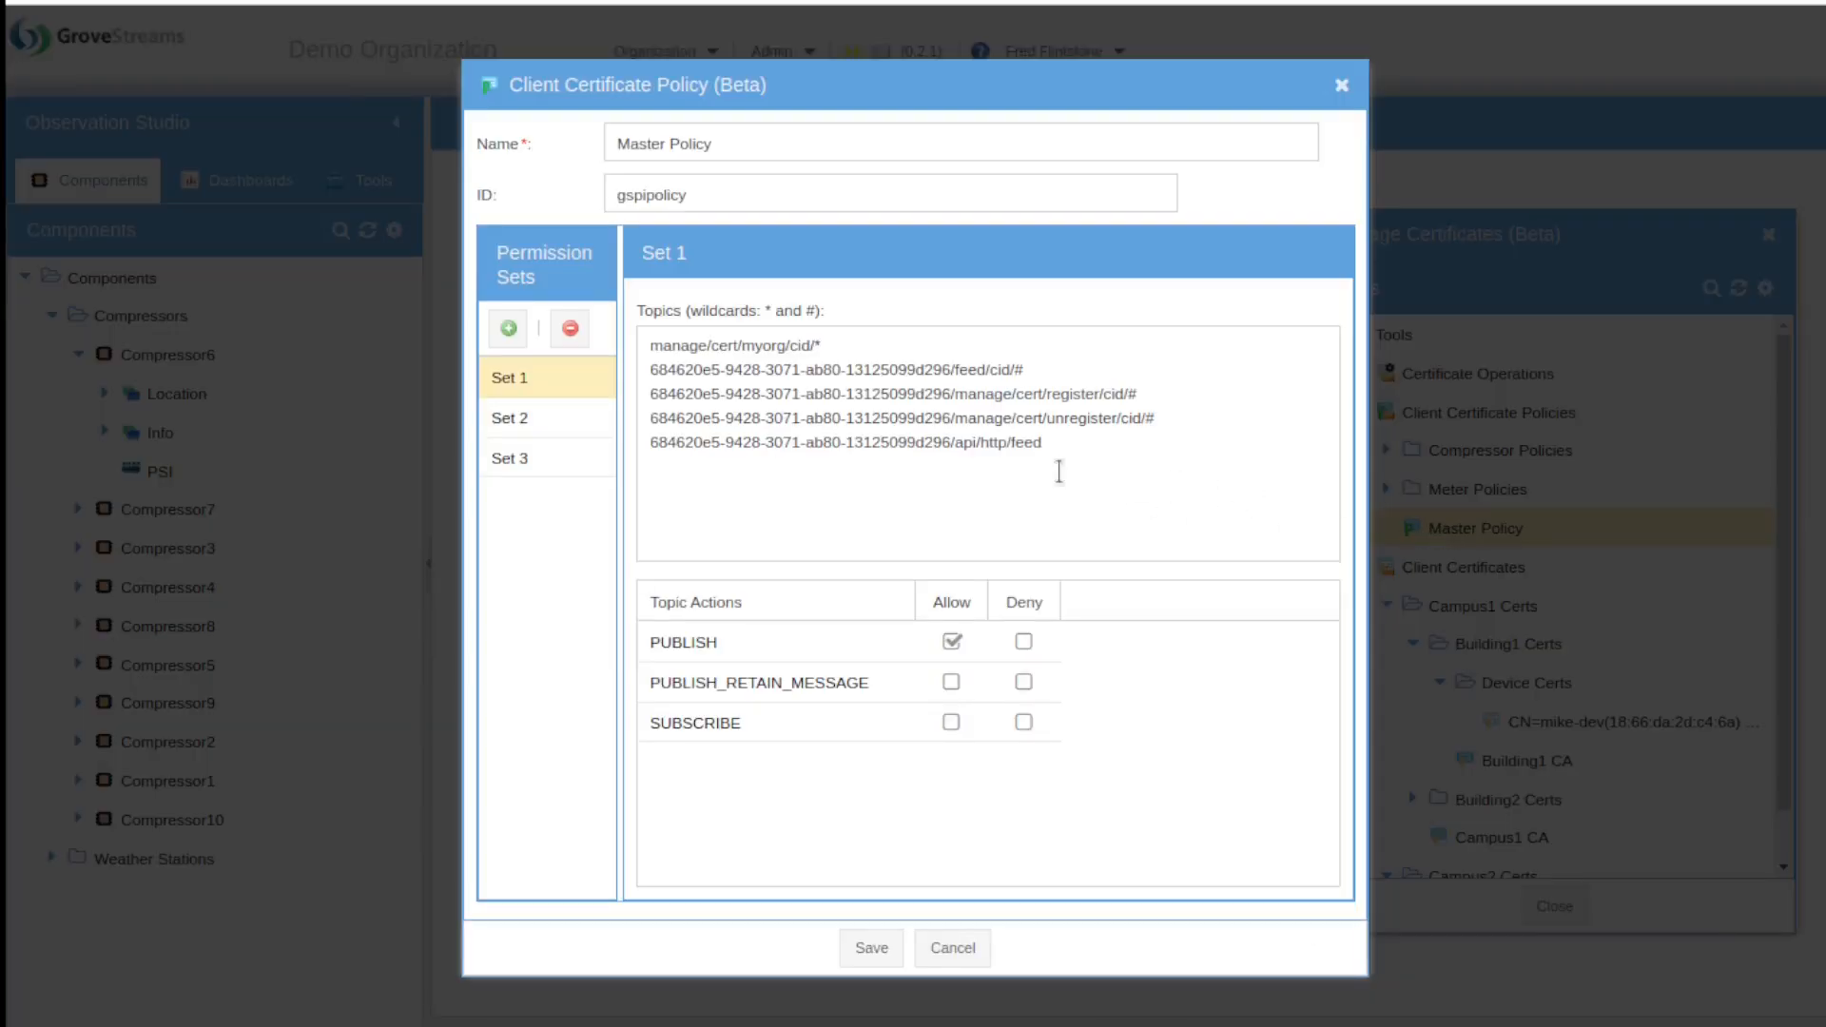
left_click(509, 328)
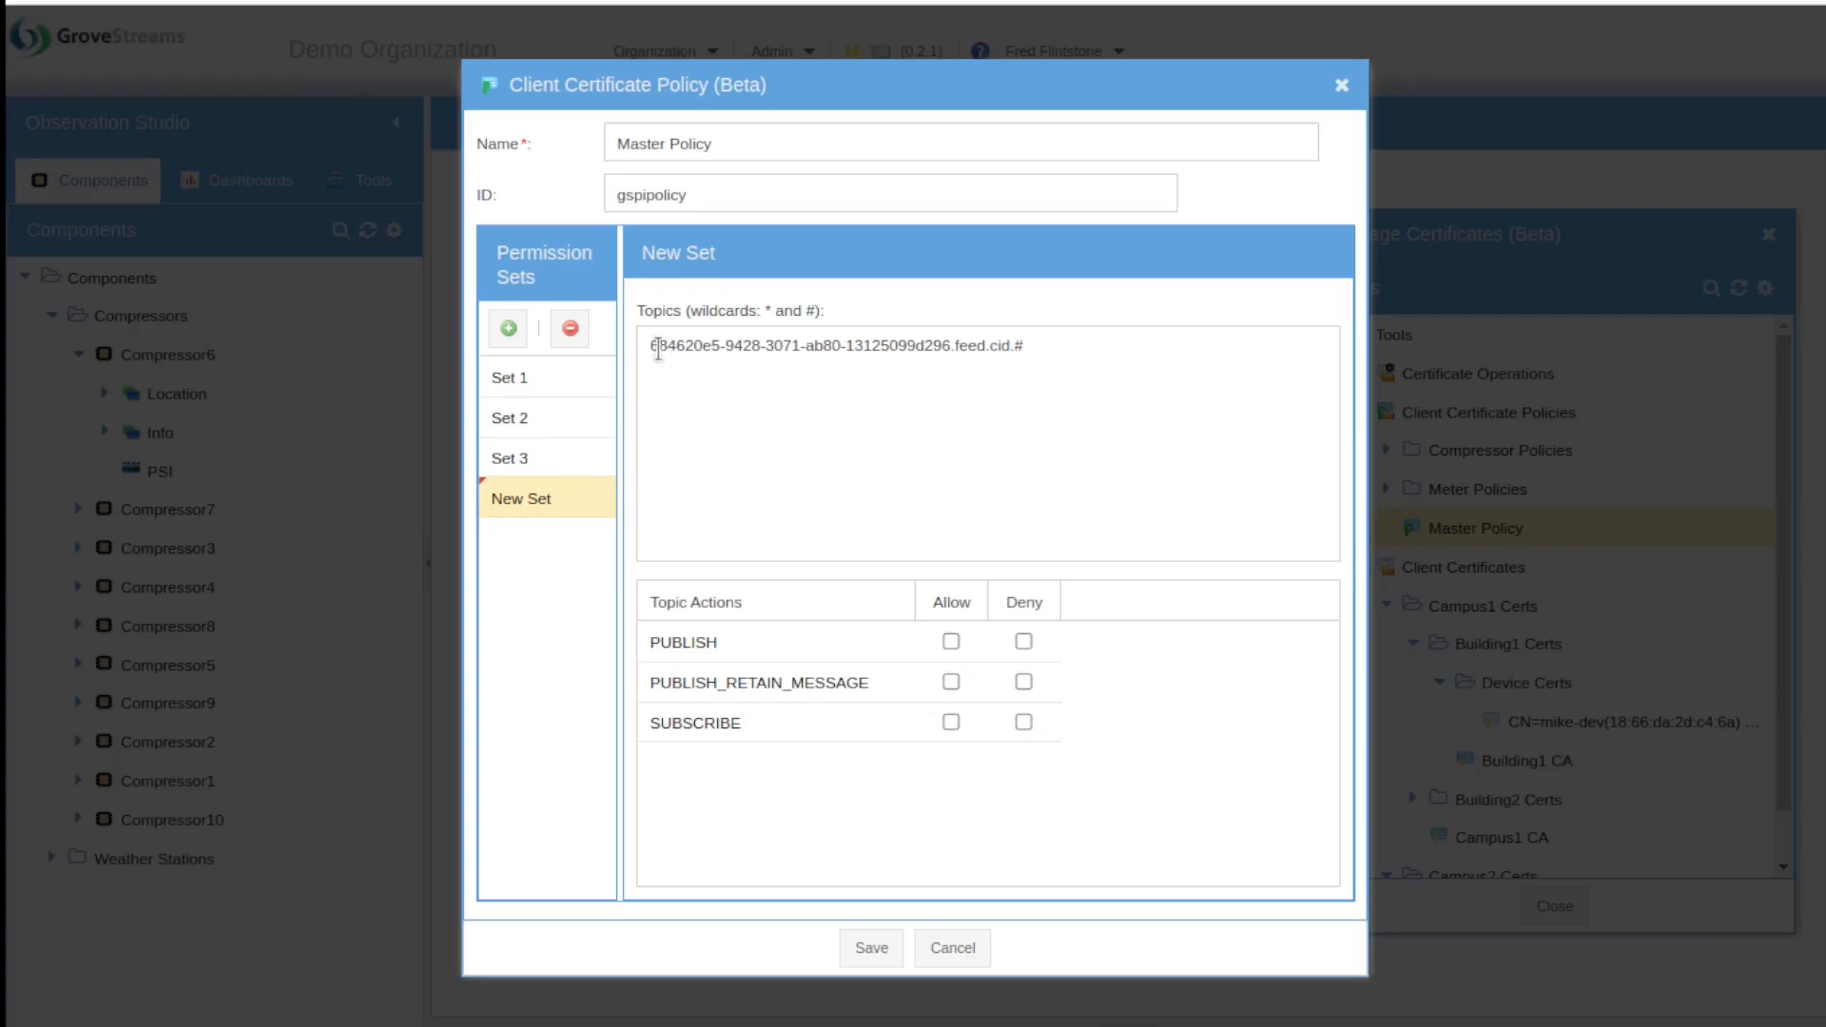
left_click_drag(669, 348, 951, 358)
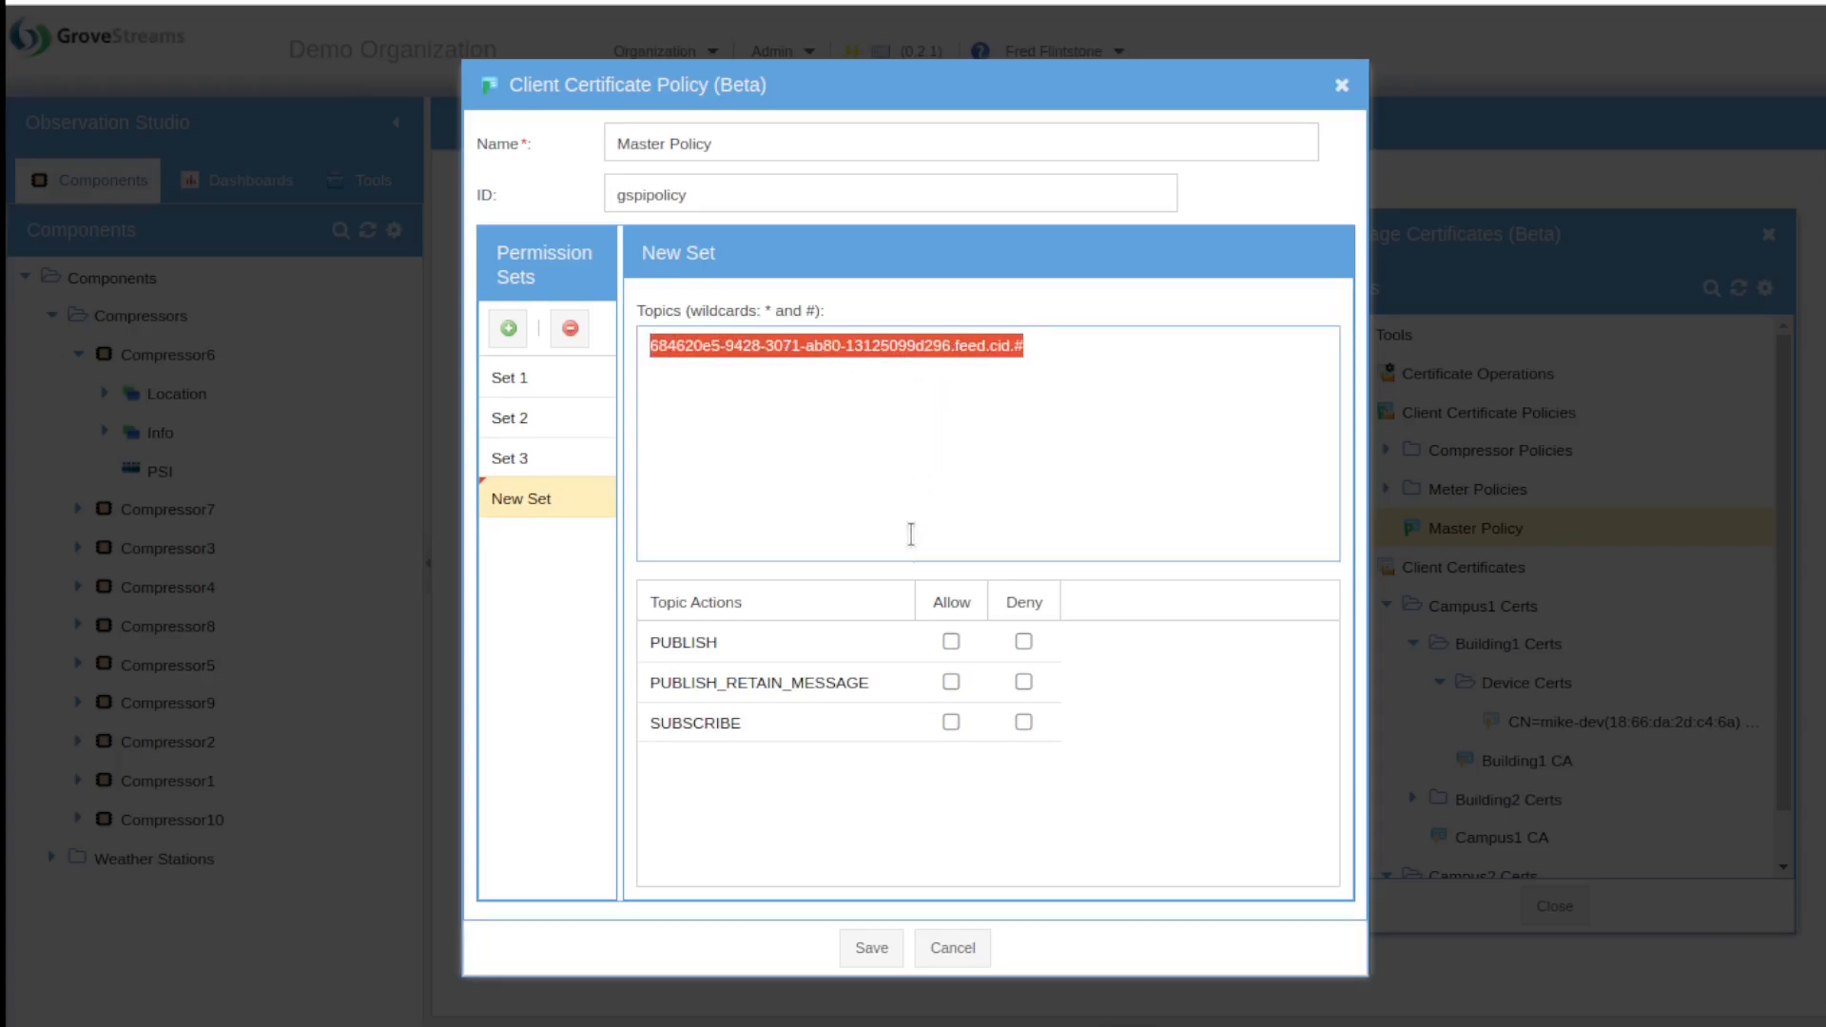
left_click(974, 959)
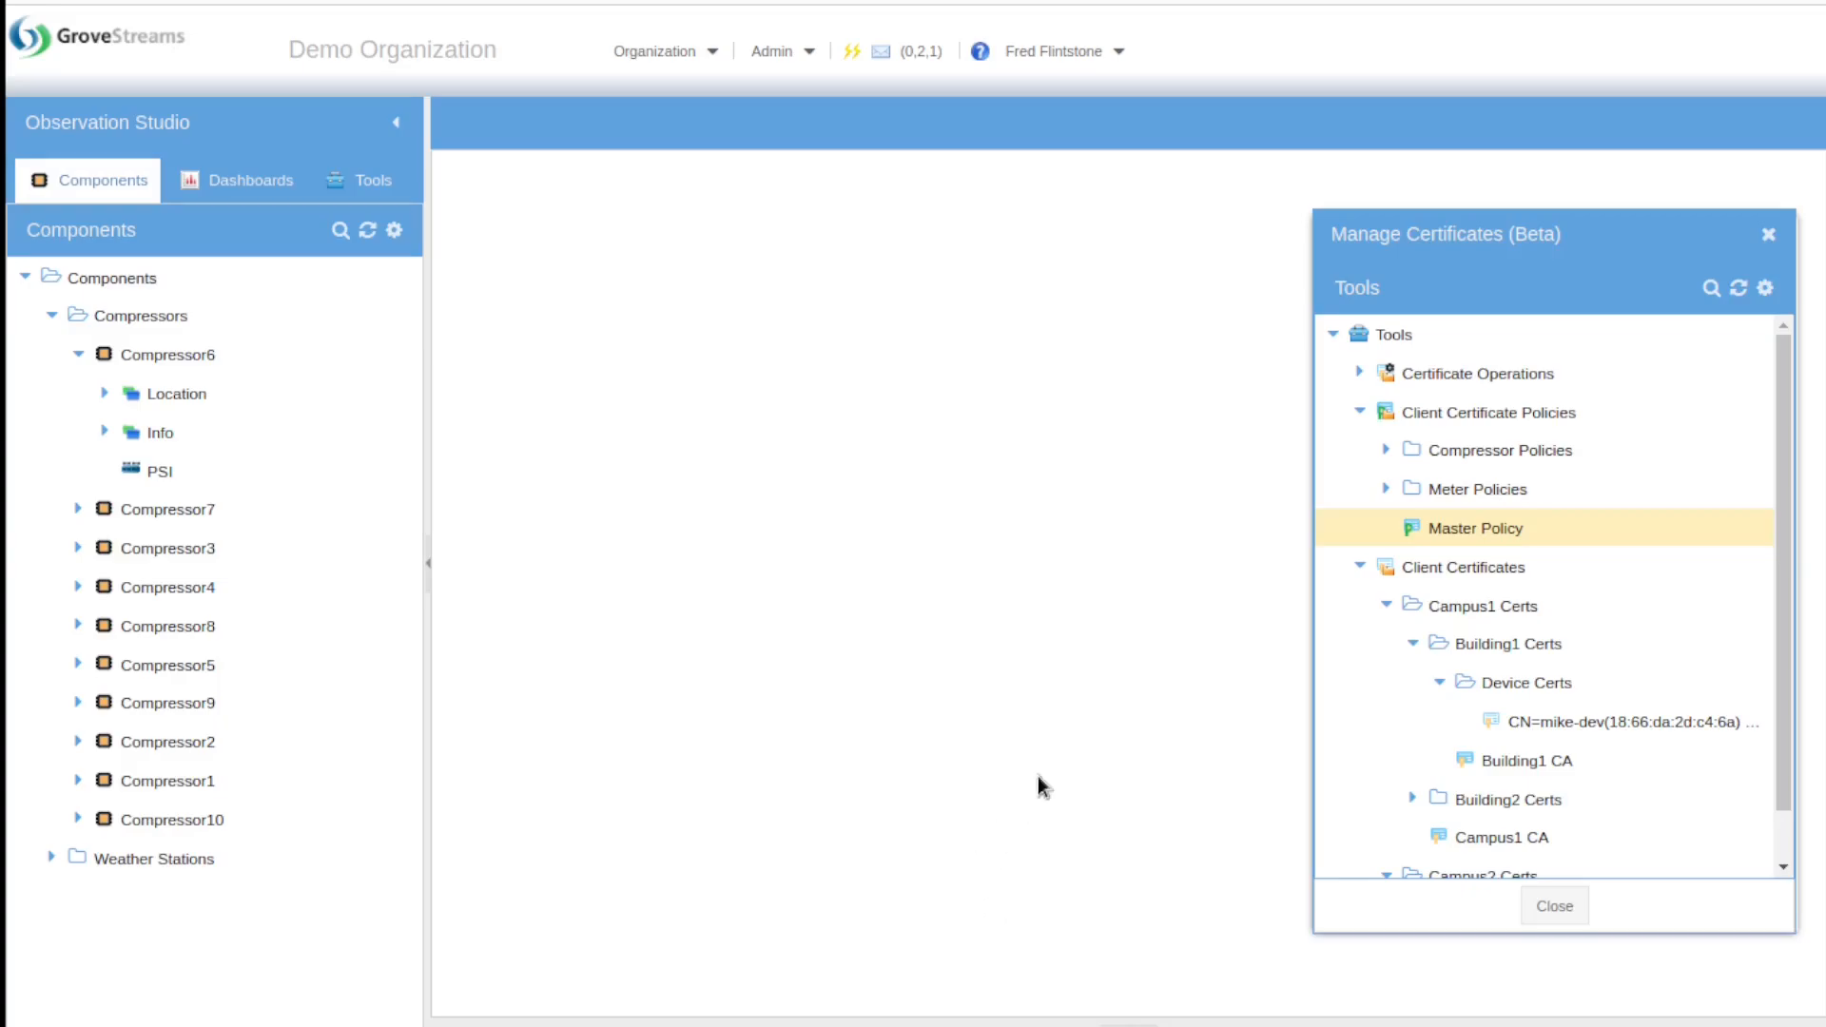
Step: Create a new certificate operation named 'Demo OPeration' under Certificate Operations
left_click(1351, 374)
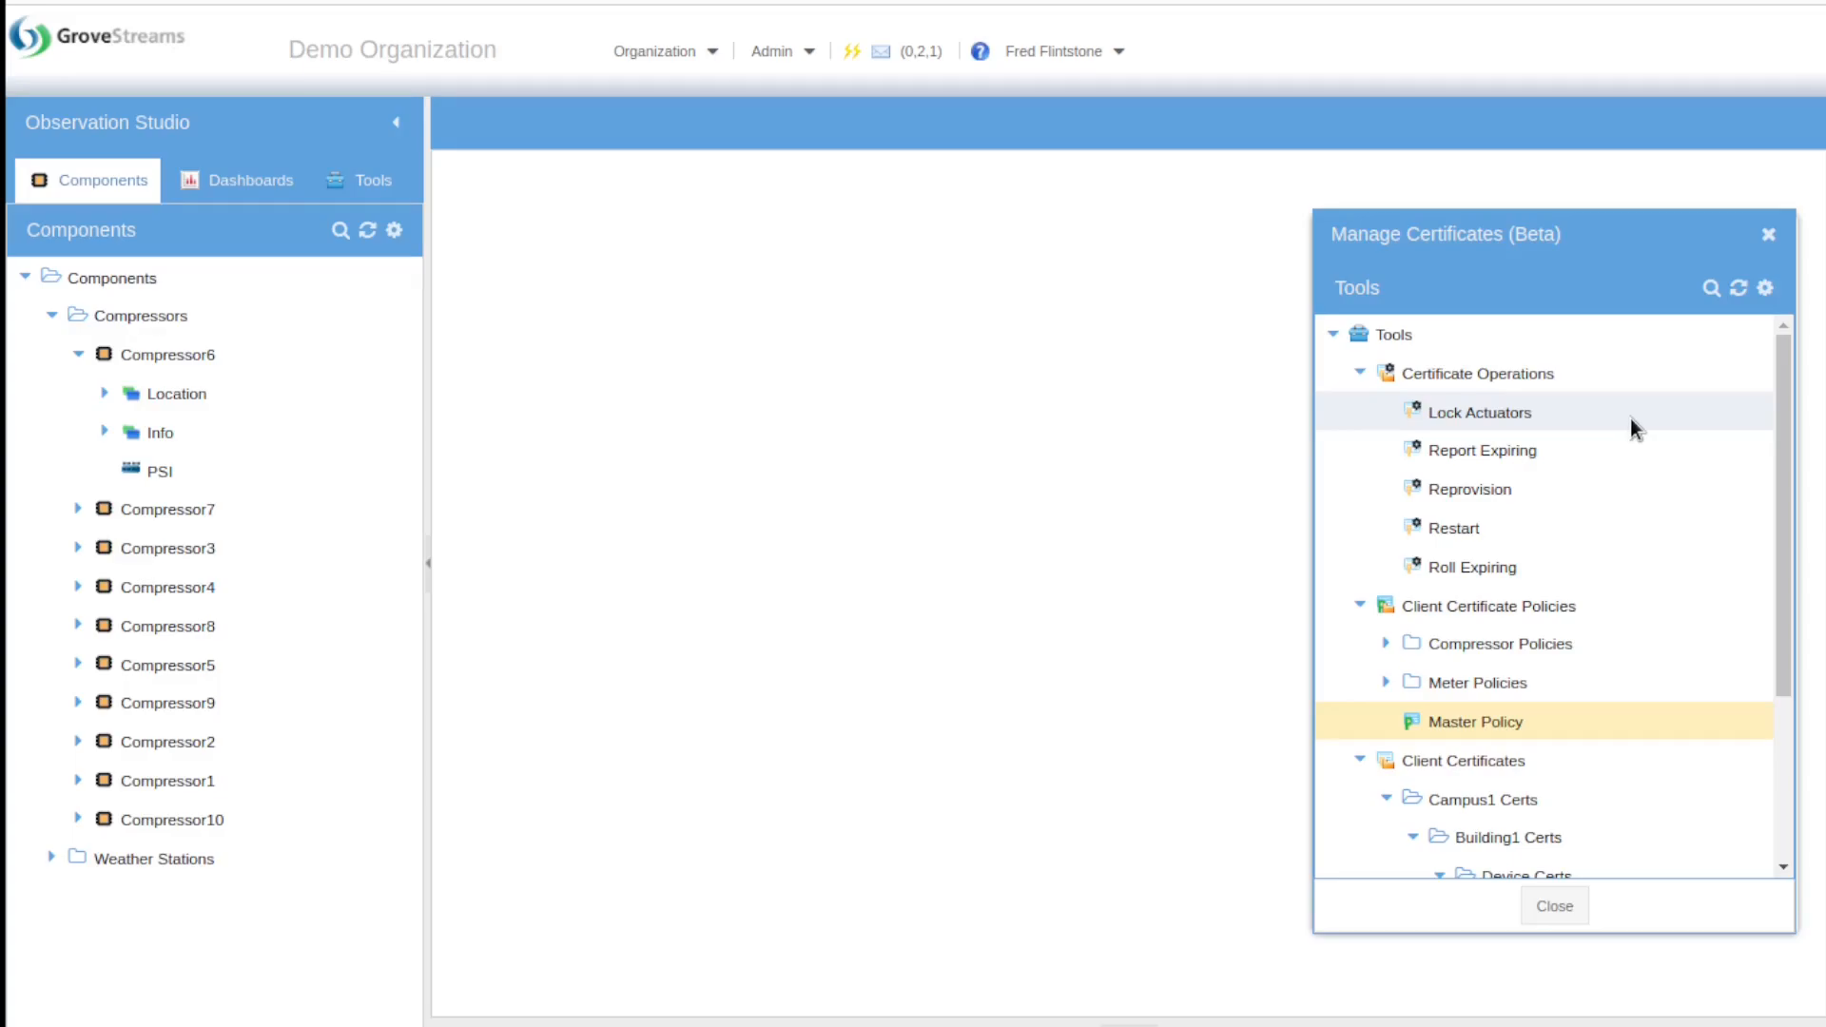
right_click(1597, 378)
mouse_move(1597, 385)
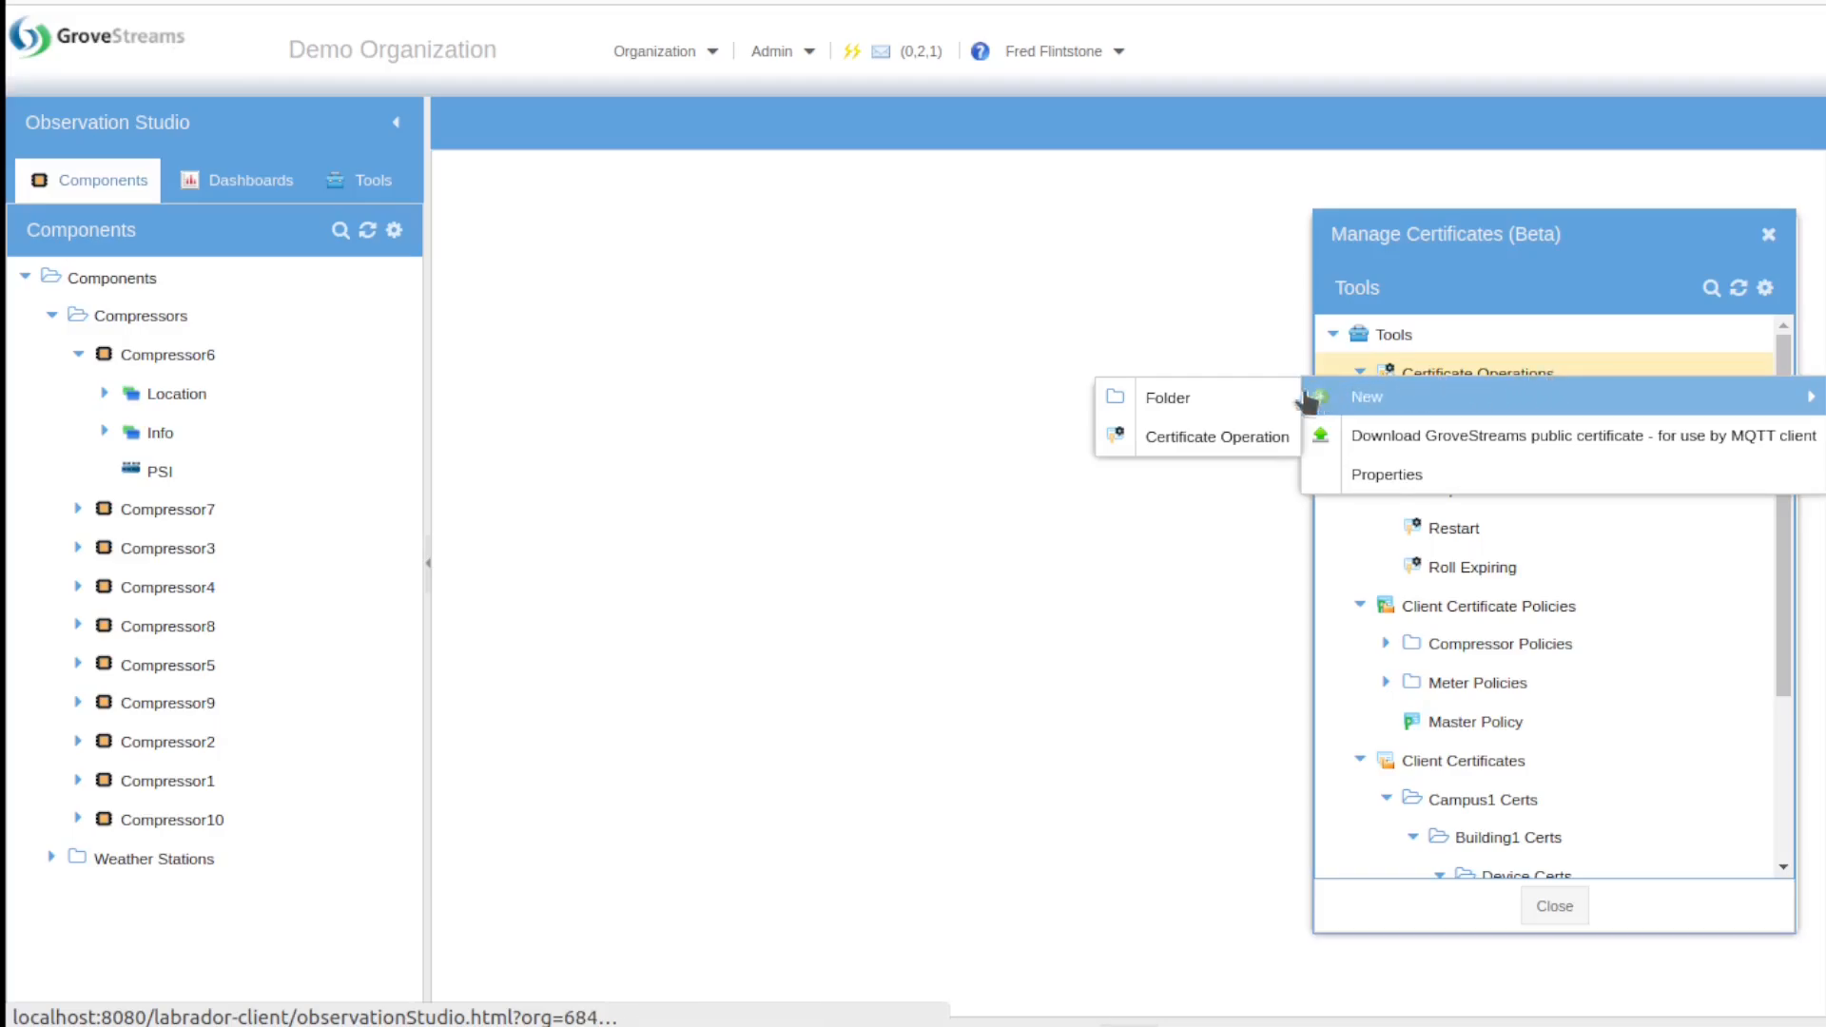
left_click(1256, 437)
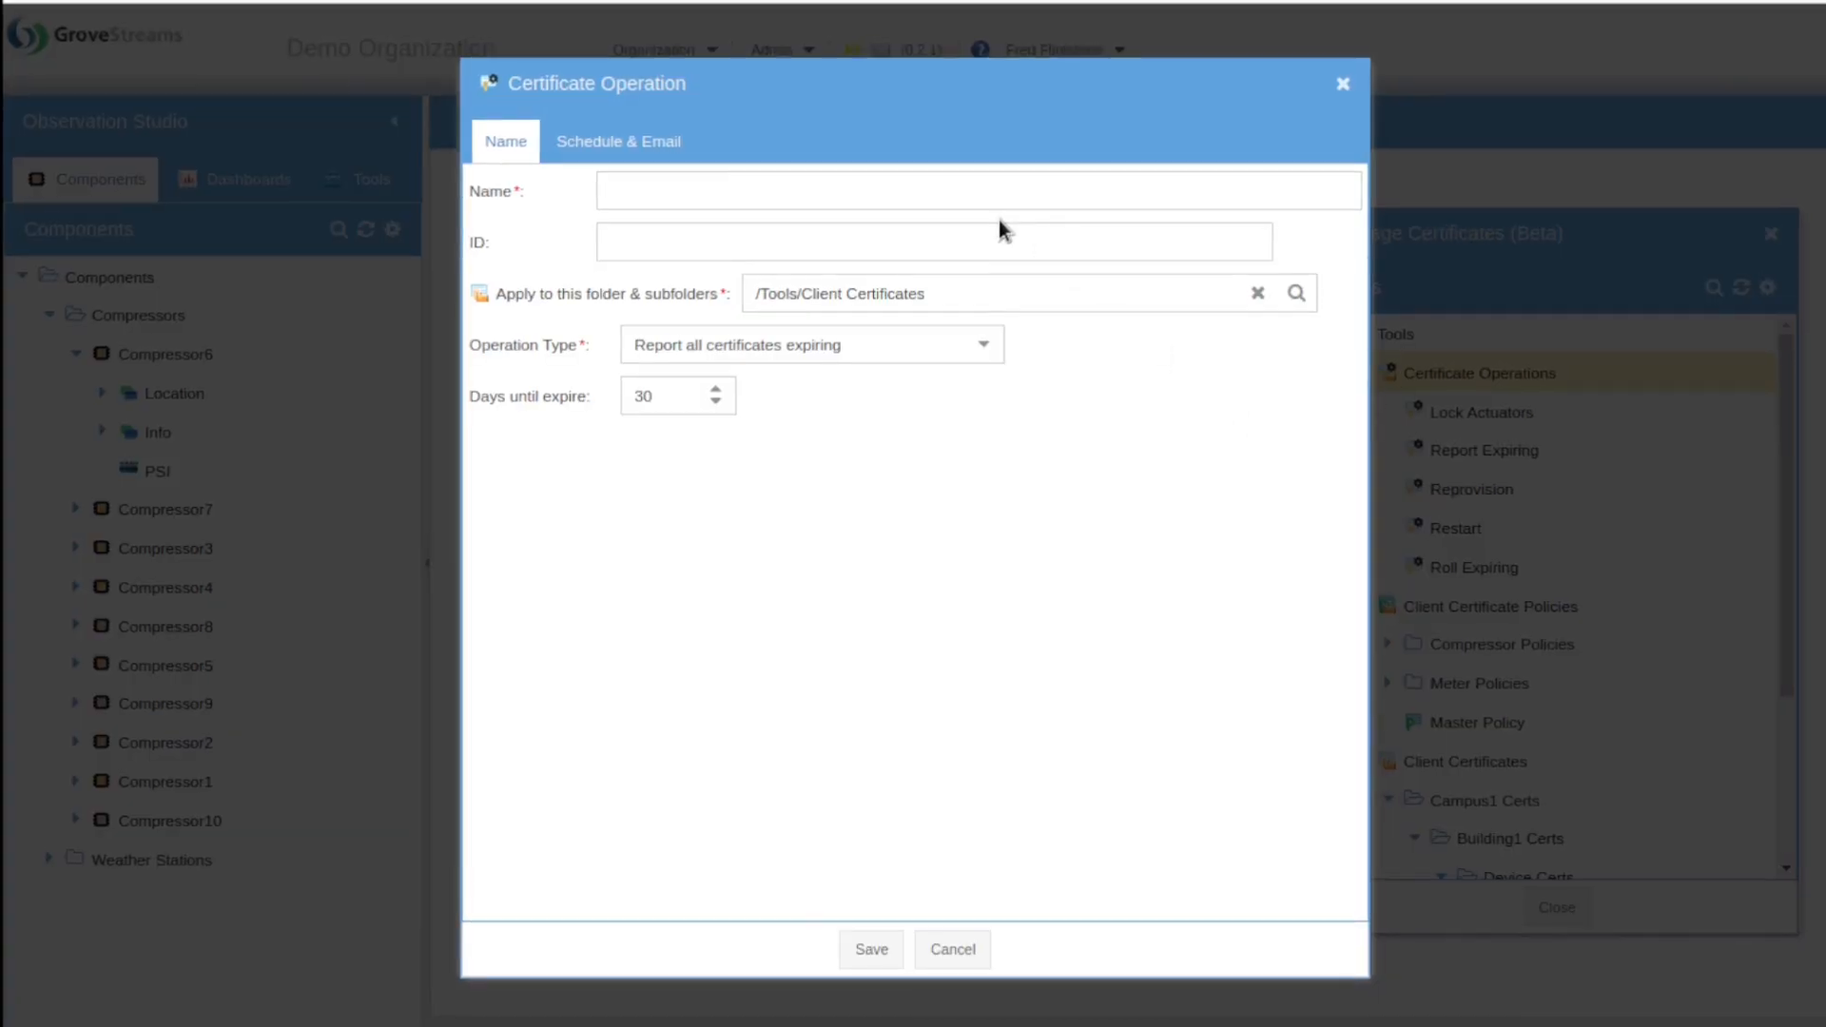
type("Demo OP")
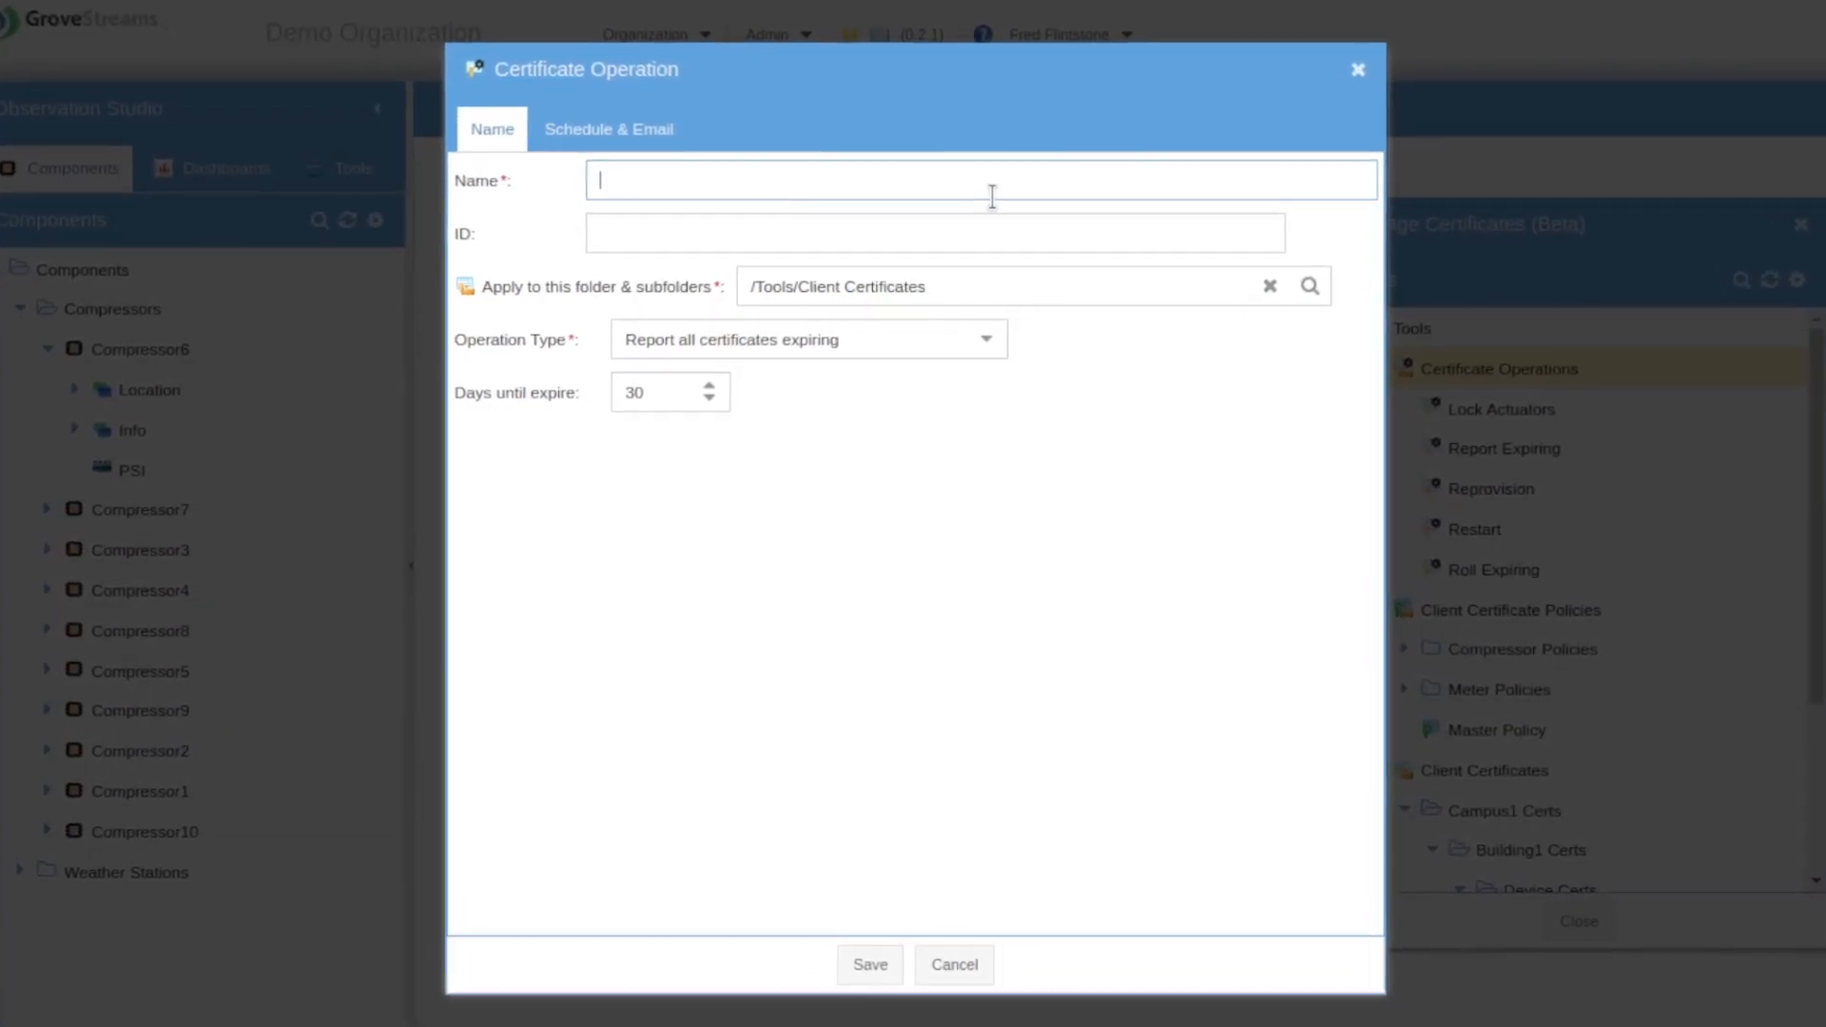
type("erations")
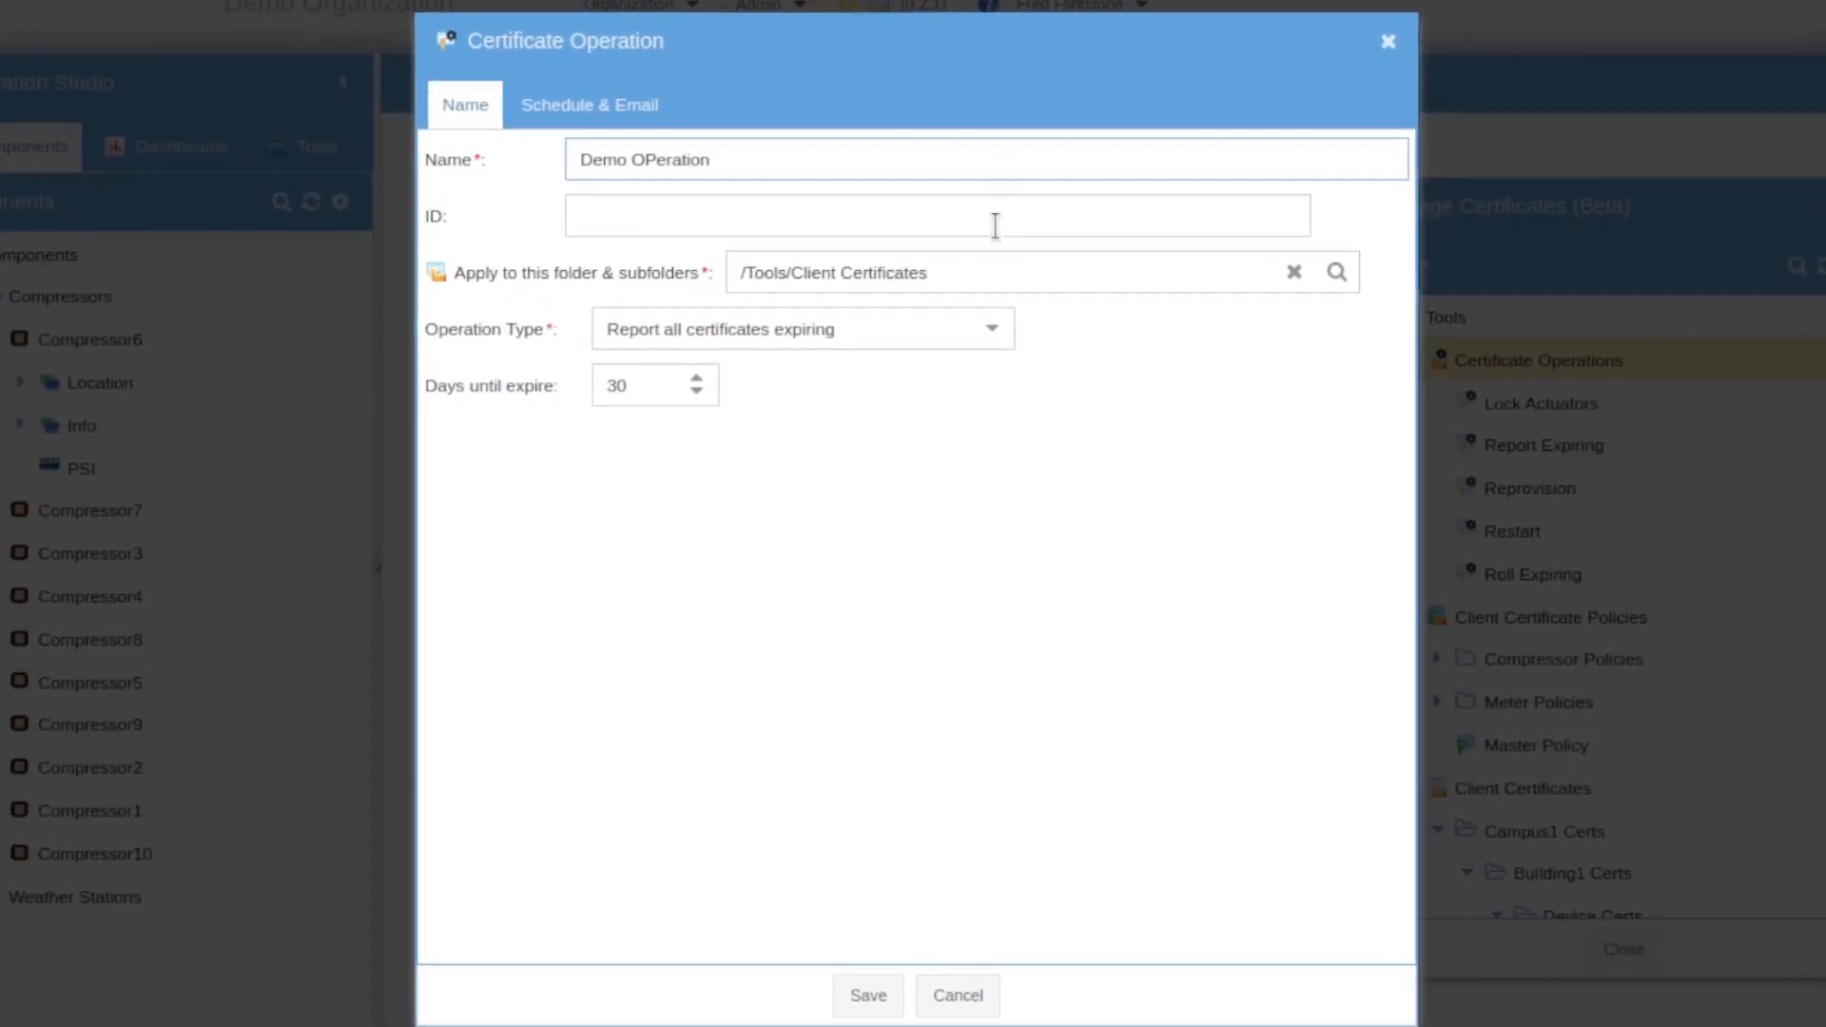
key("BackSpace")
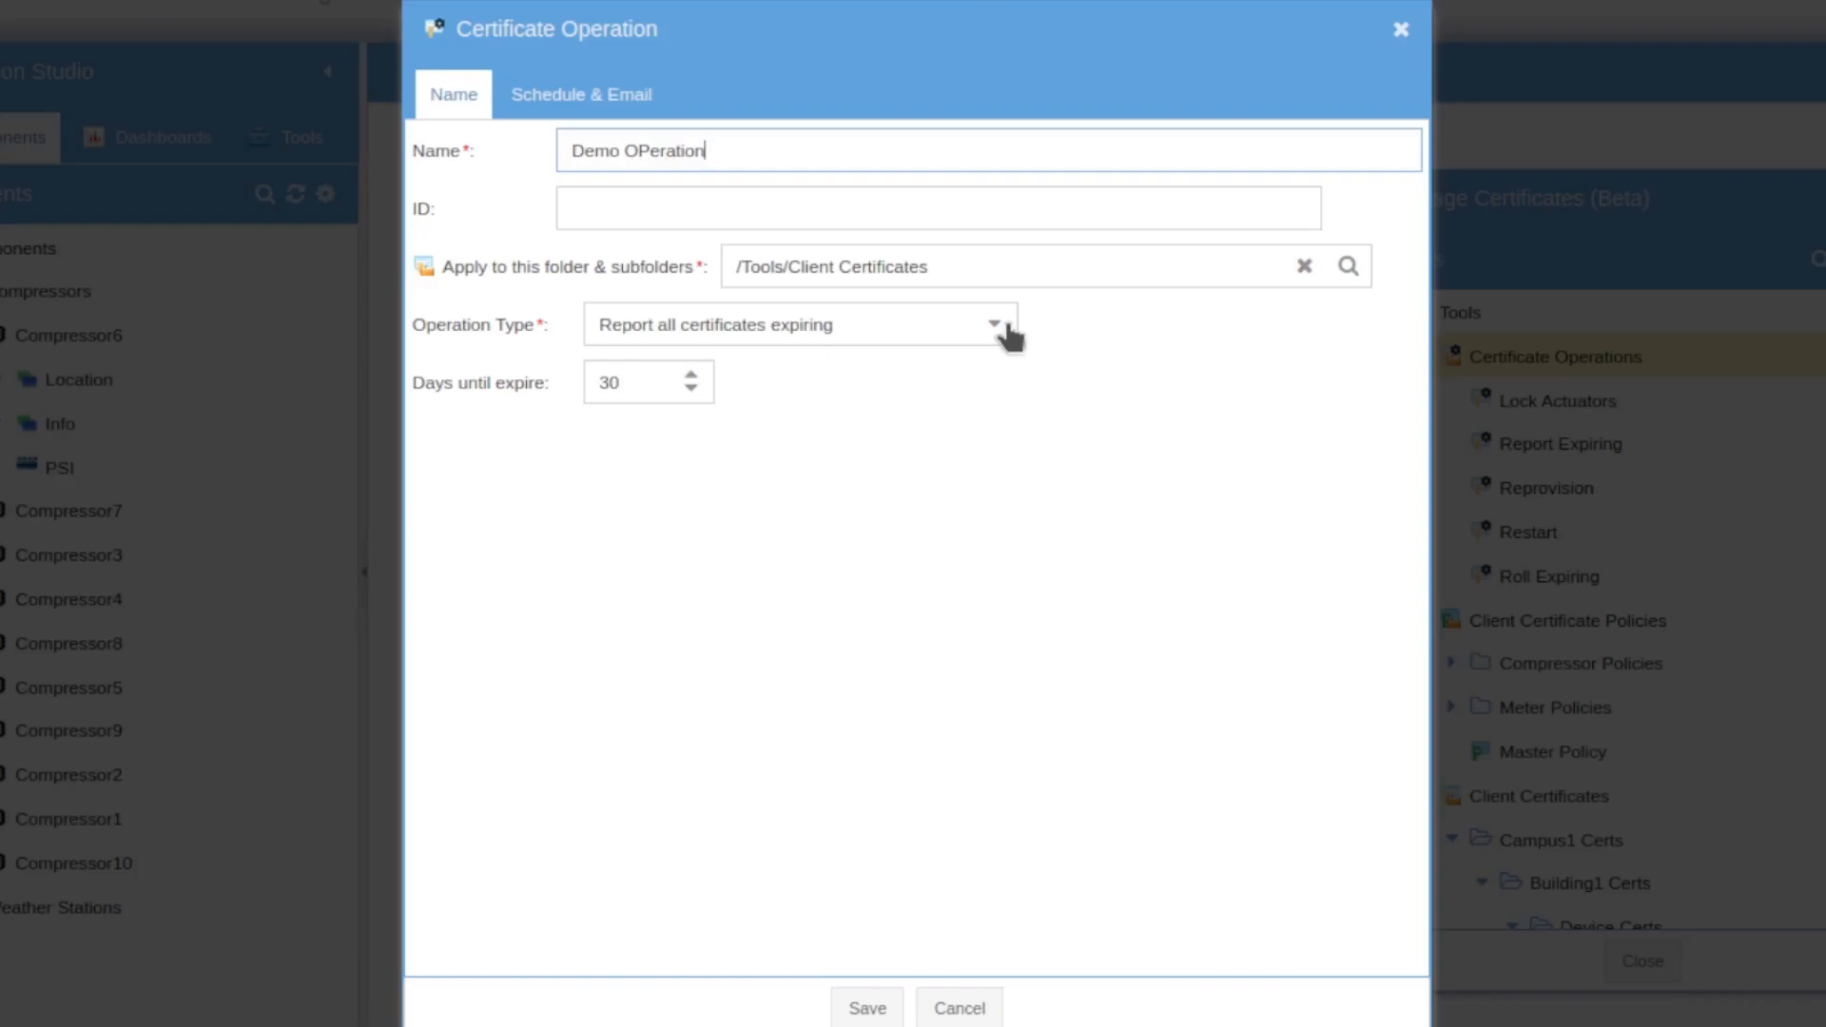
Step: Browse the Campus1 and Campus2 certificate folders in the folder picker, closing it without choosing
left_click(1035, 275)
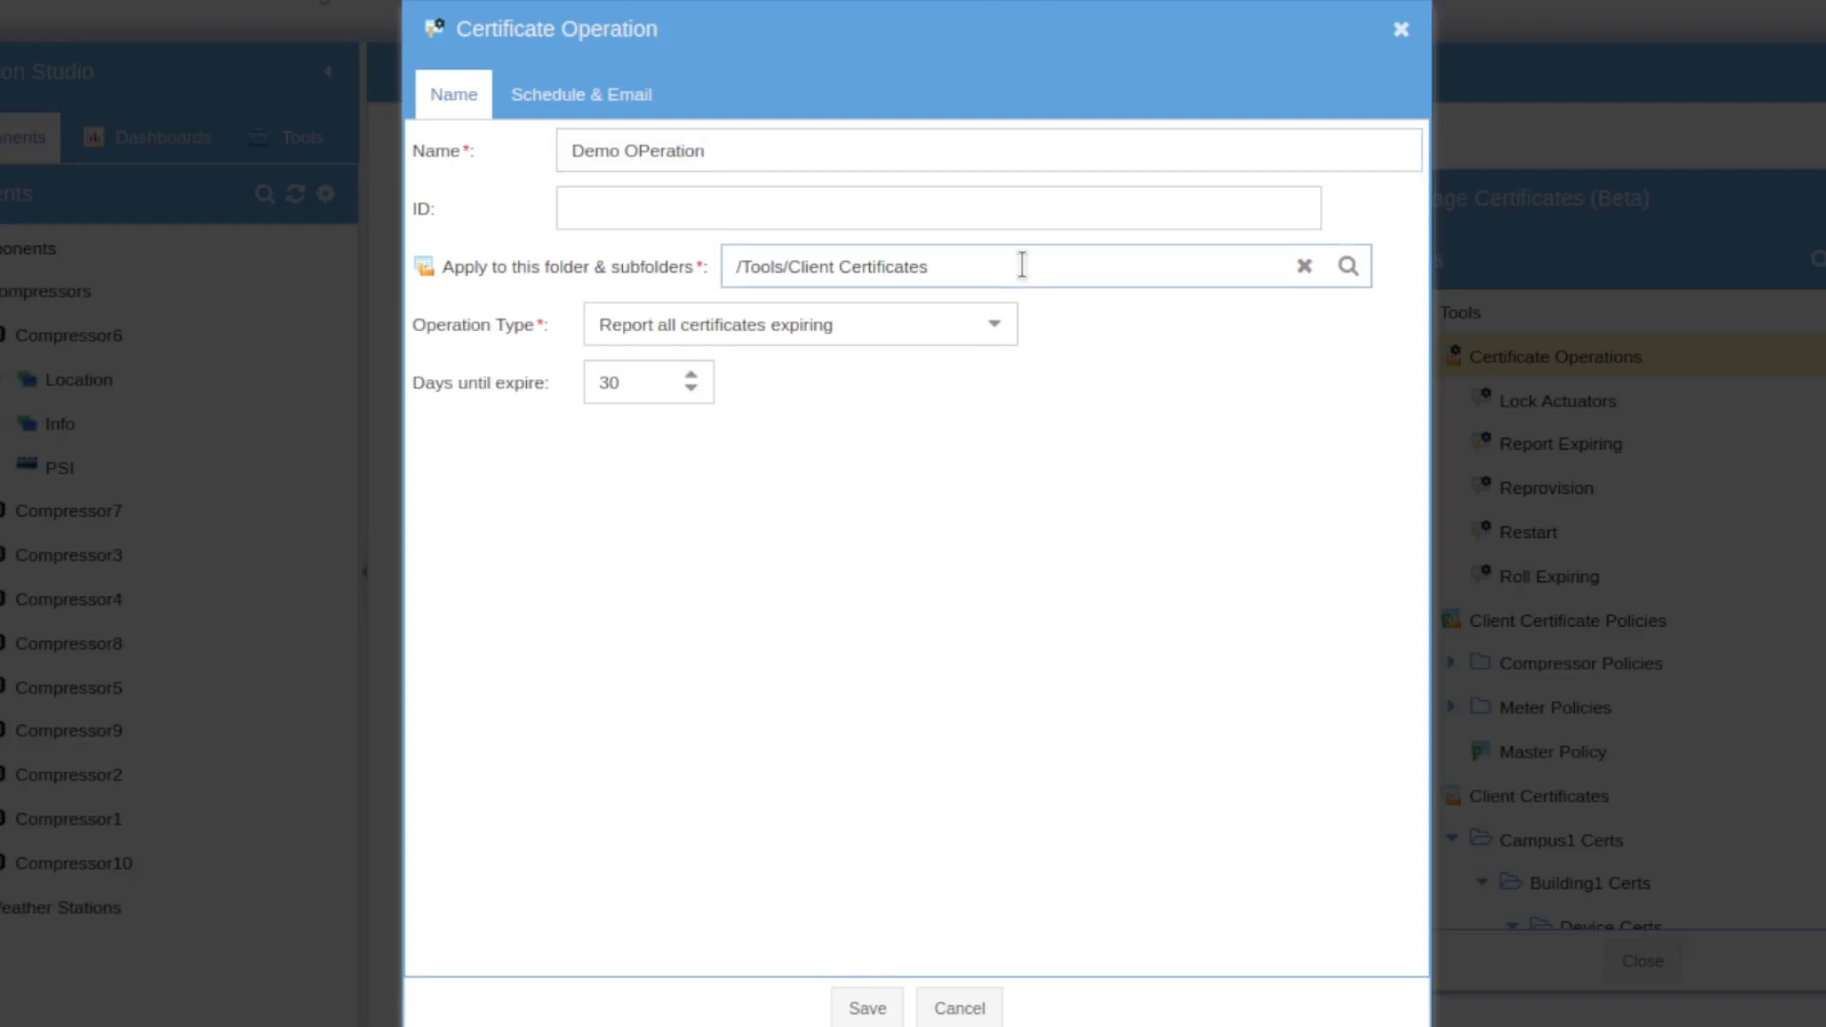
left_click(1354, 270)
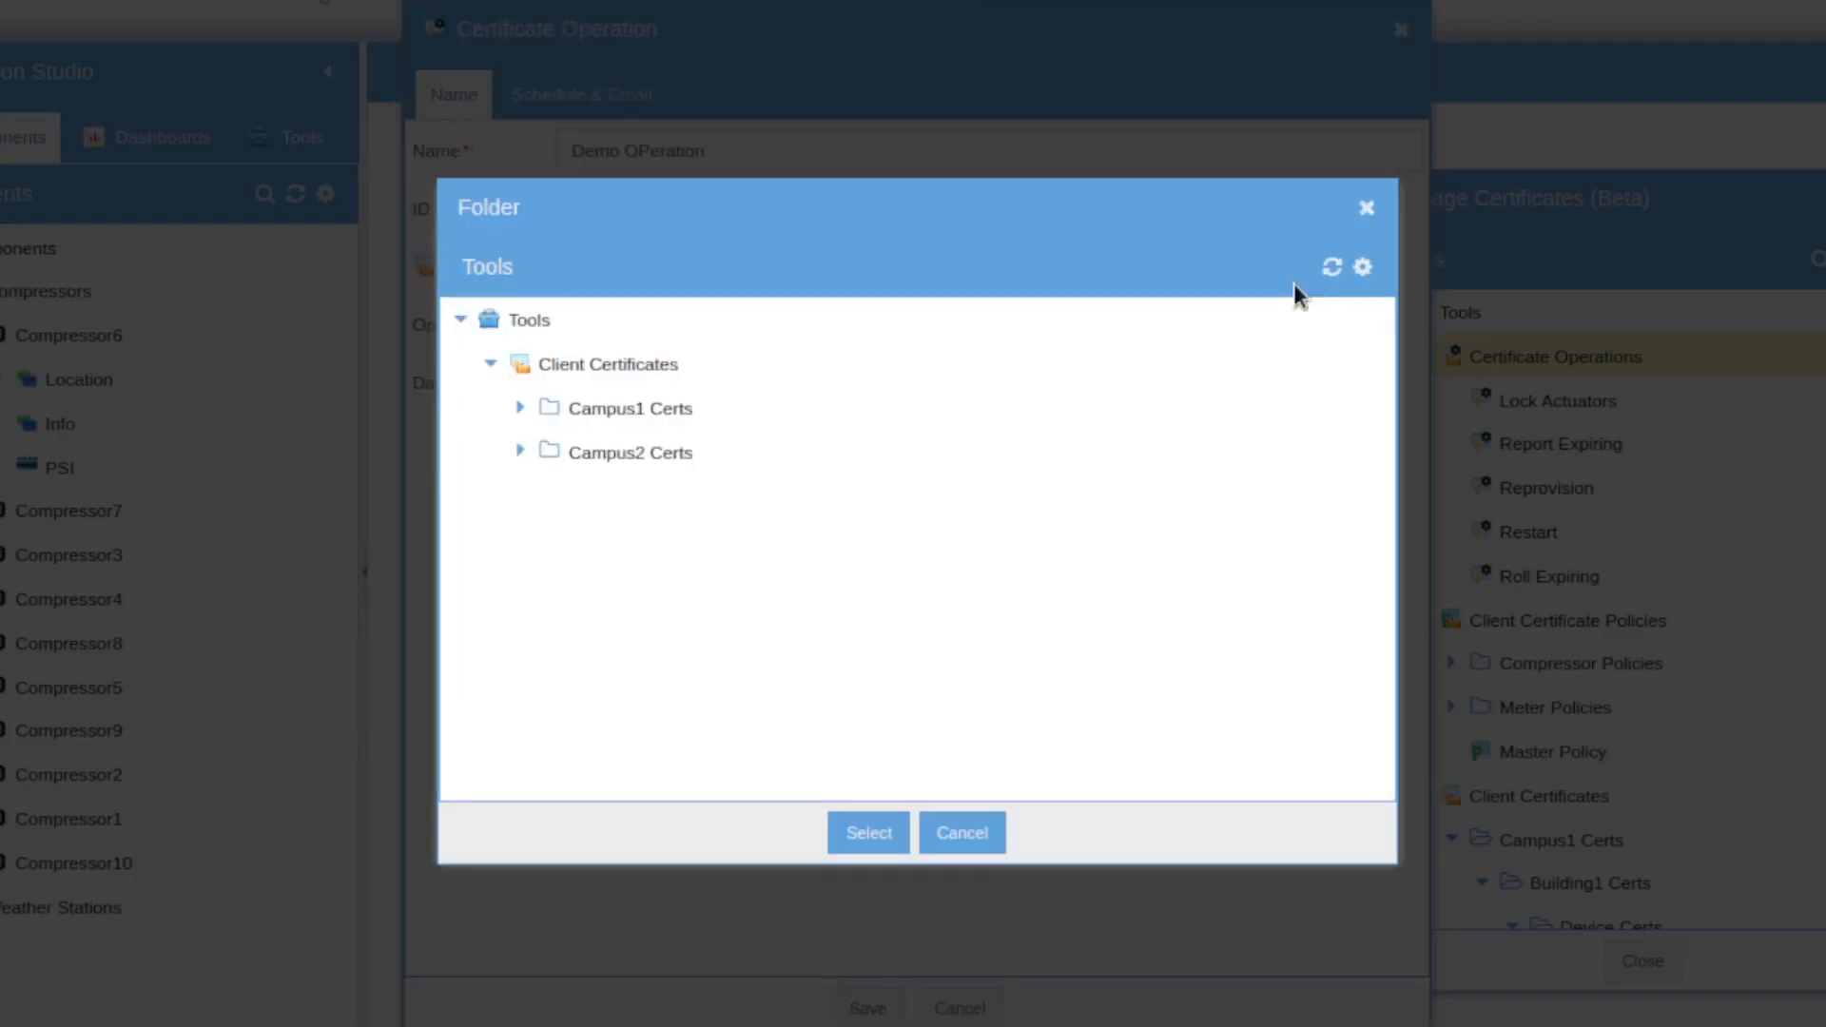
left_click(520, 453)
left_click(520, 408)
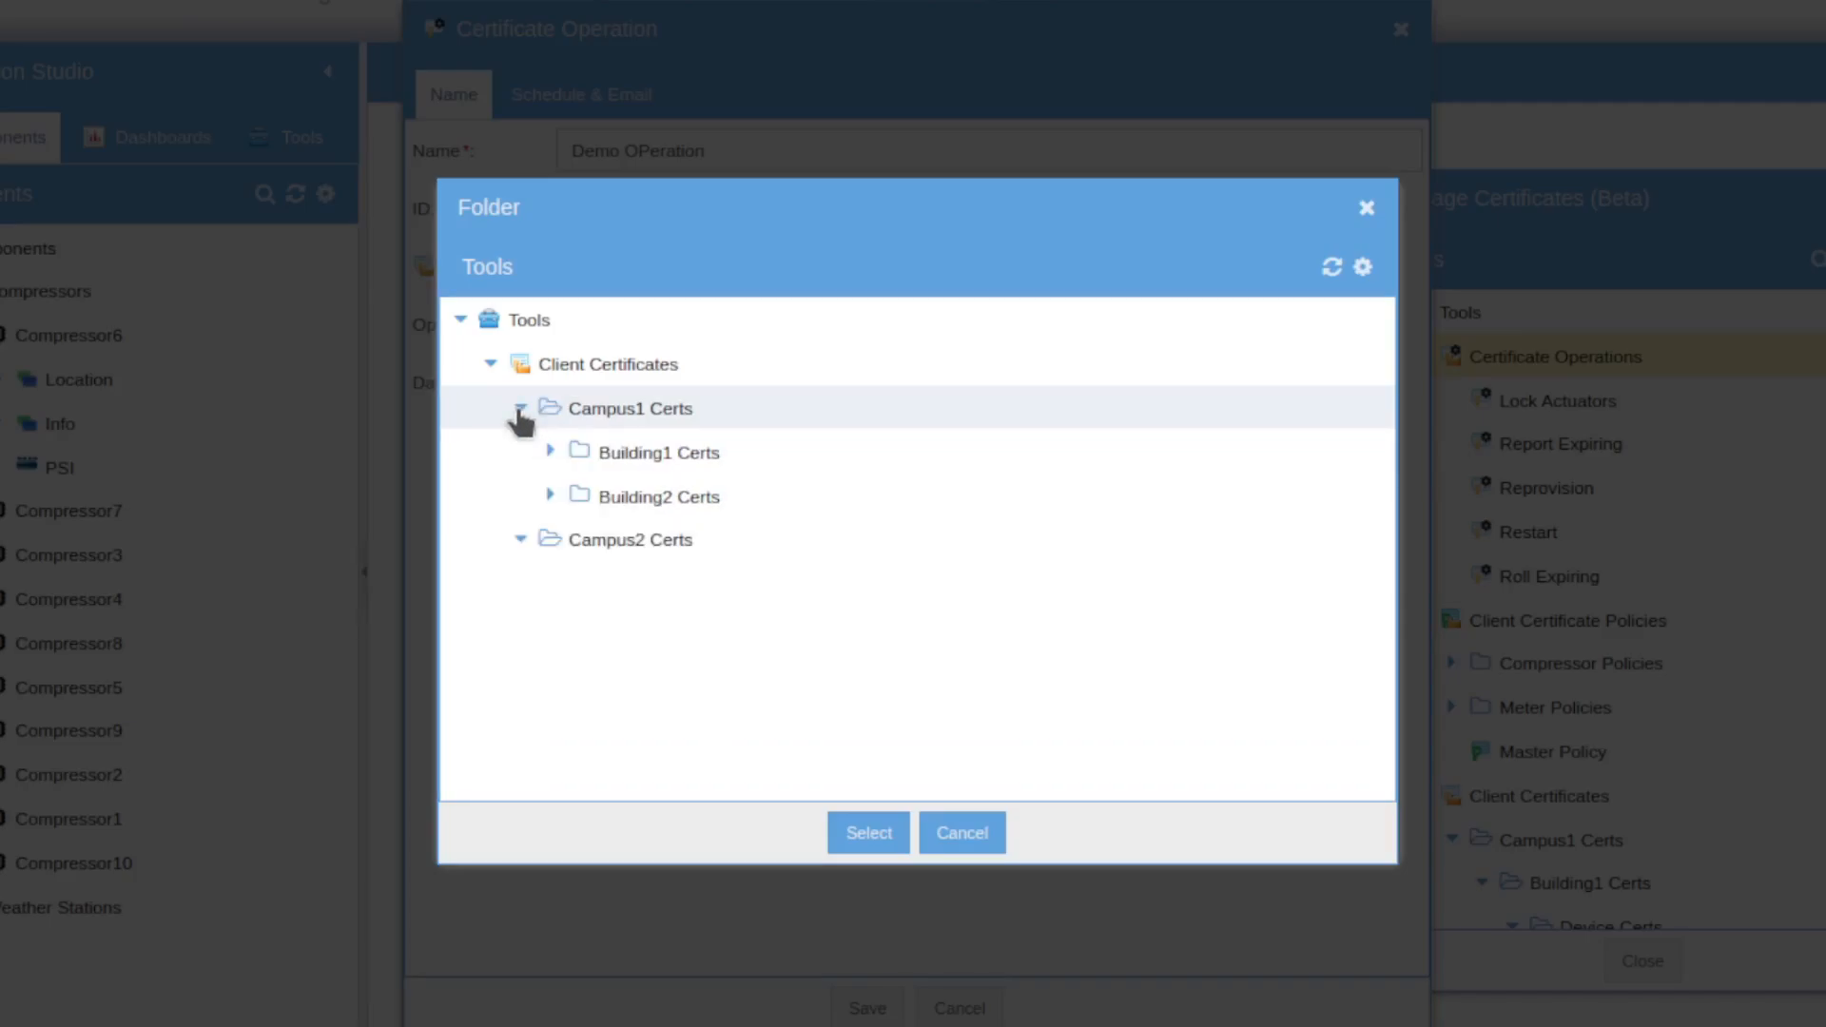
left_click(954, 833)
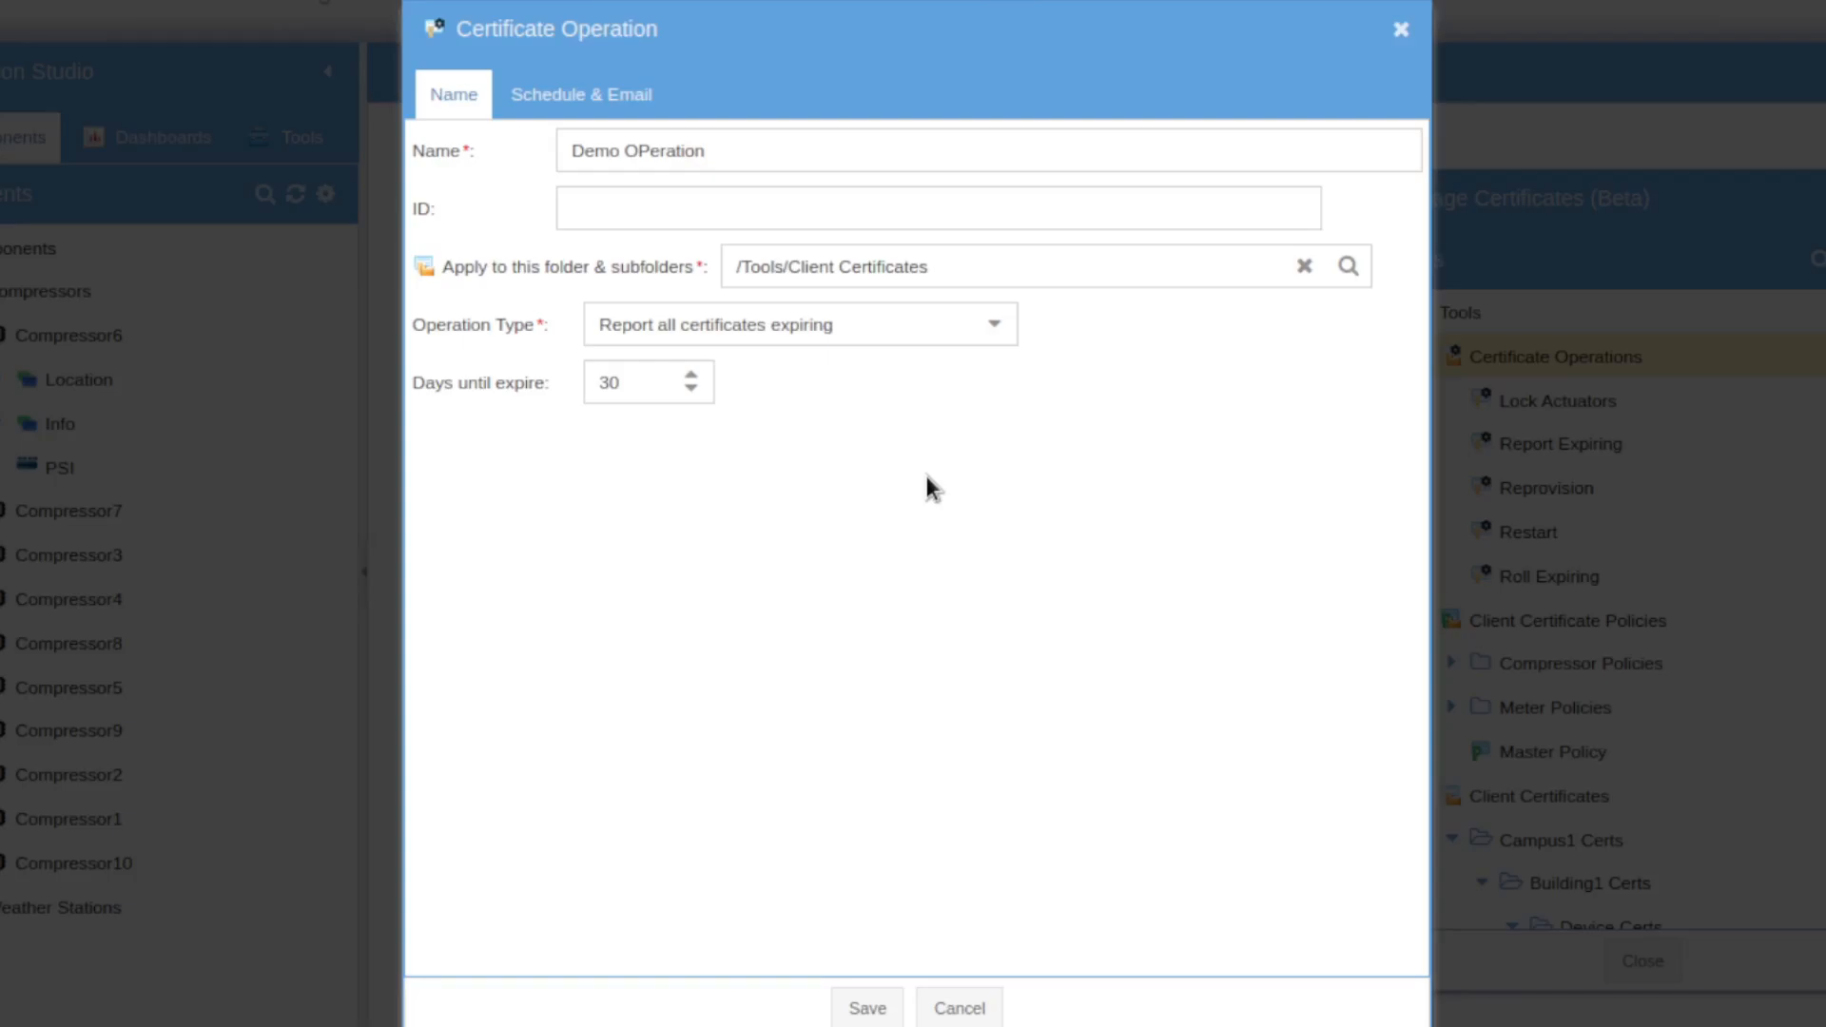
Step: Check the schedule and email settings, then try Report and Roll all certificates expiring types
left_click(599, 105)
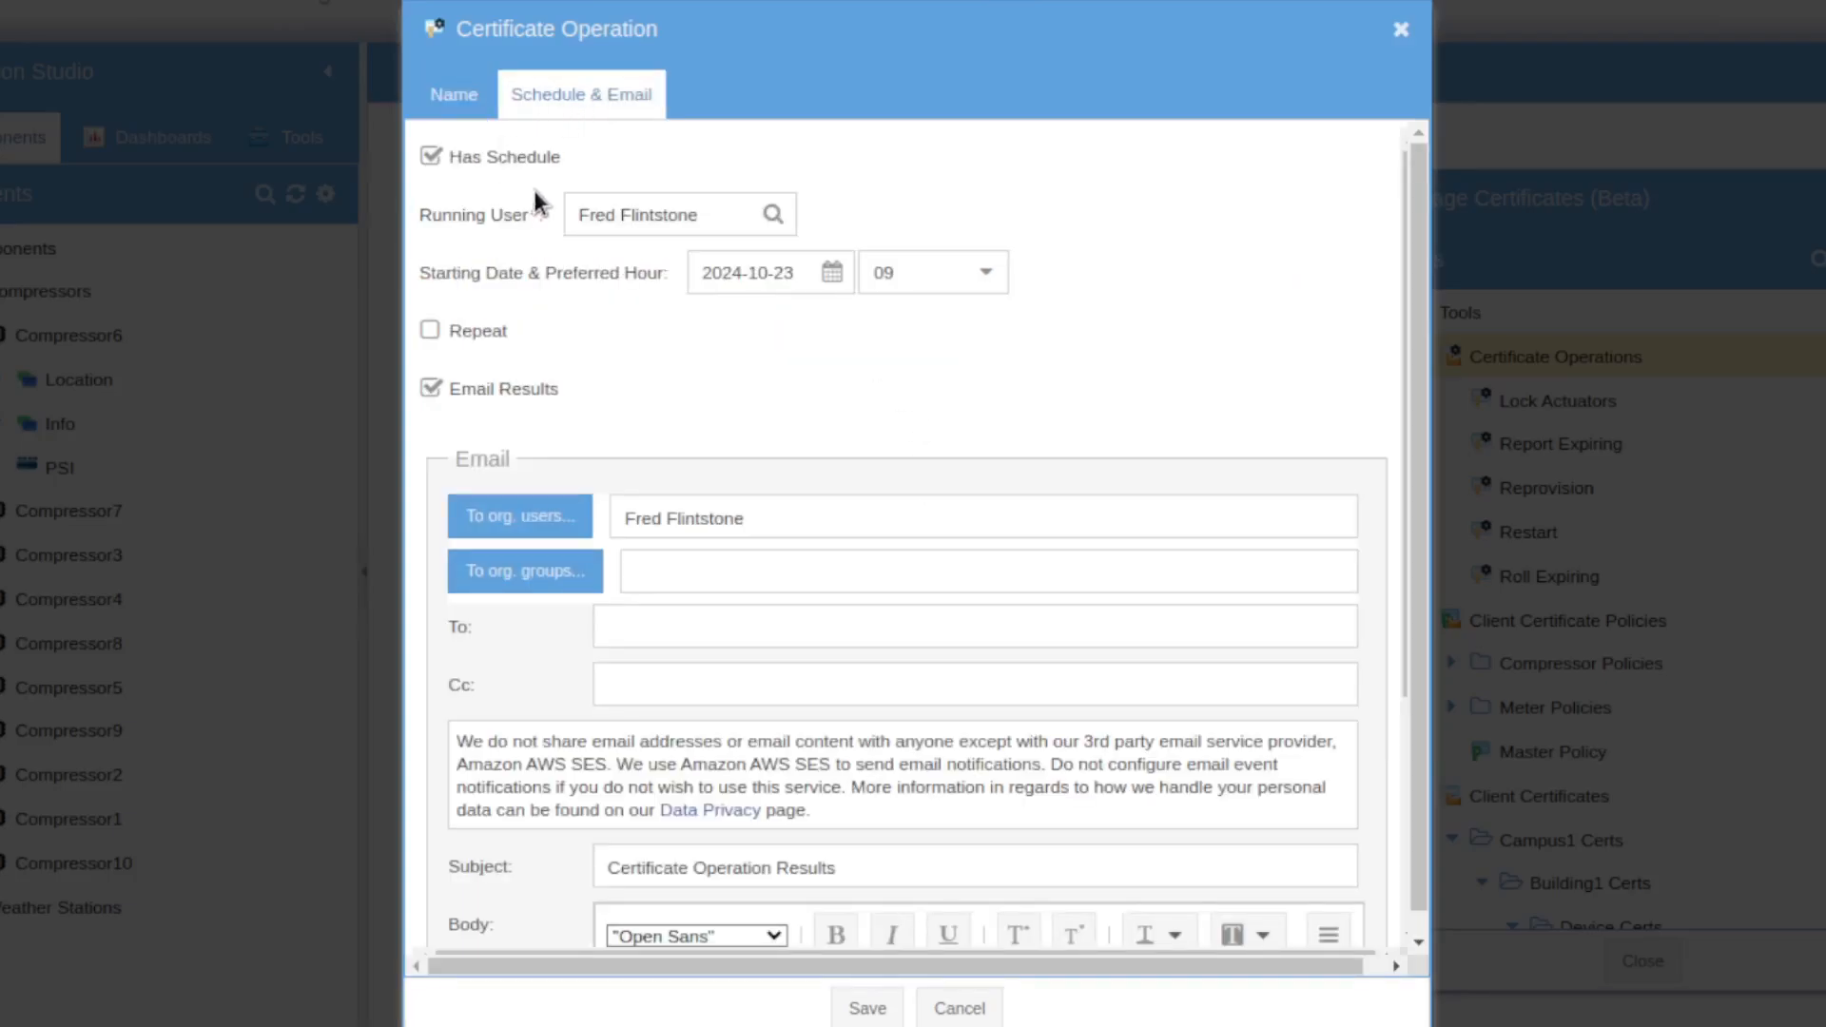
left_click(443, 95)
left_click(993, 327)
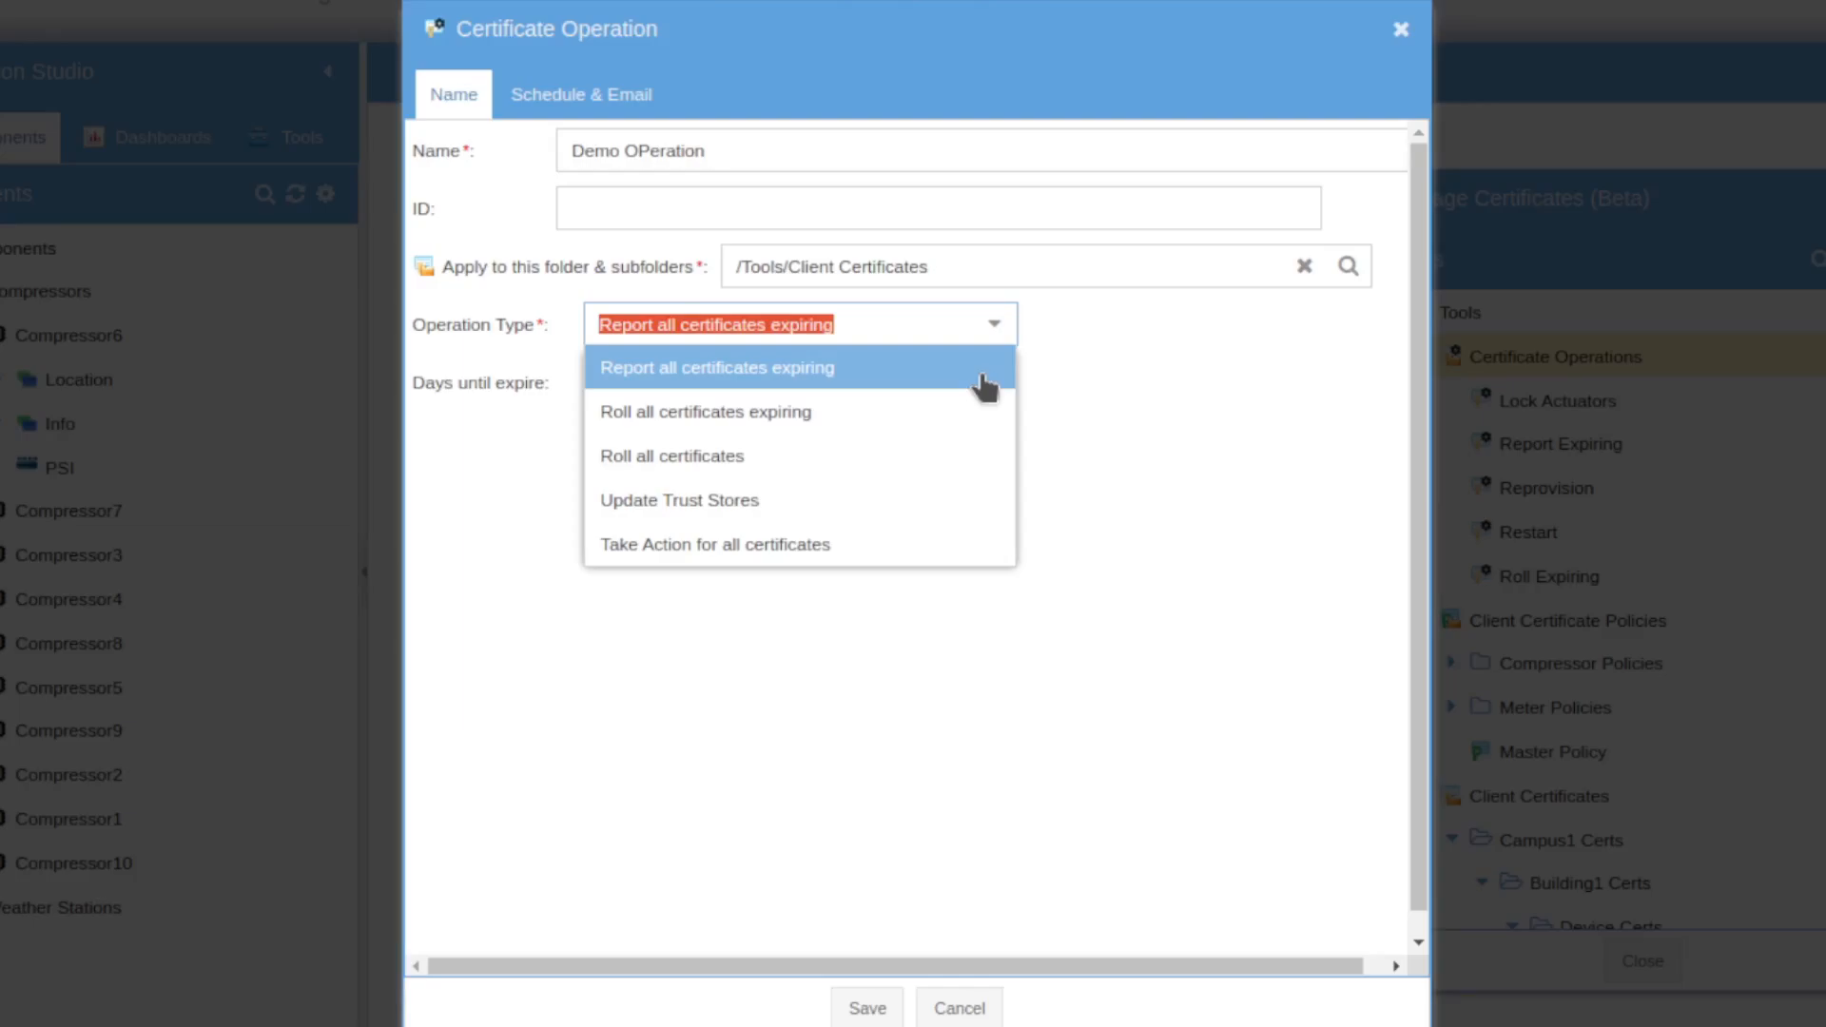
left_click(983, 375)
left_click(983, 326)
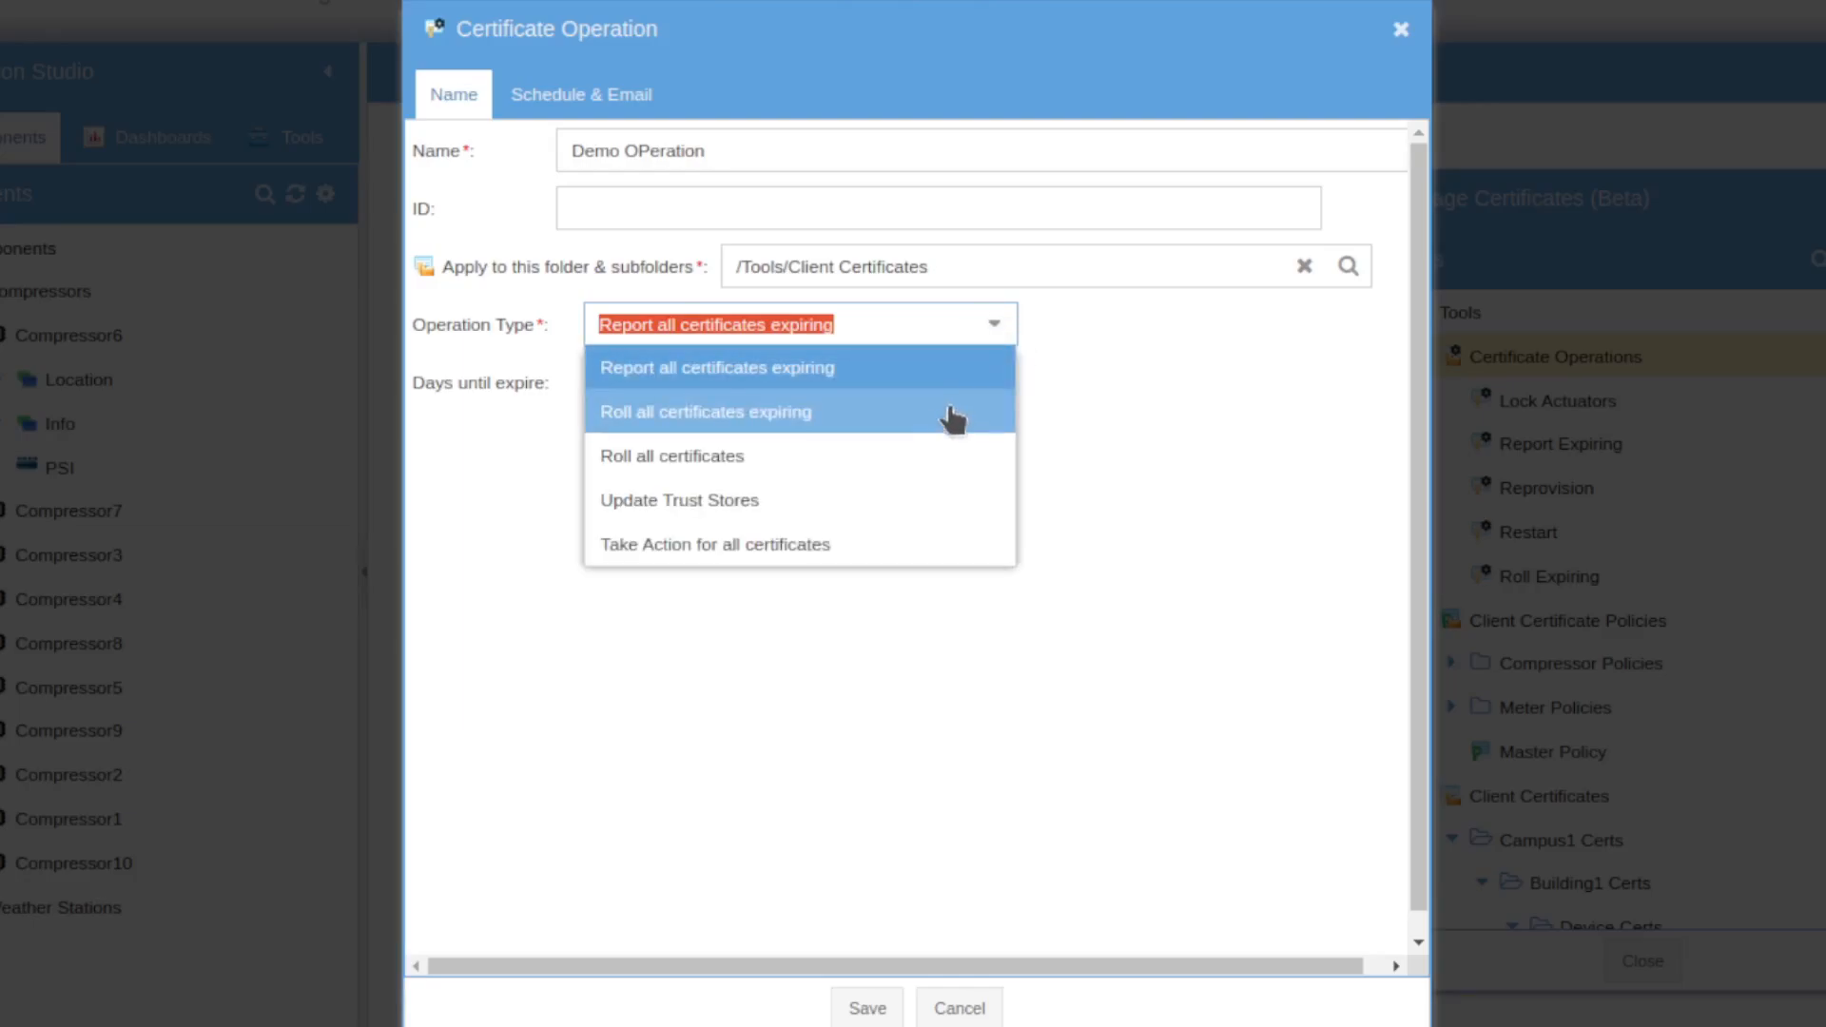
left_click(948, 415)
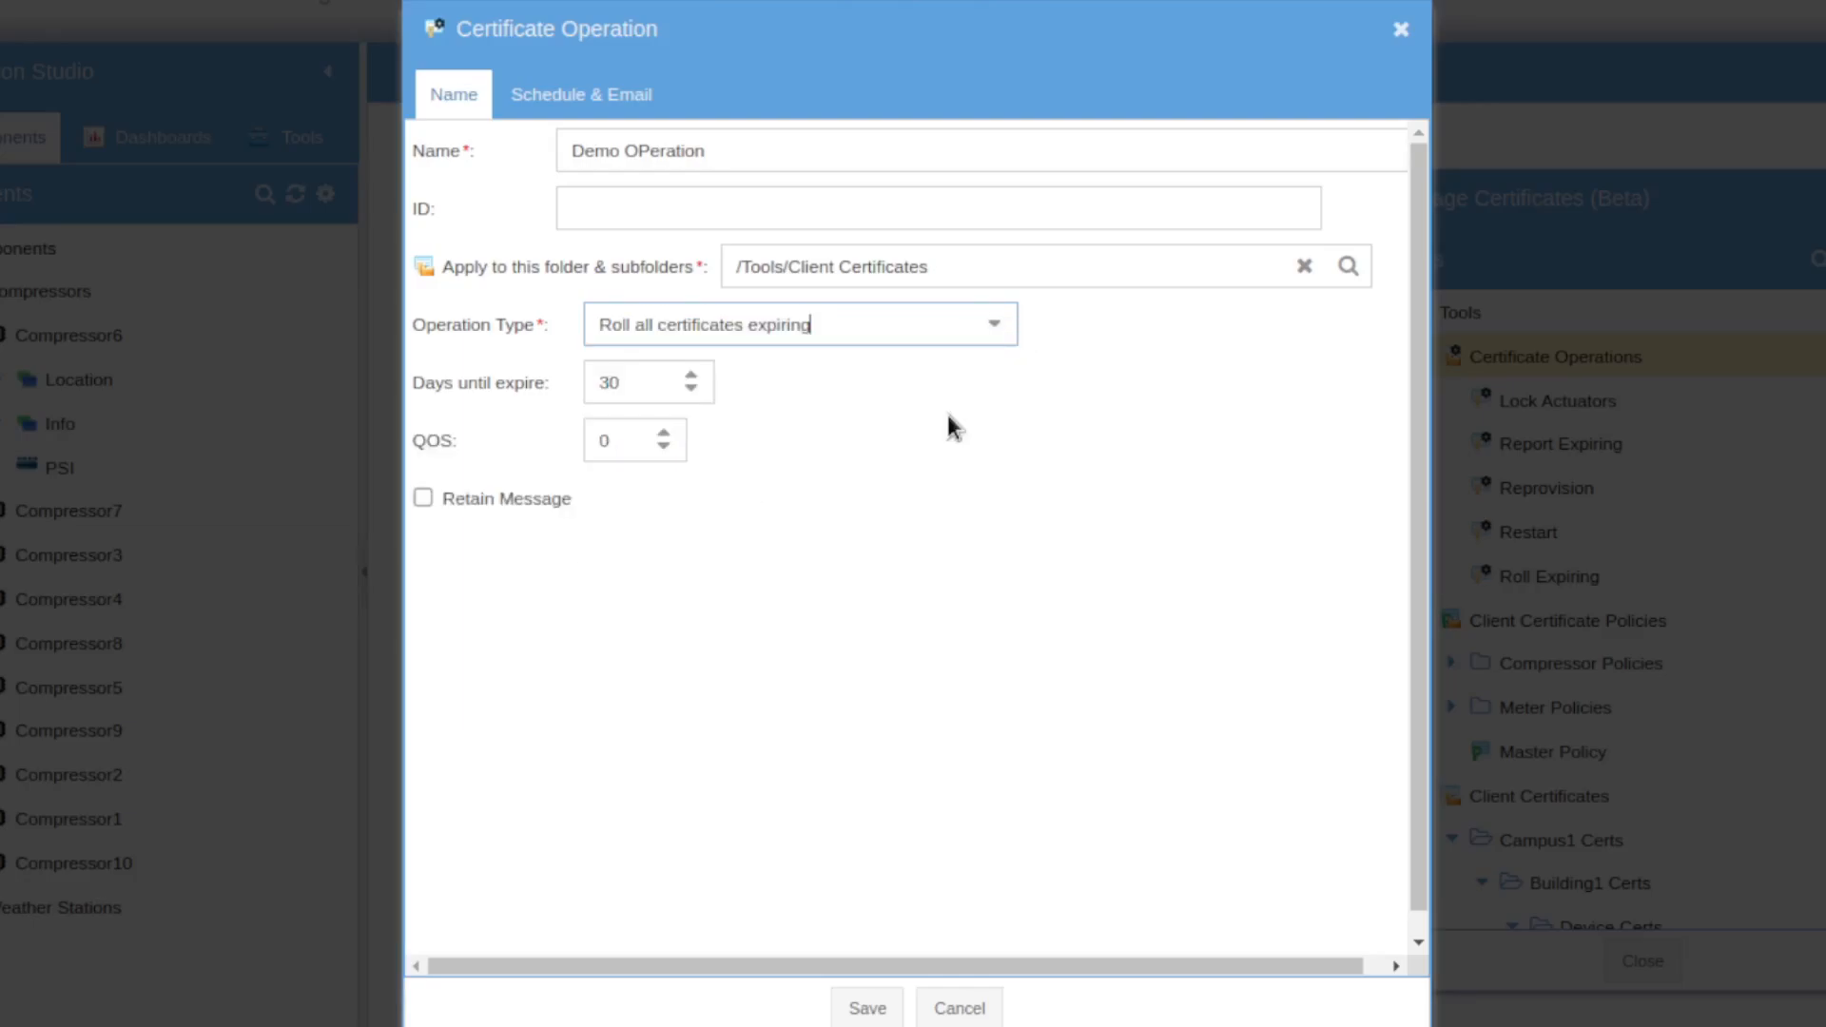
Step: Try Roll all certificates, Update Trust Stores and Take Action types, then discard and show Tools
left_click(994, 327)
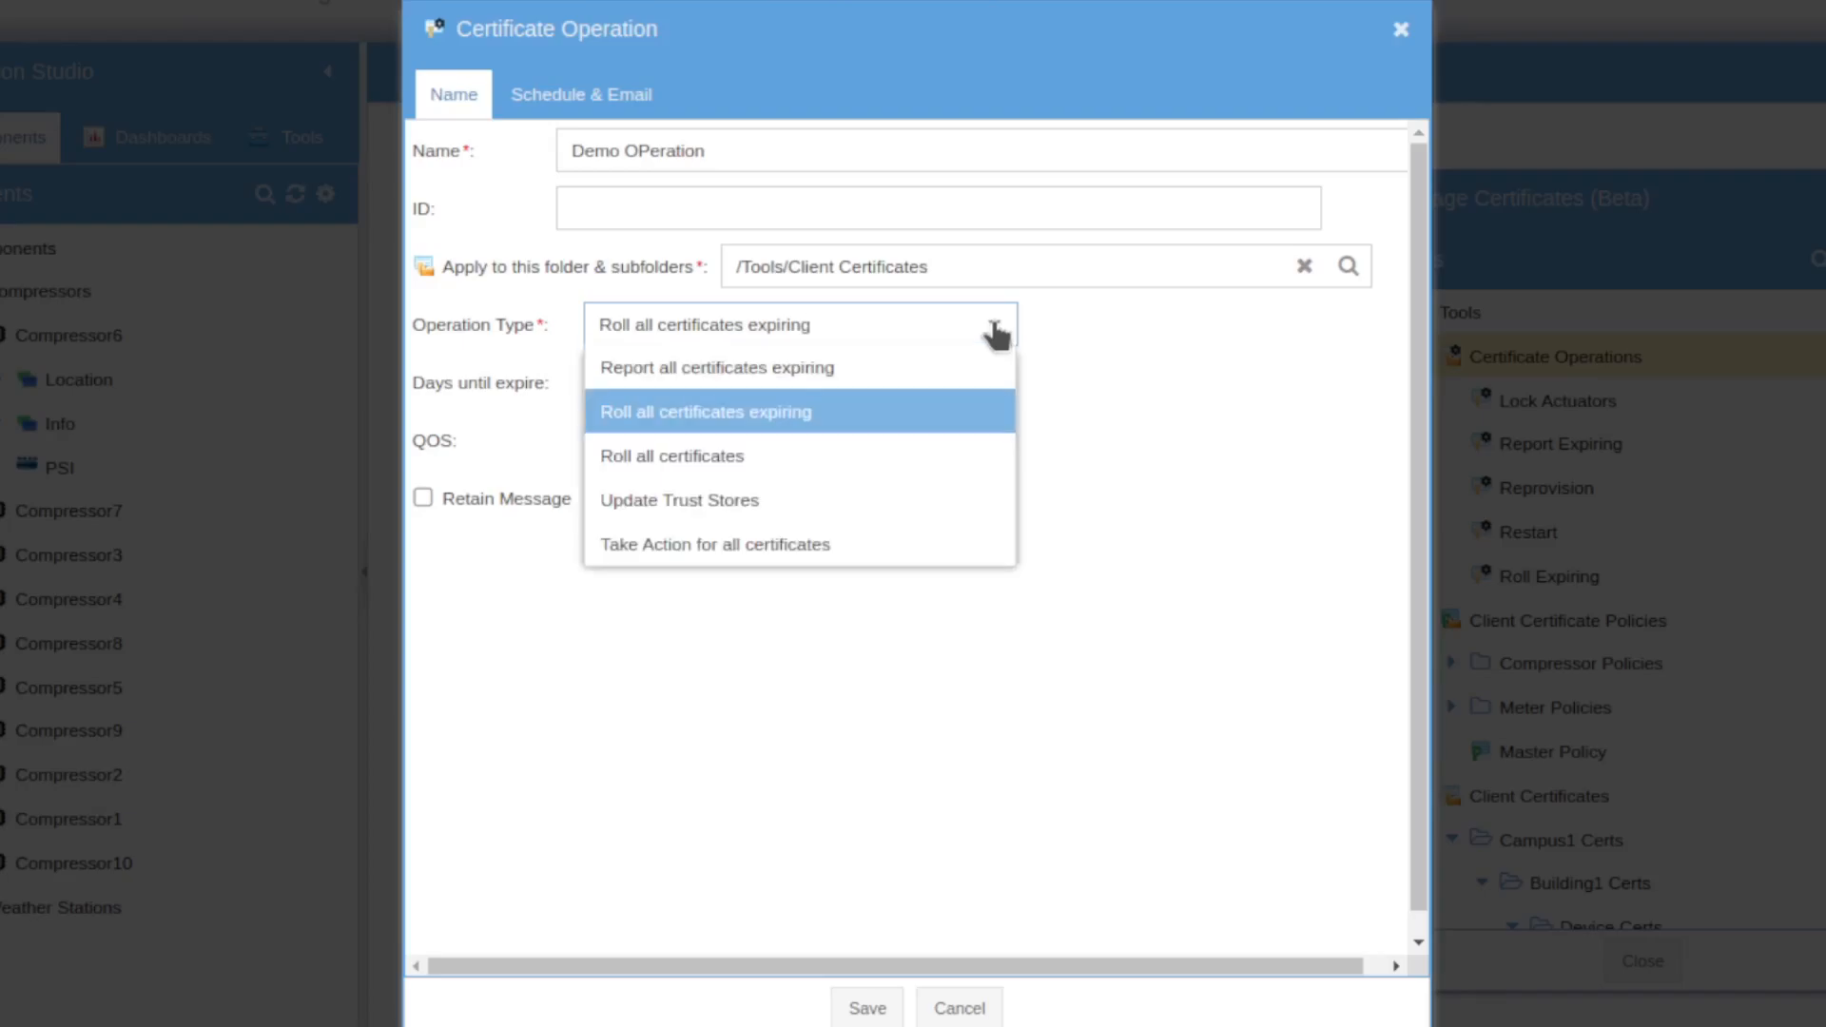
left_click(951, 470)
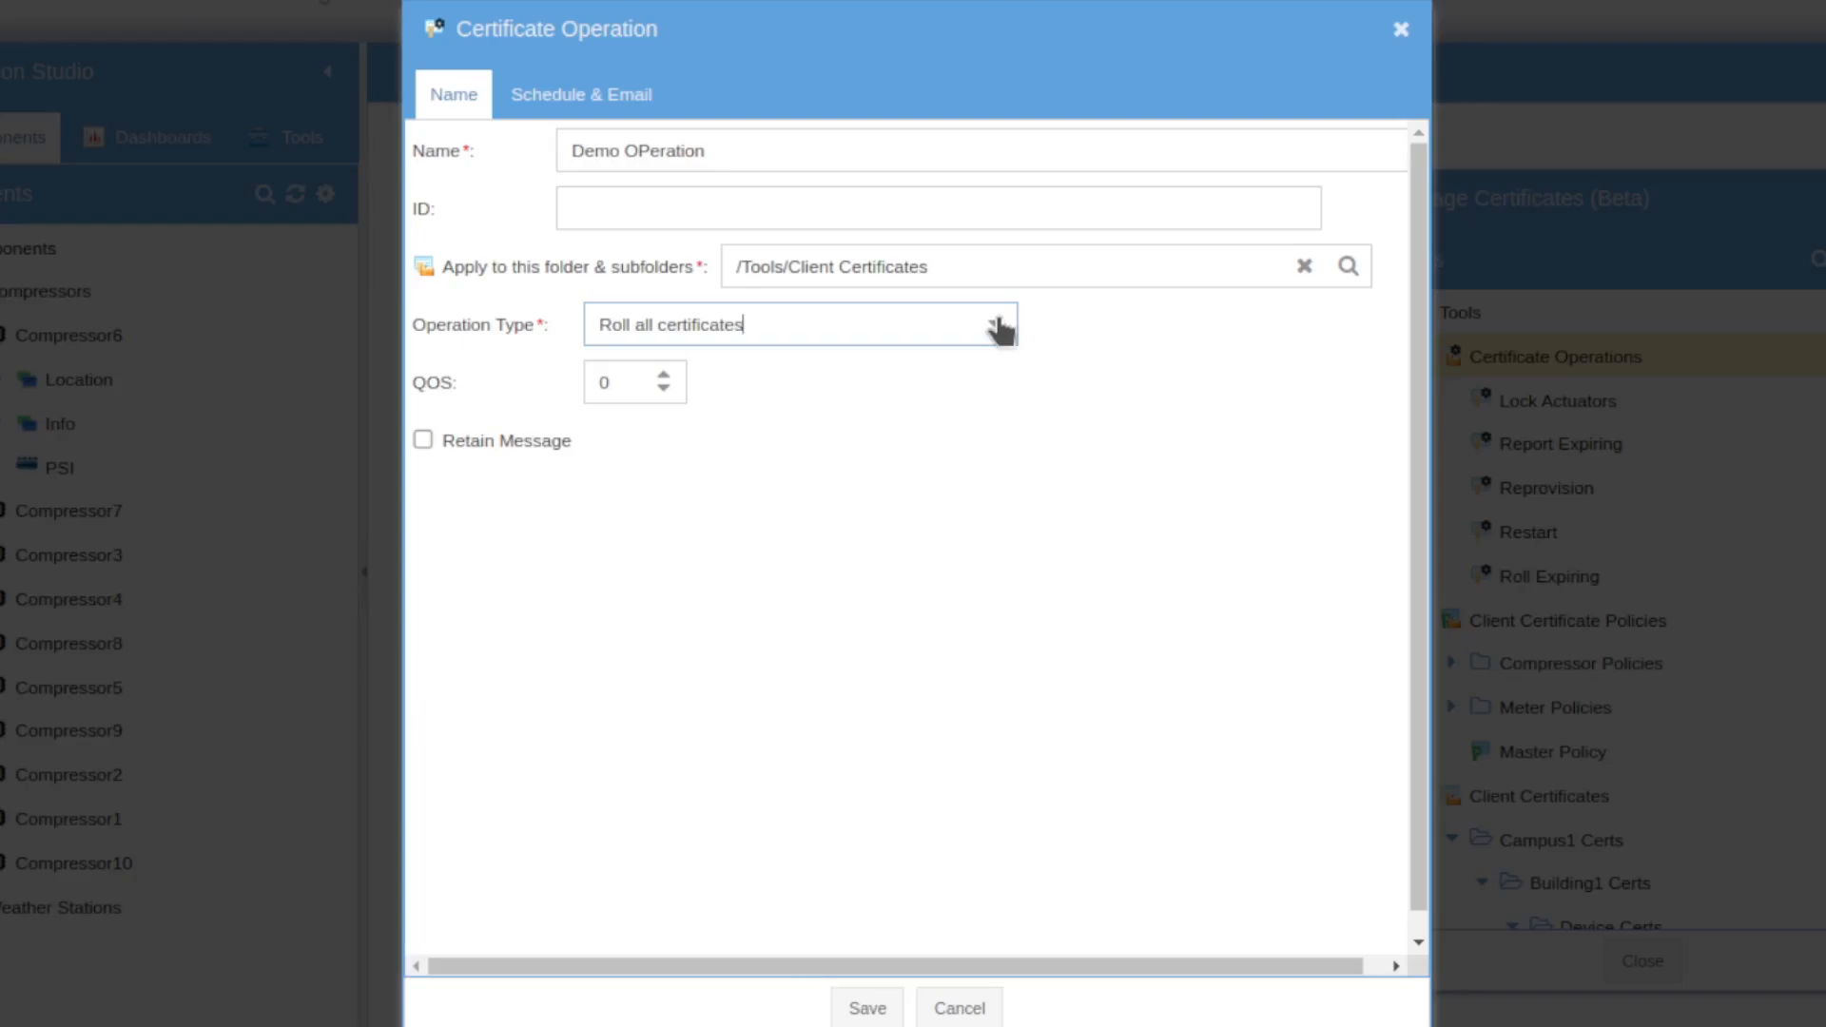
left_click(999, 328)
left_click(961, 500)
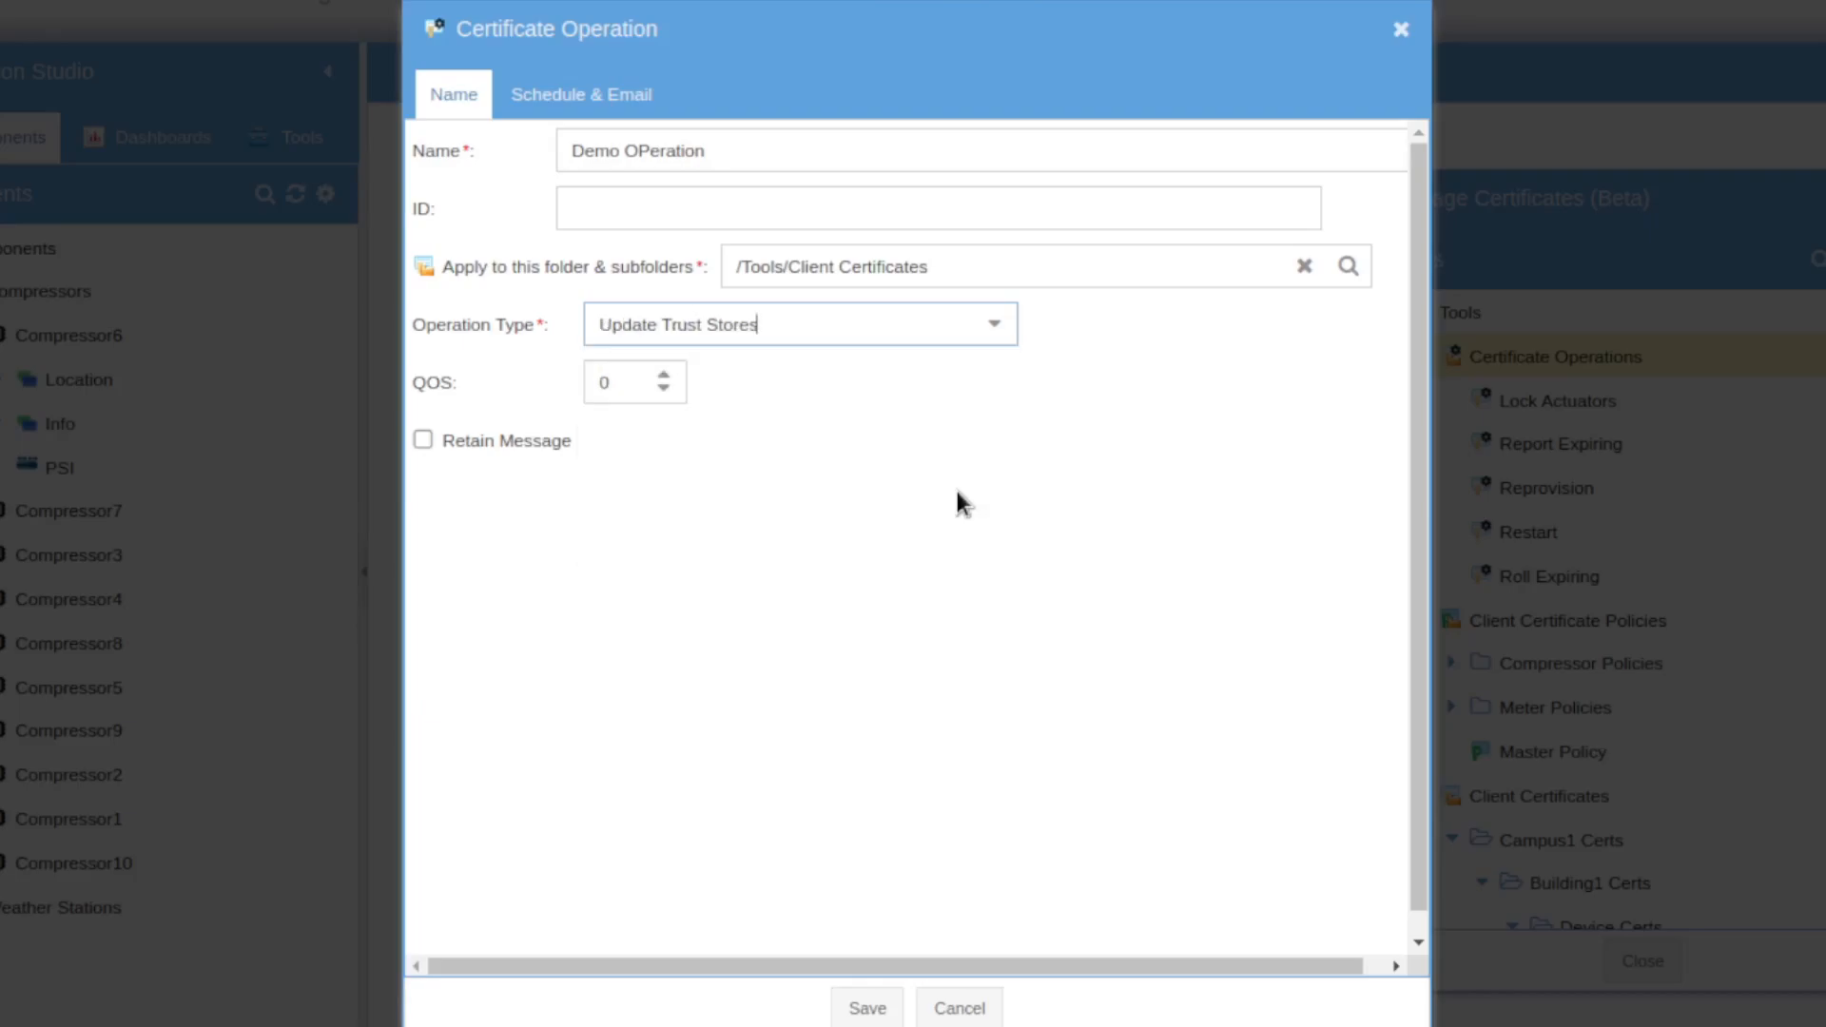
left_click(984, 352)
left_click(927, 535)
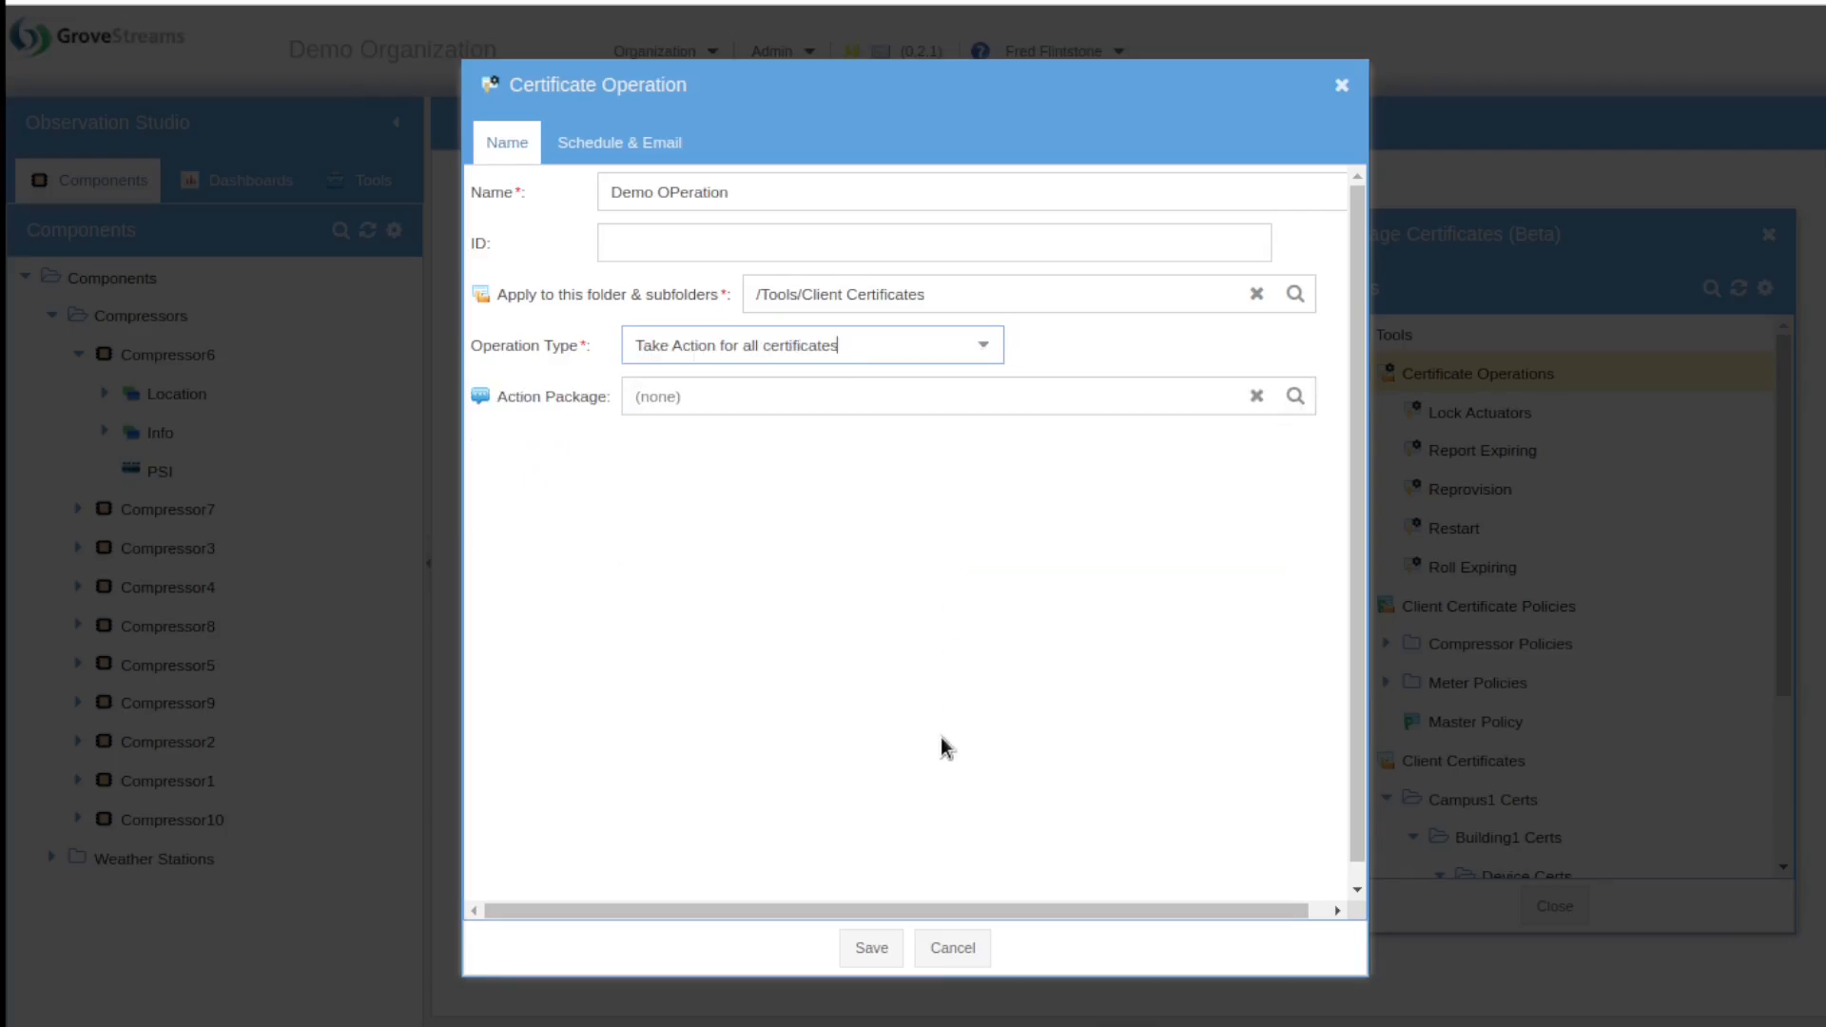
left_click(959, 949)
left_click(366, 180)
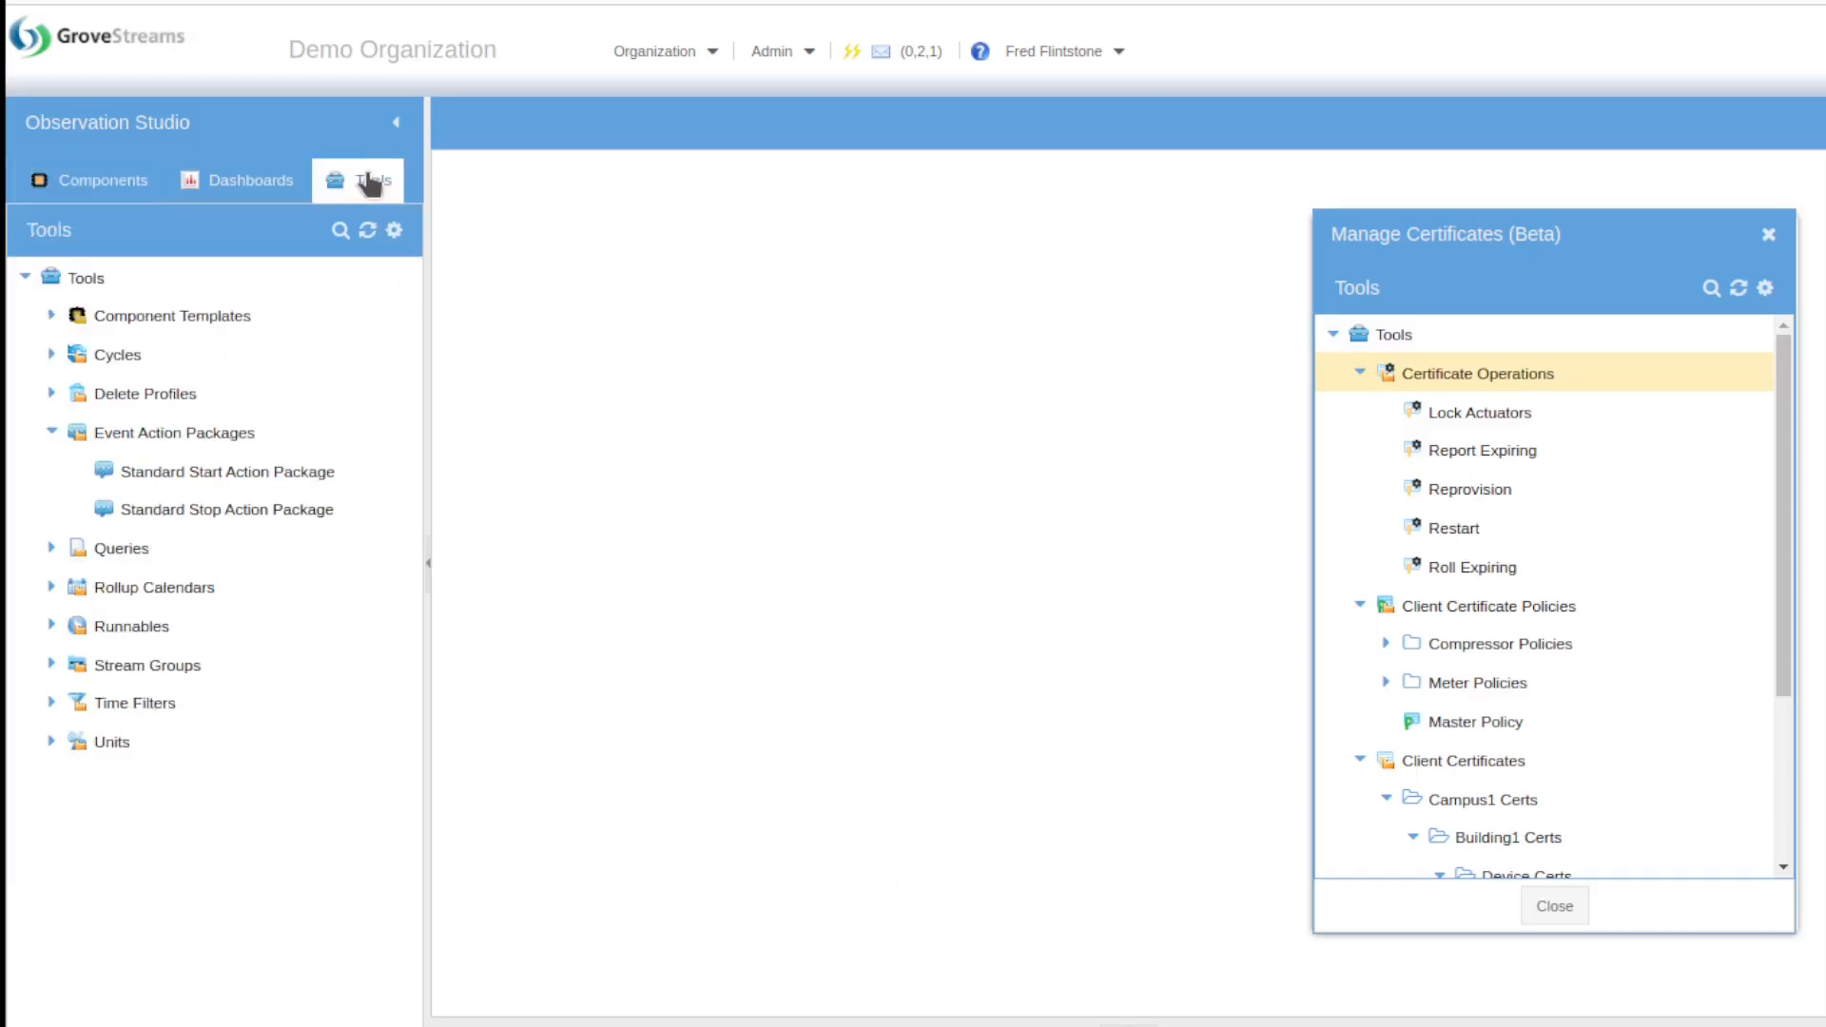
Step: Create a new event action package and add an MQTT Publish delivery action to it
left_click(255, 436)
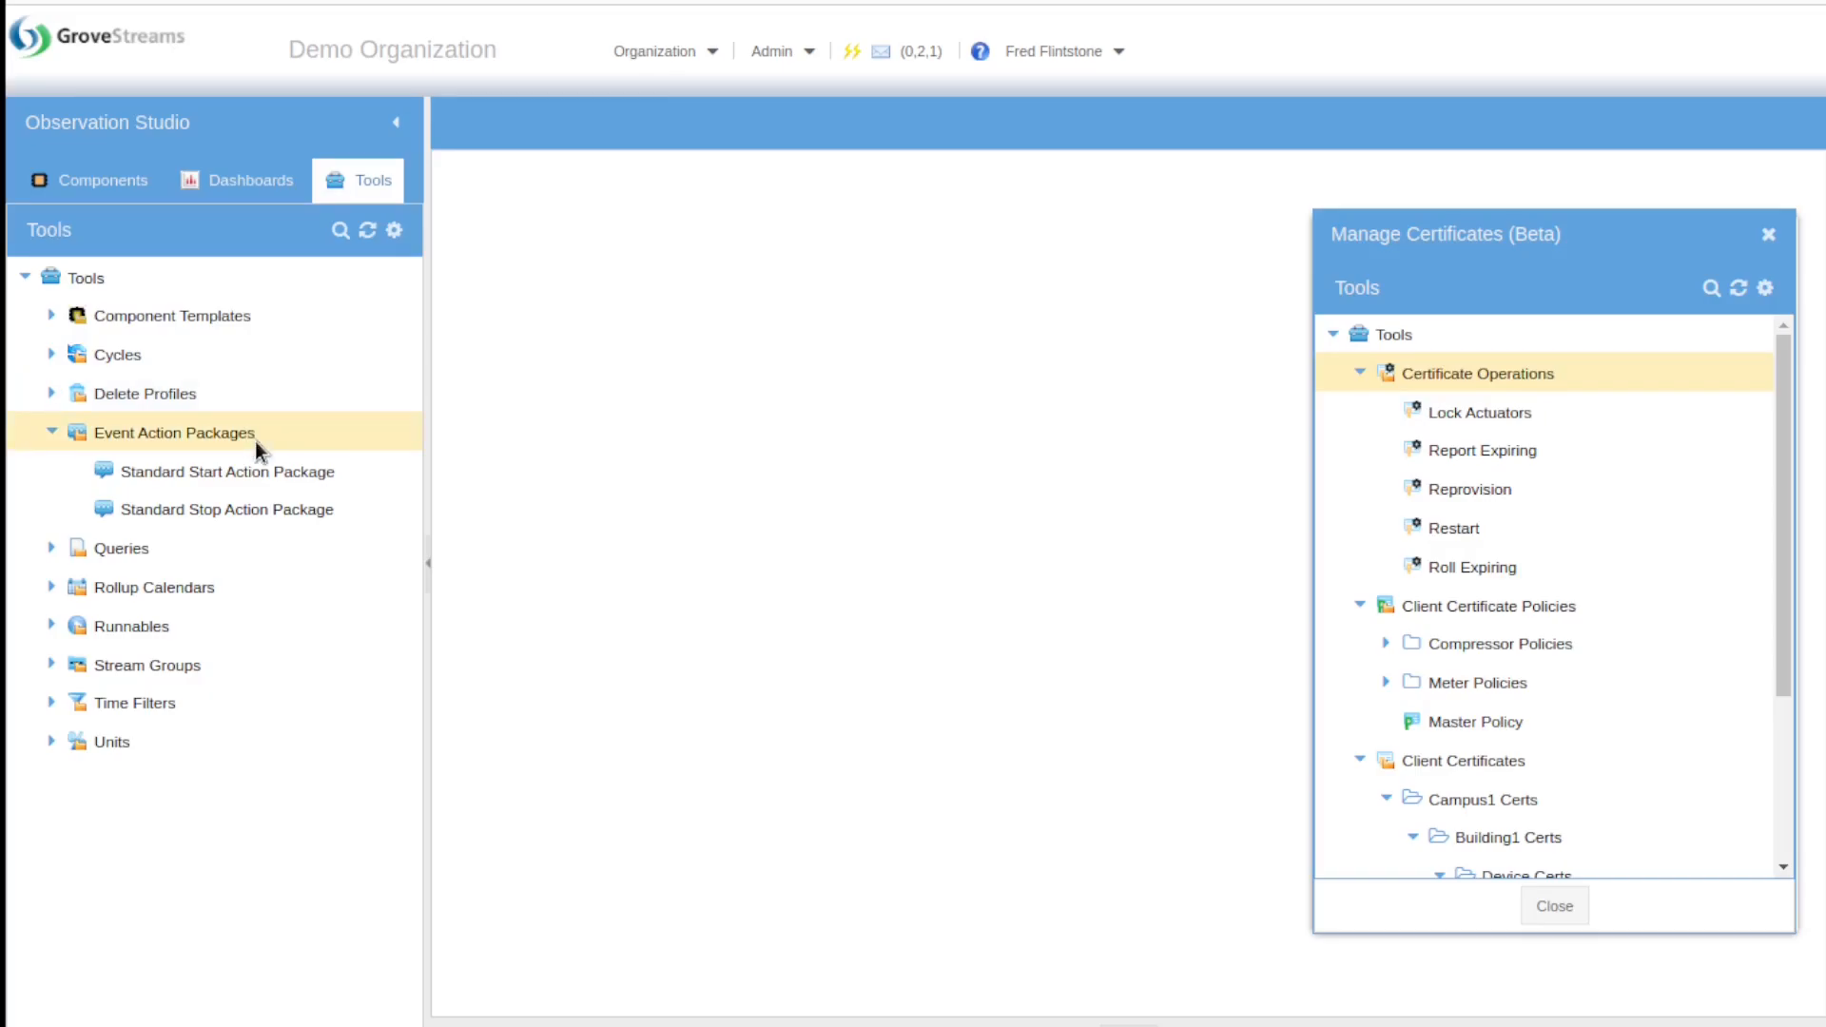
right_click(255, 442)
mouse_move(326, 463)
left_click(504, 509)
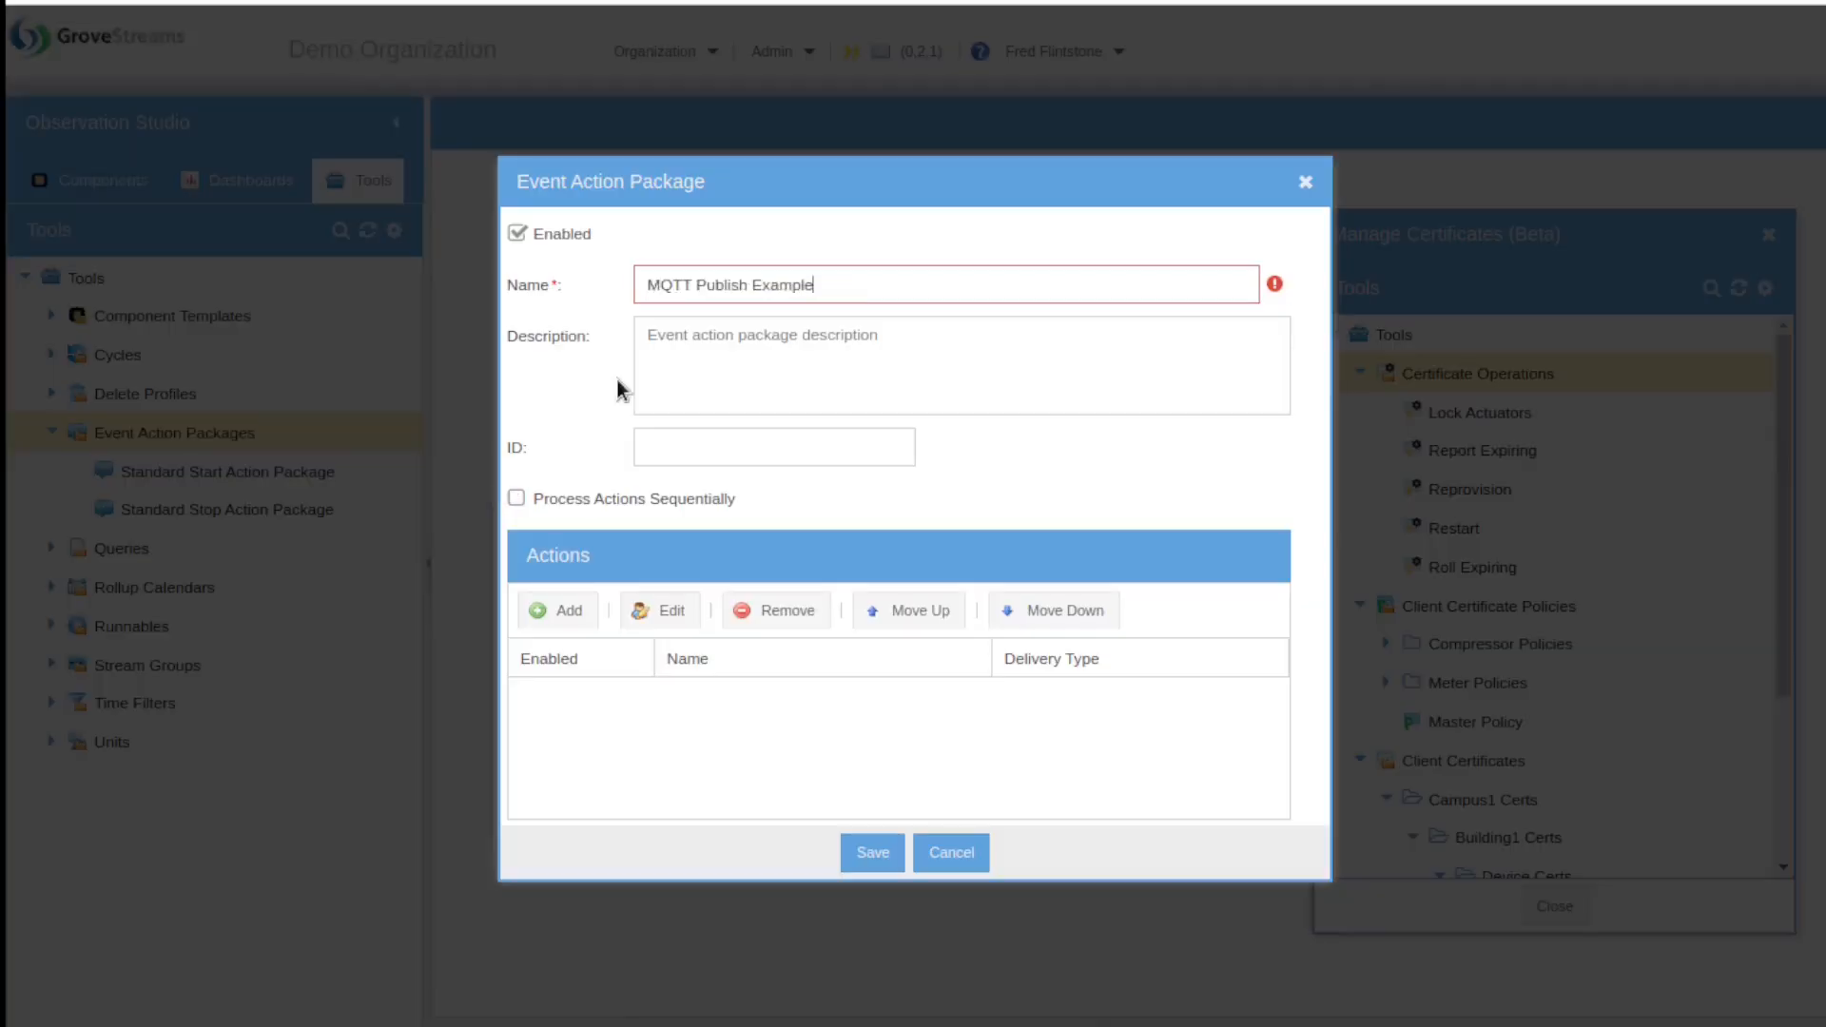
left_click(569, 613)
left_click(1100, 506)
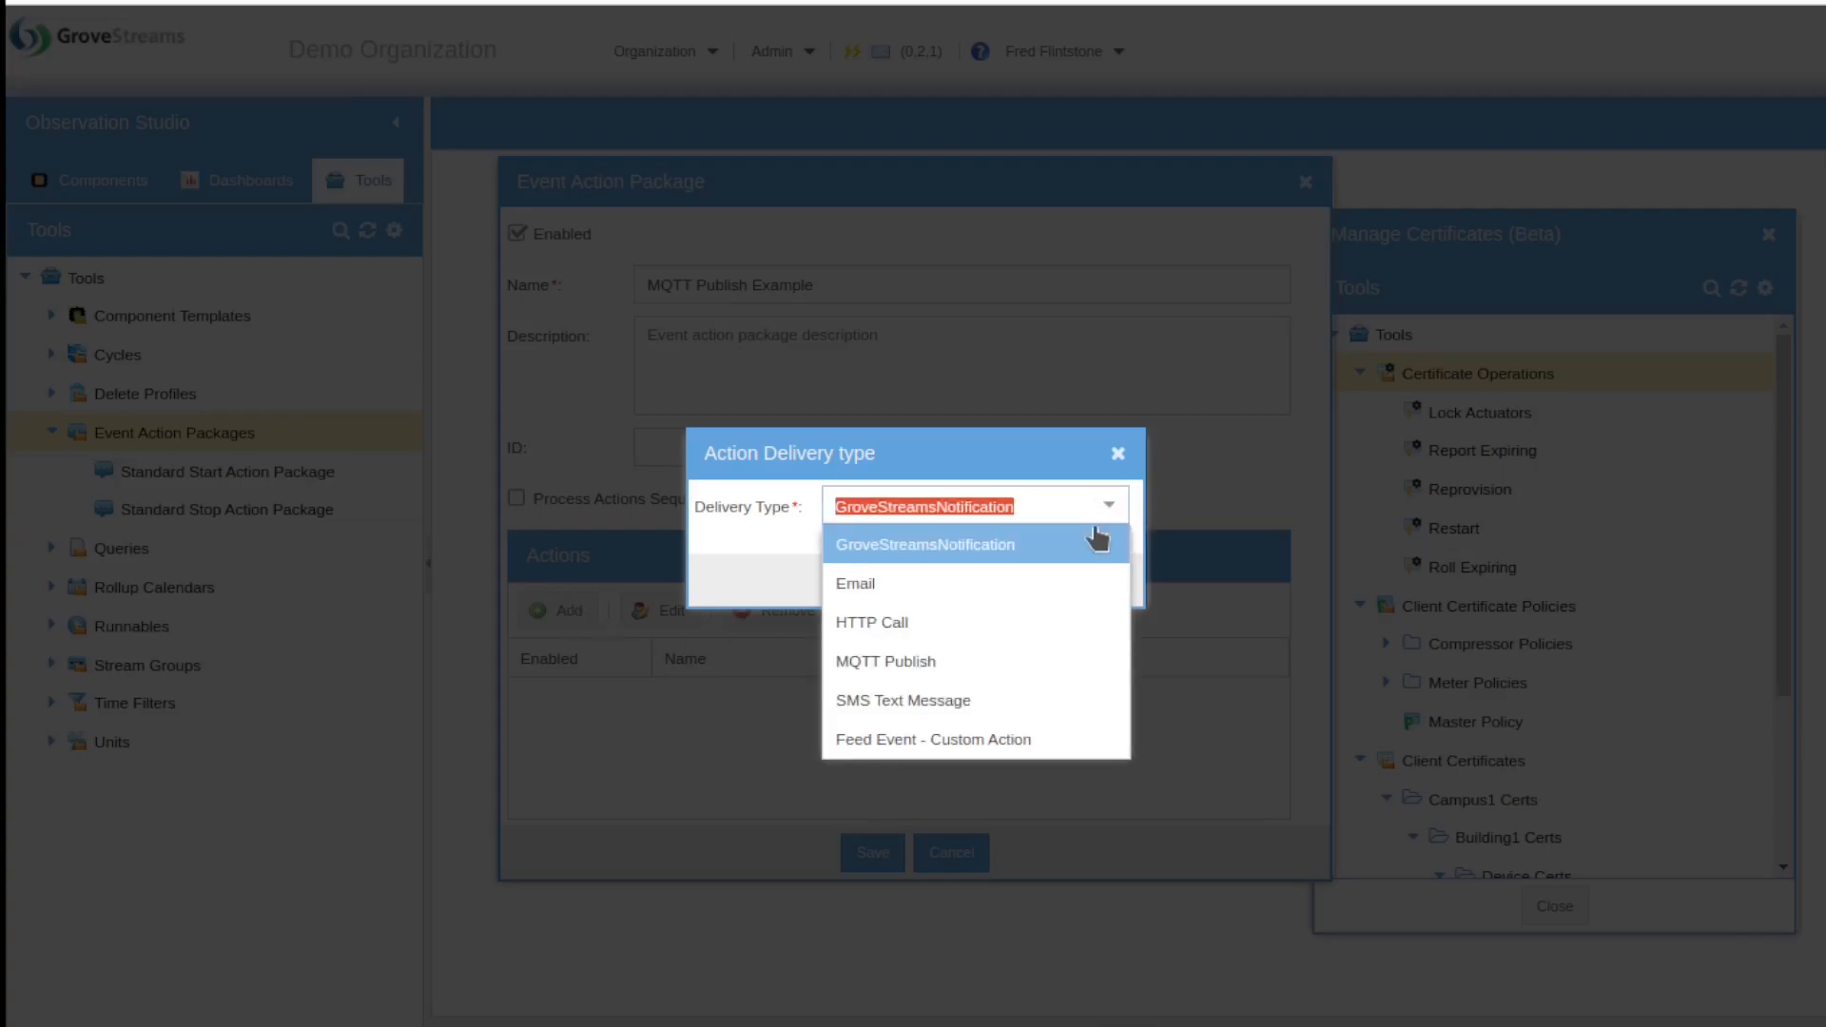
left_click(1077, 661)
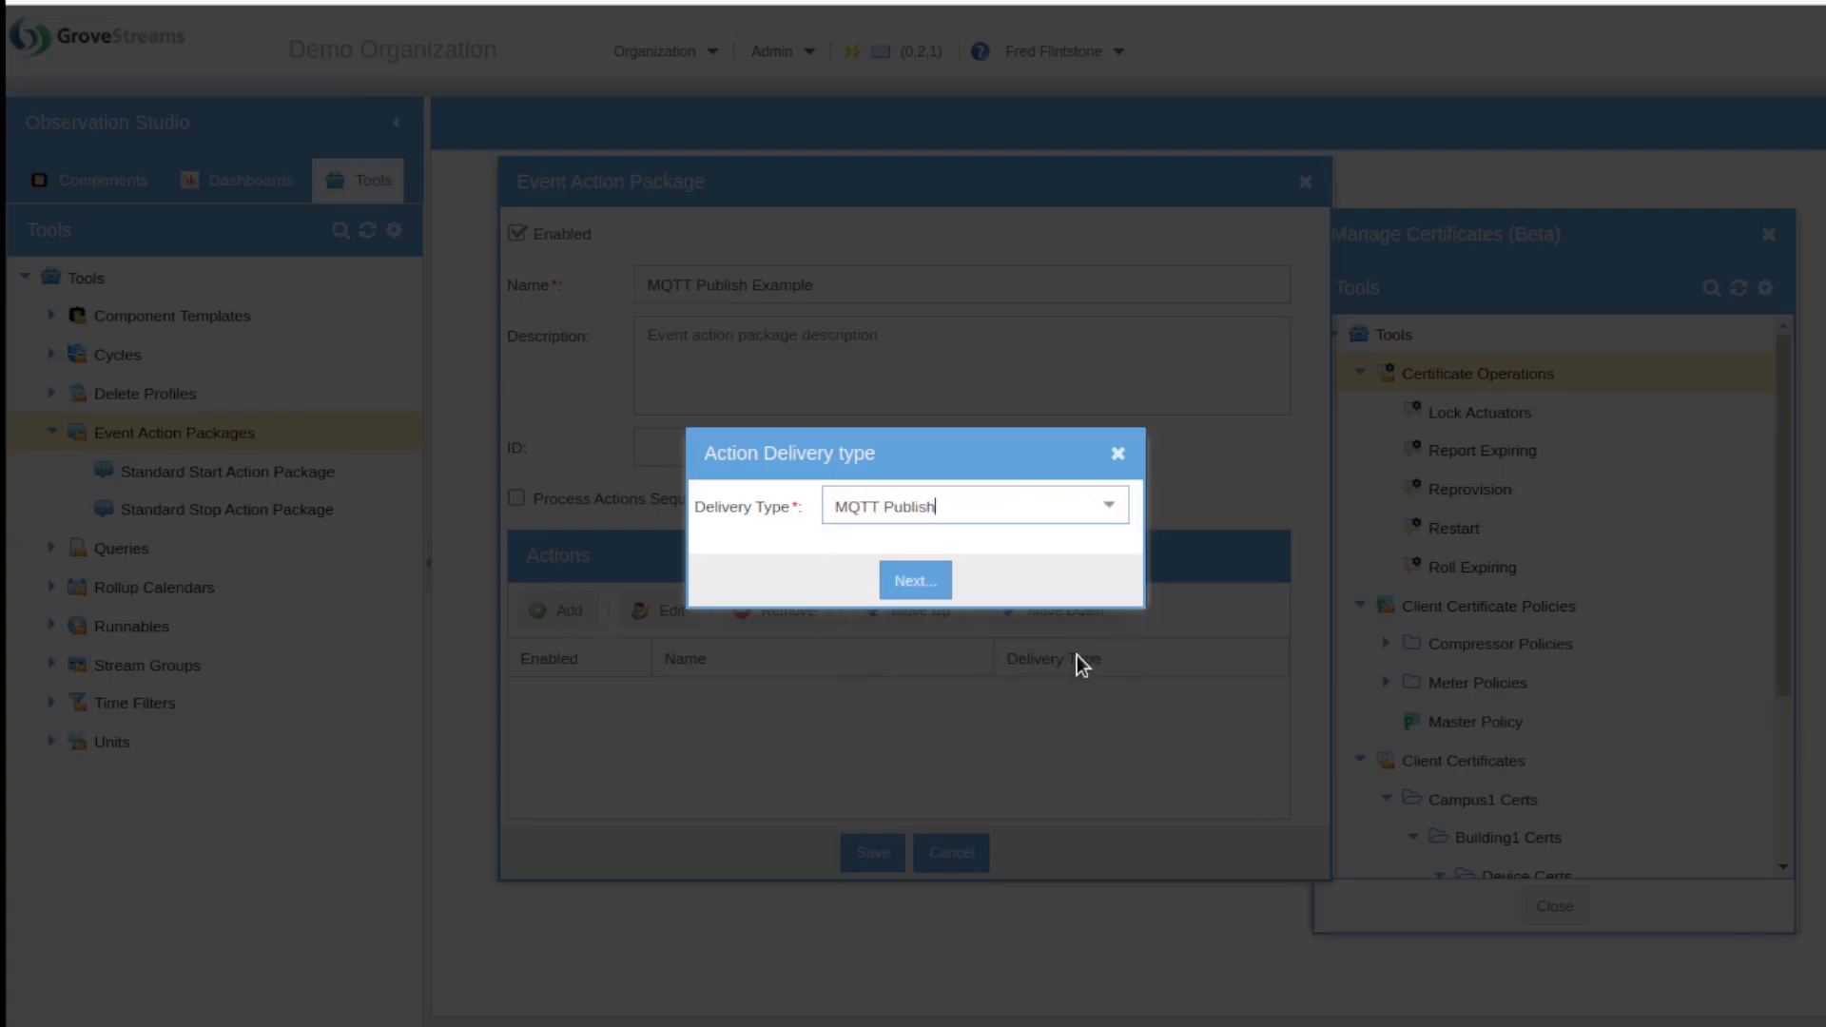
left_click(948, 588)
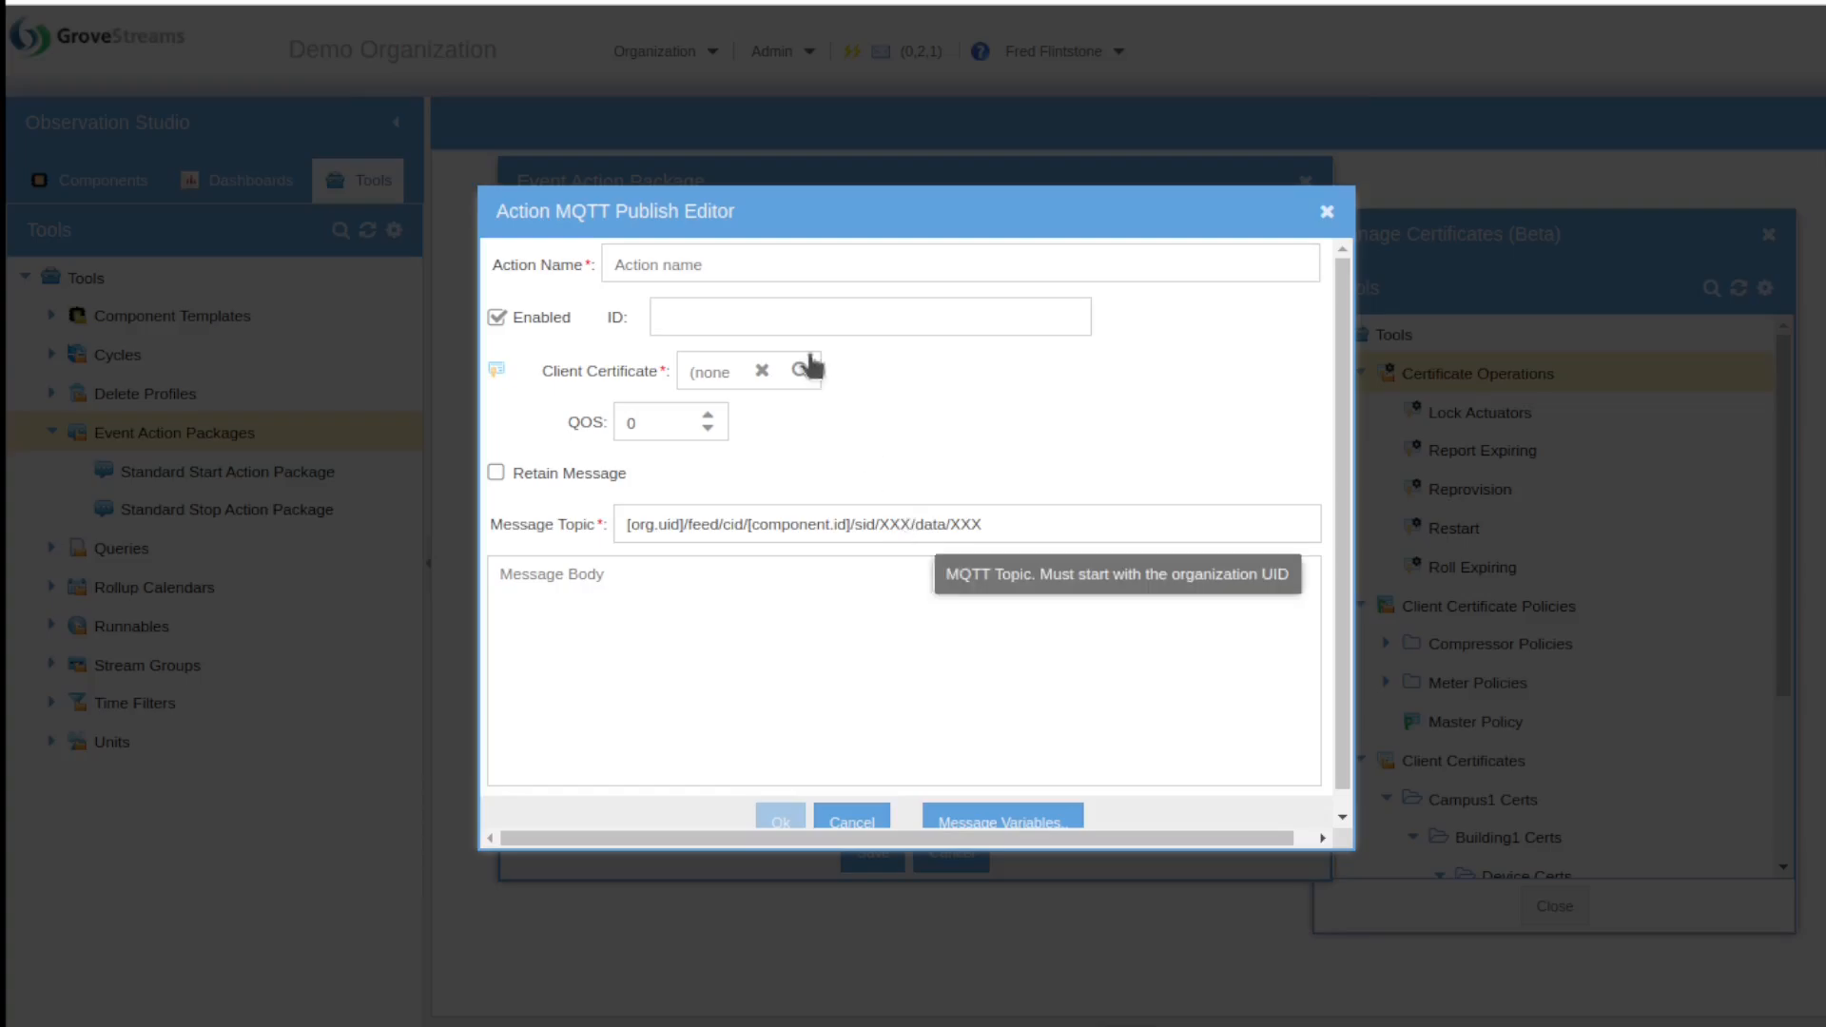
Step: Name the action Close Valve, publish a close state to [org.uid]/state/cid/[component.id]/close, and save the package
left_click(778, 265)
type("Close Valve")
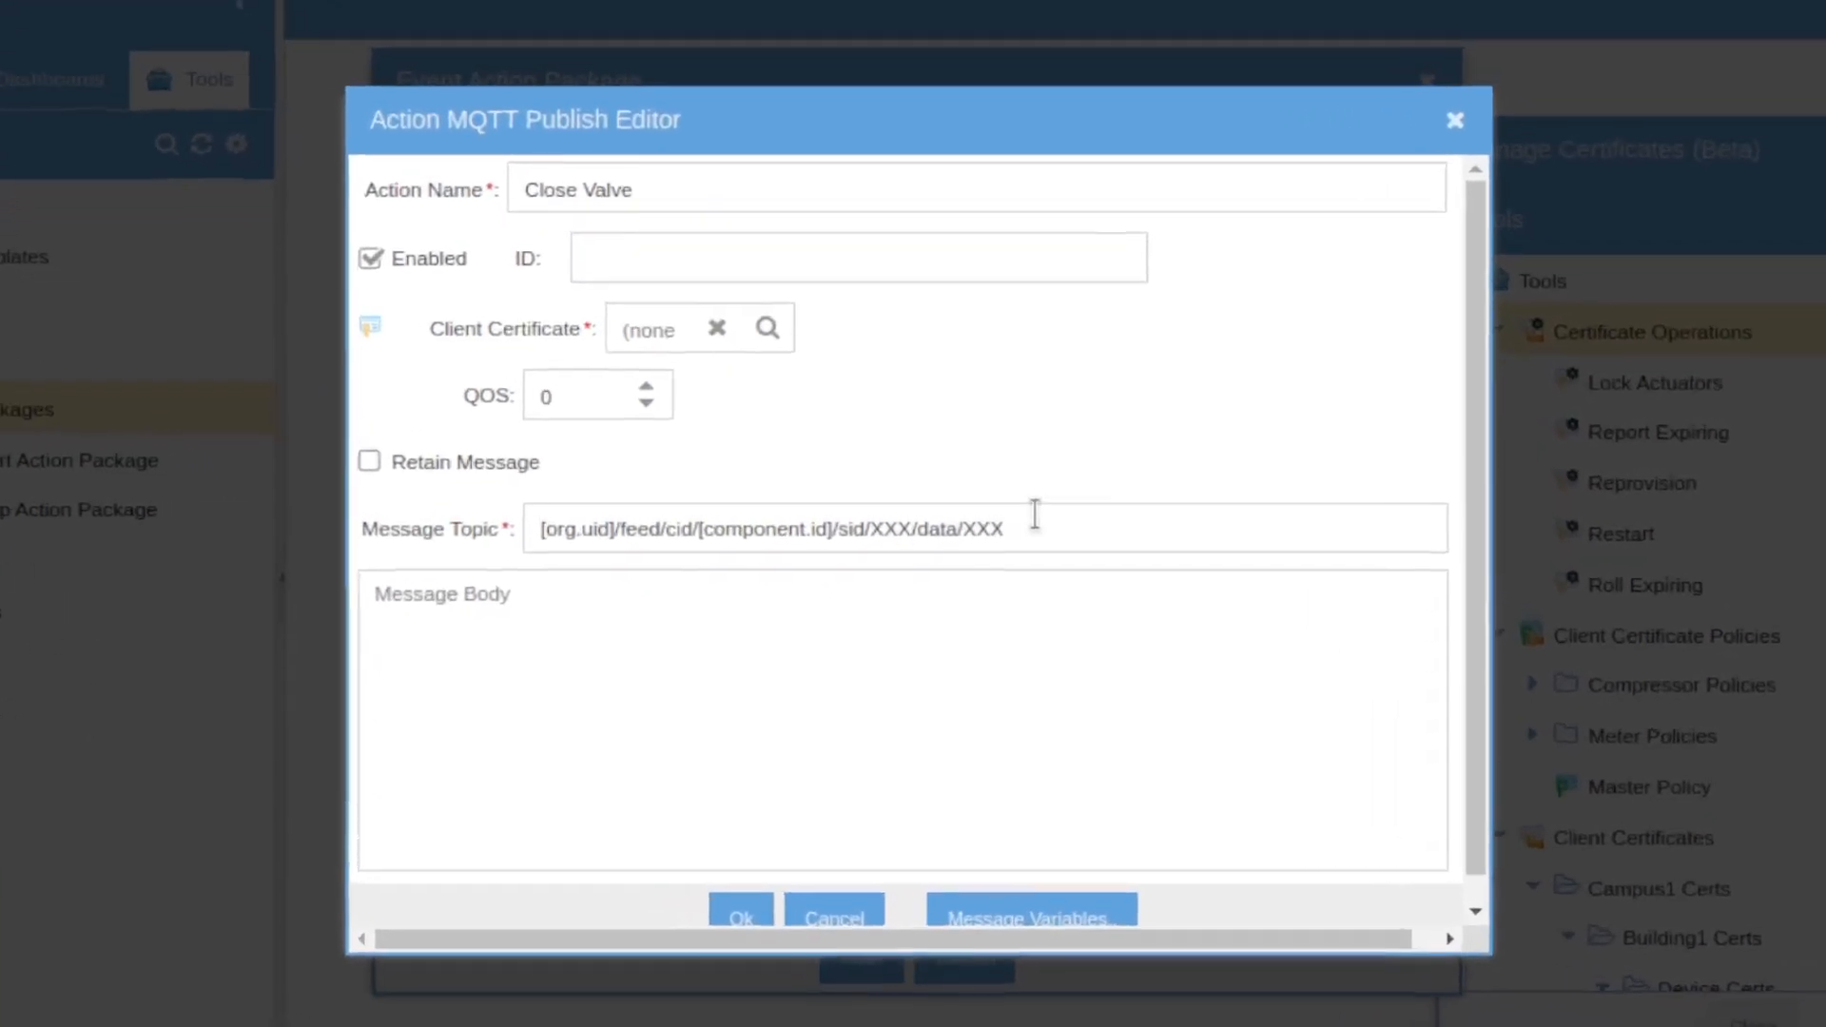
triple_click(719, 529)
type("[org.uid]/state/cid/[component.id]/close")
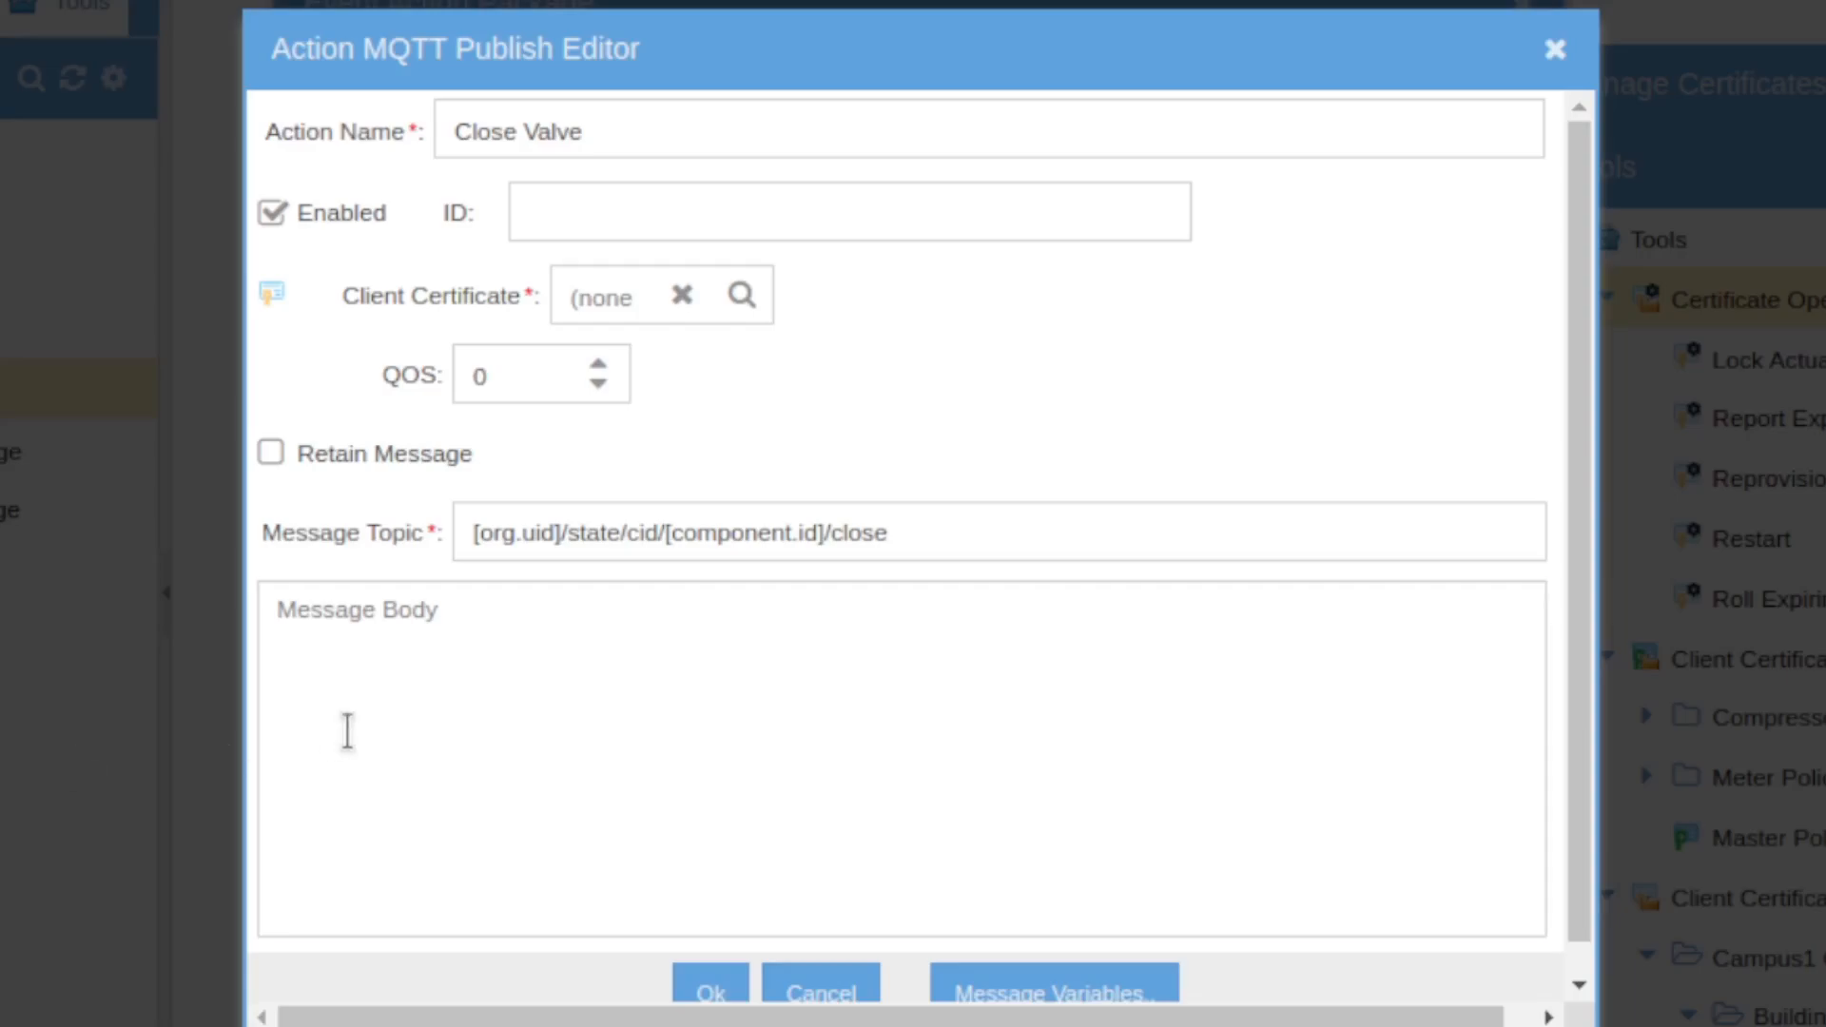
left_click(369, 728)
type("{\"state\": \"close\"}")
left_click(704, 989)
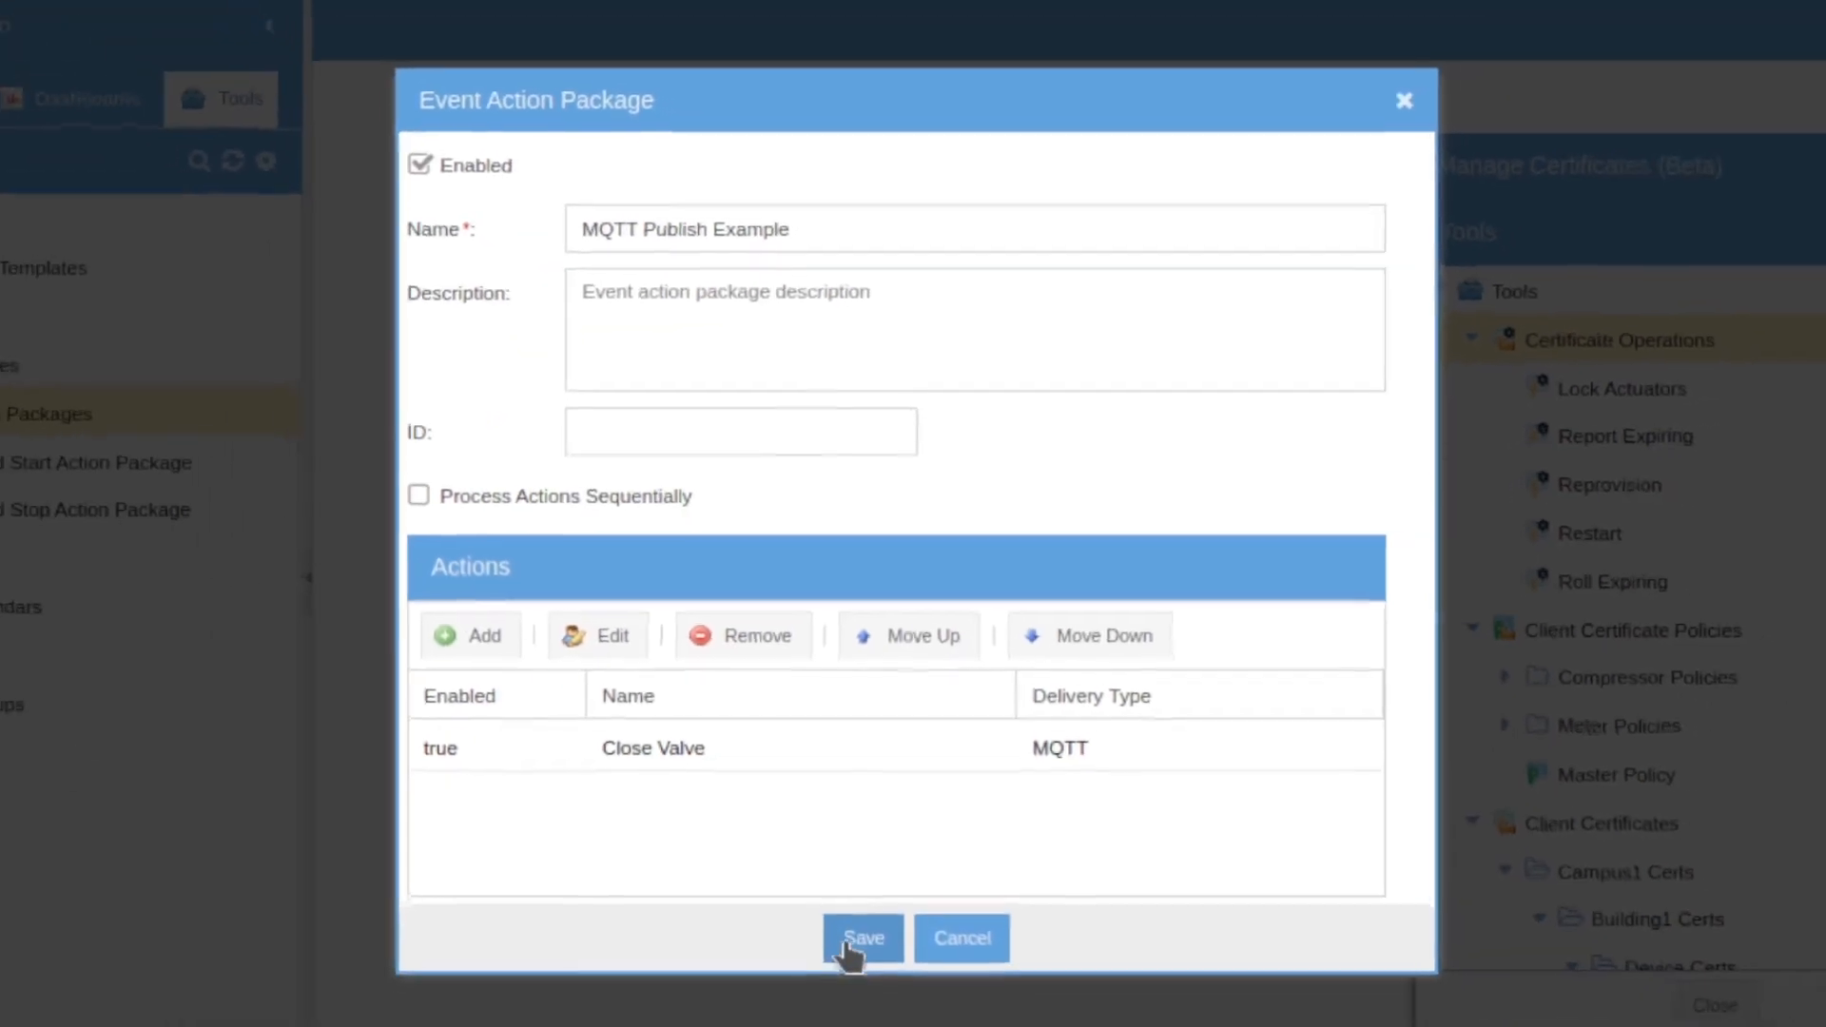
left_click(853, 1019)
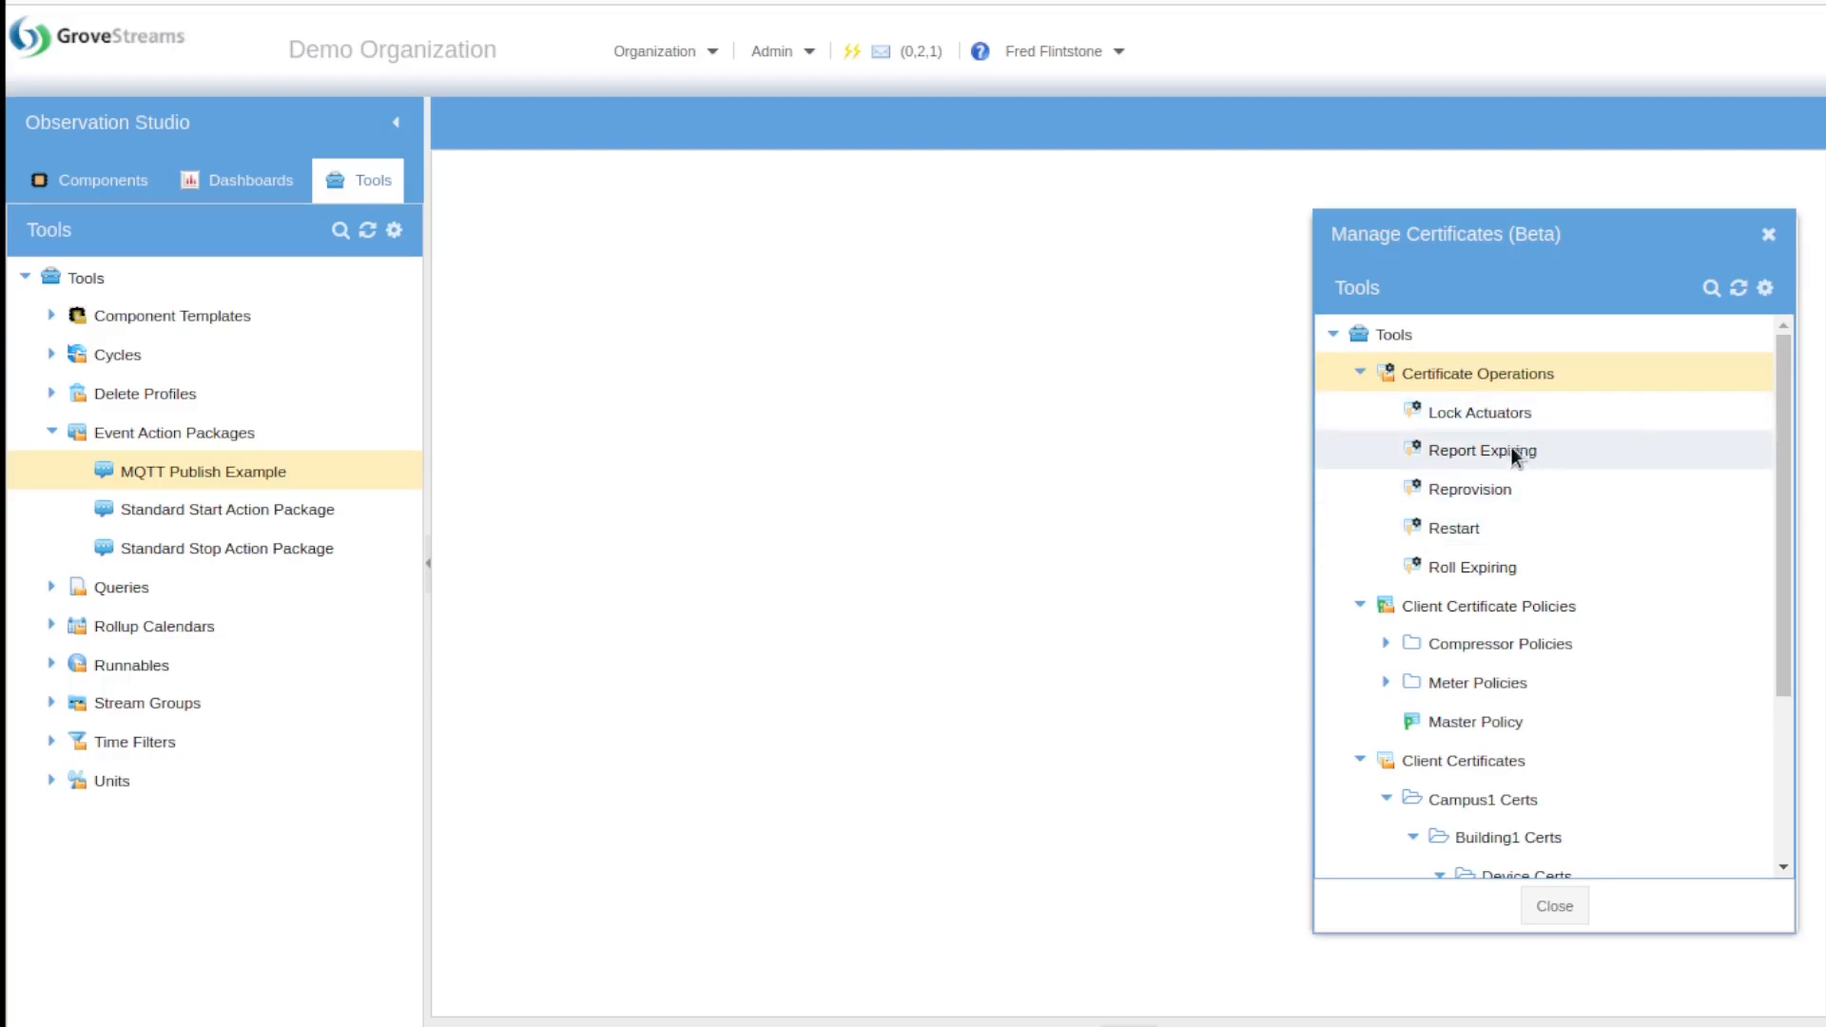
right_click(1481, 526)
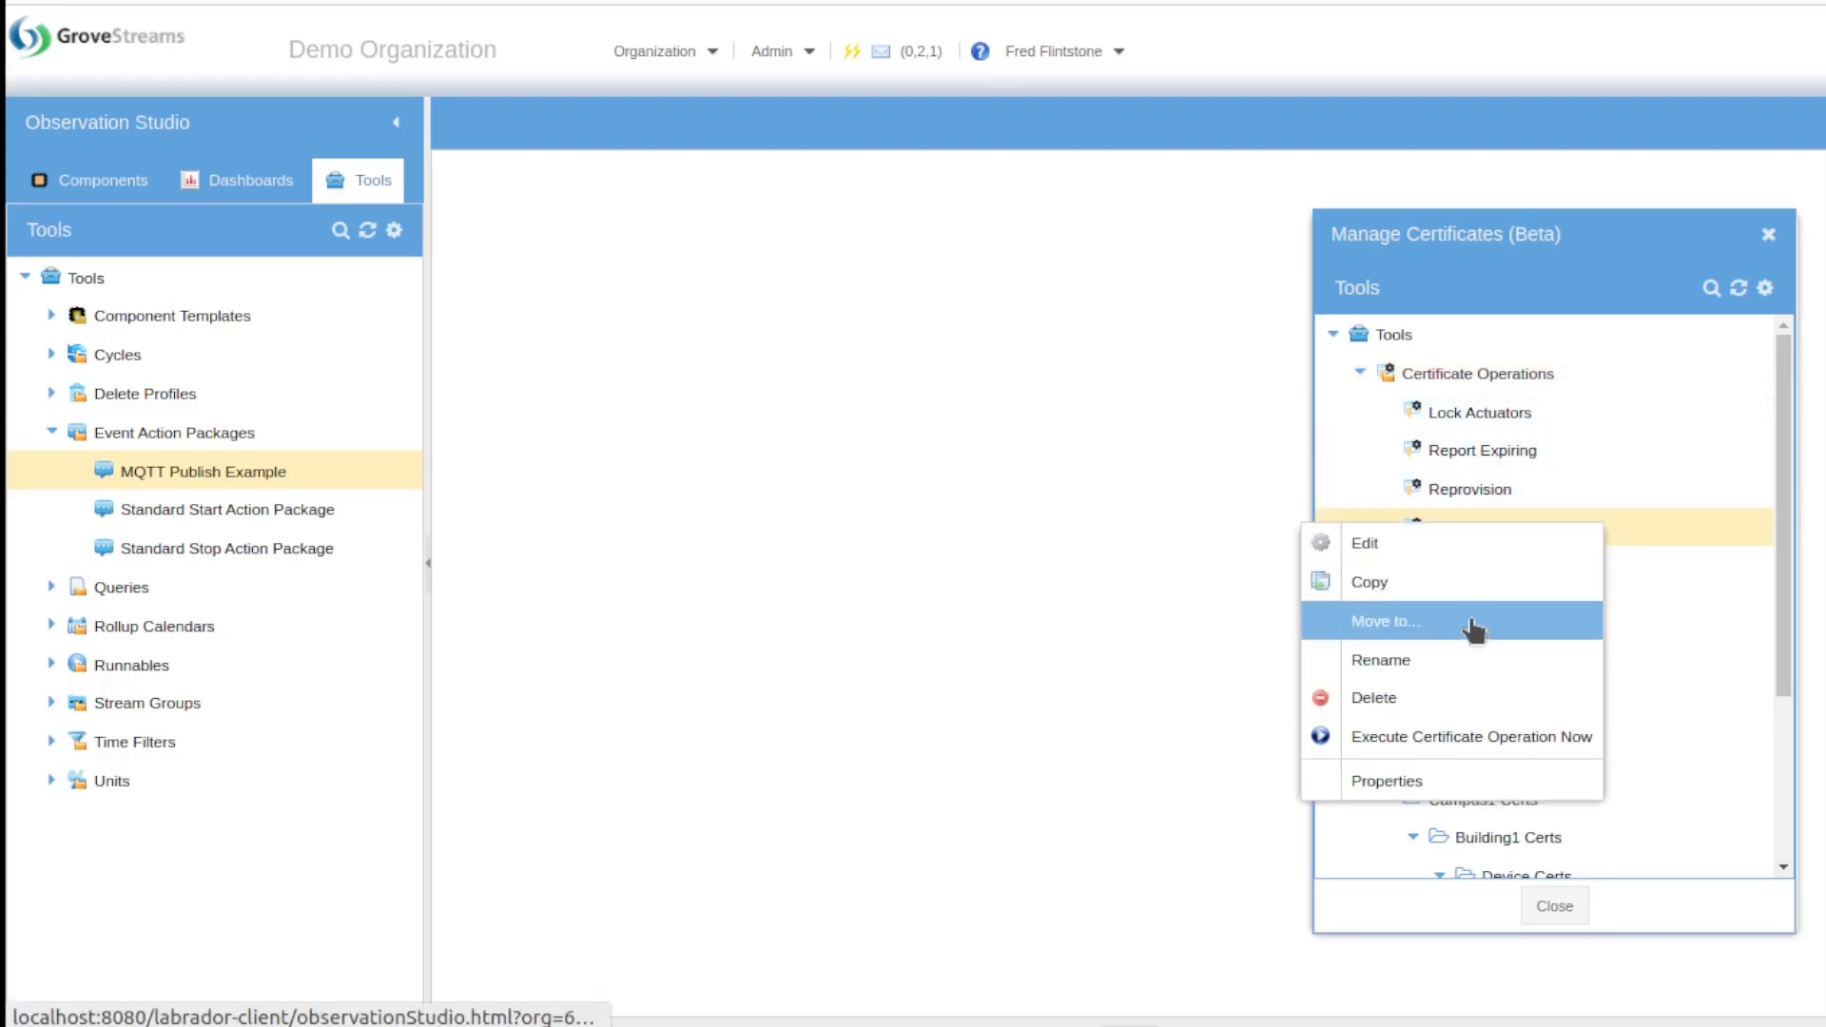
left_click(1474, 747)
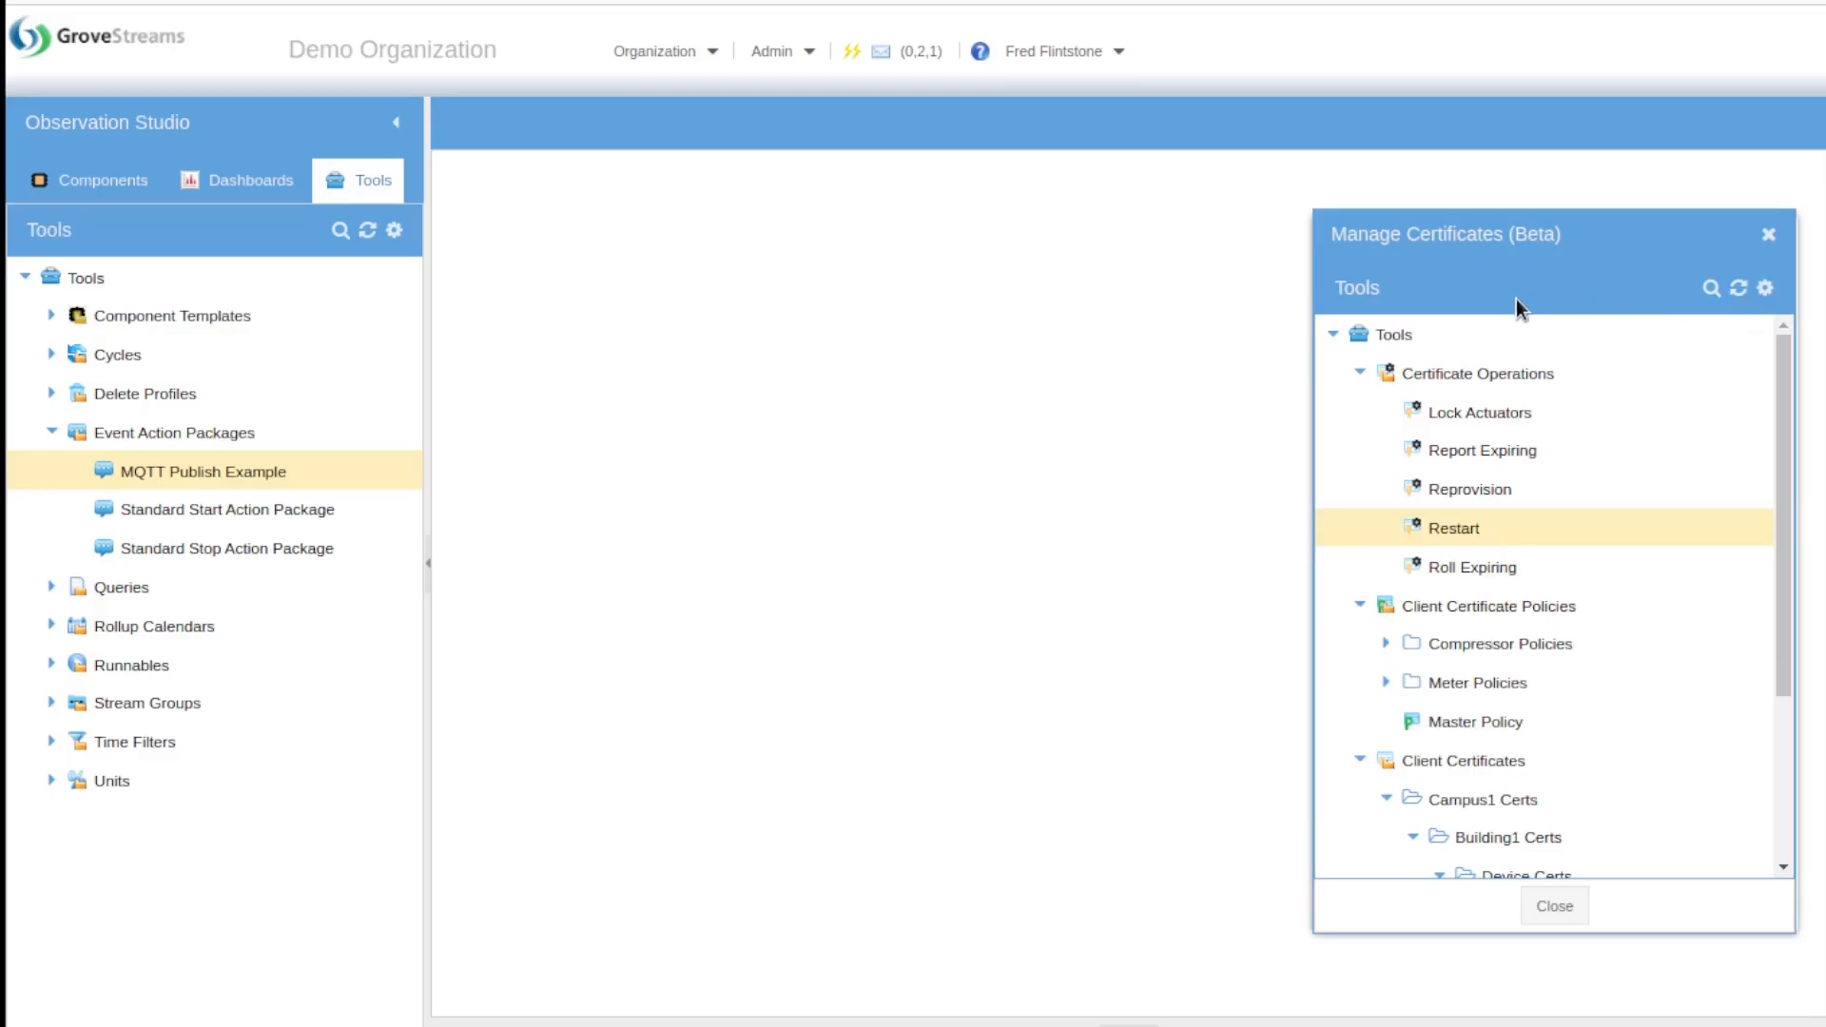
right_click(1487, 329)
left_click(1497, 335)
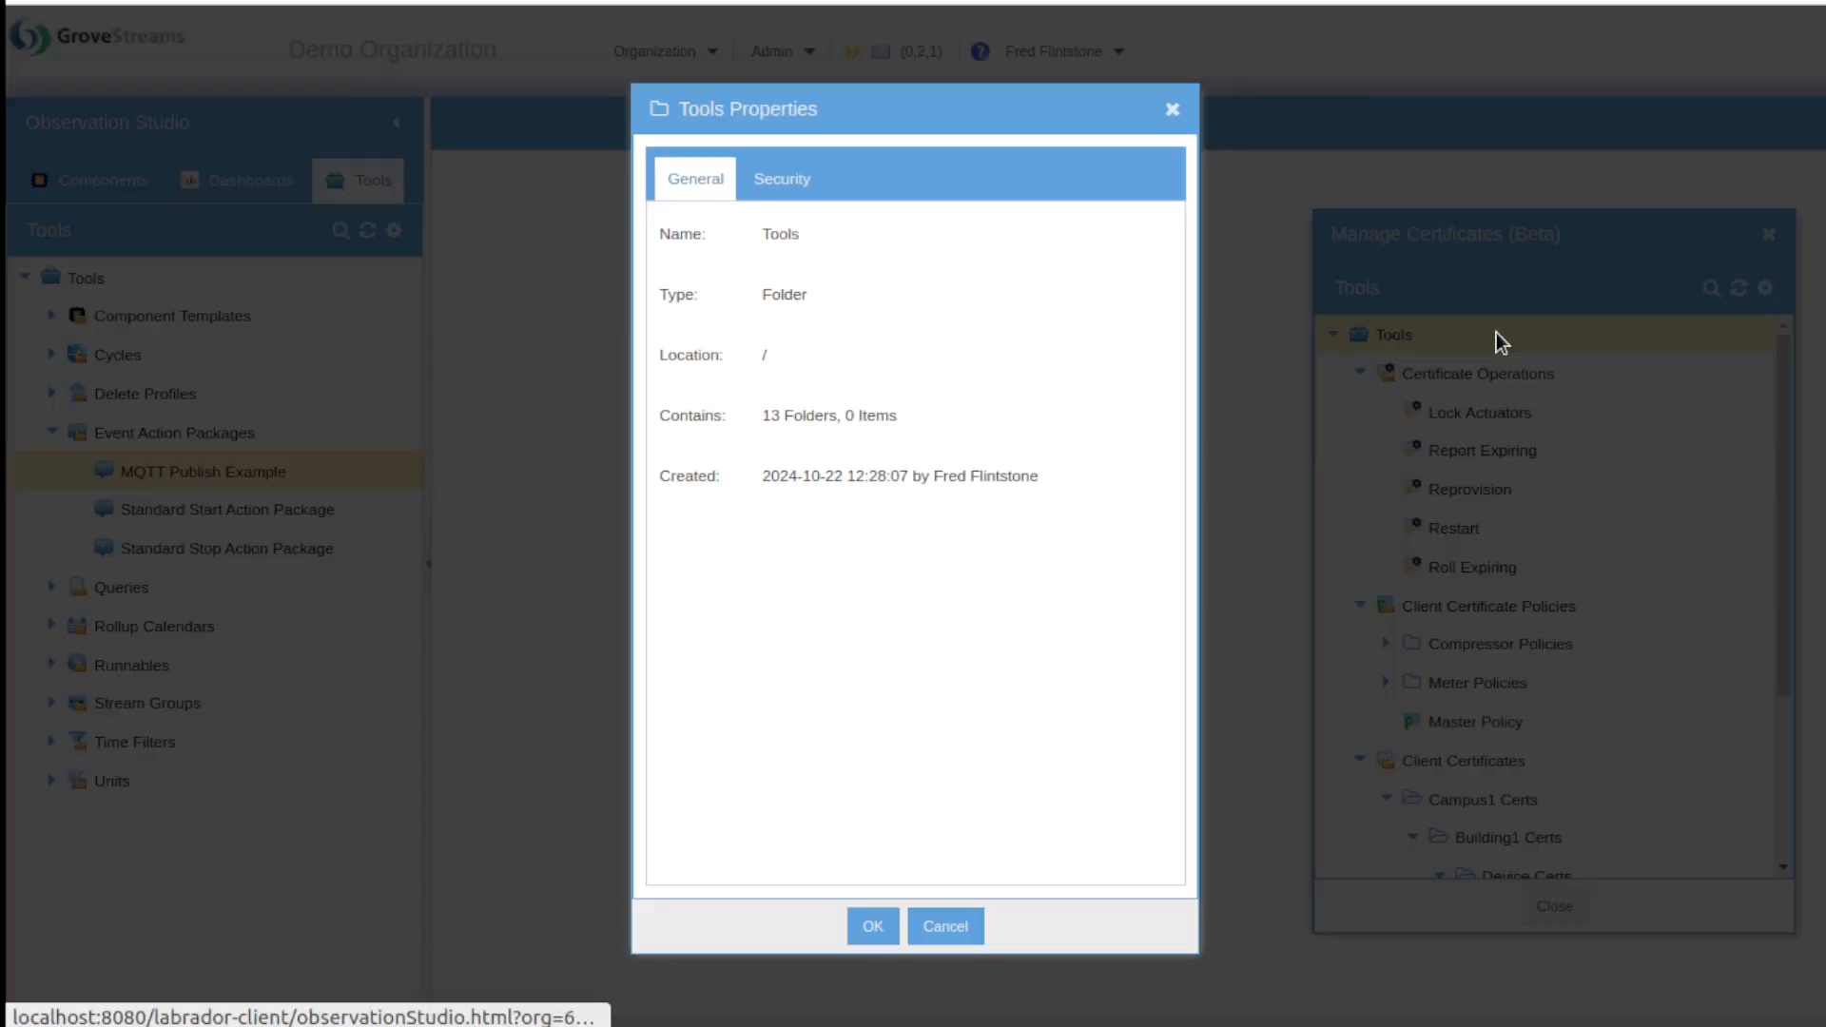
left_click(816, 178)
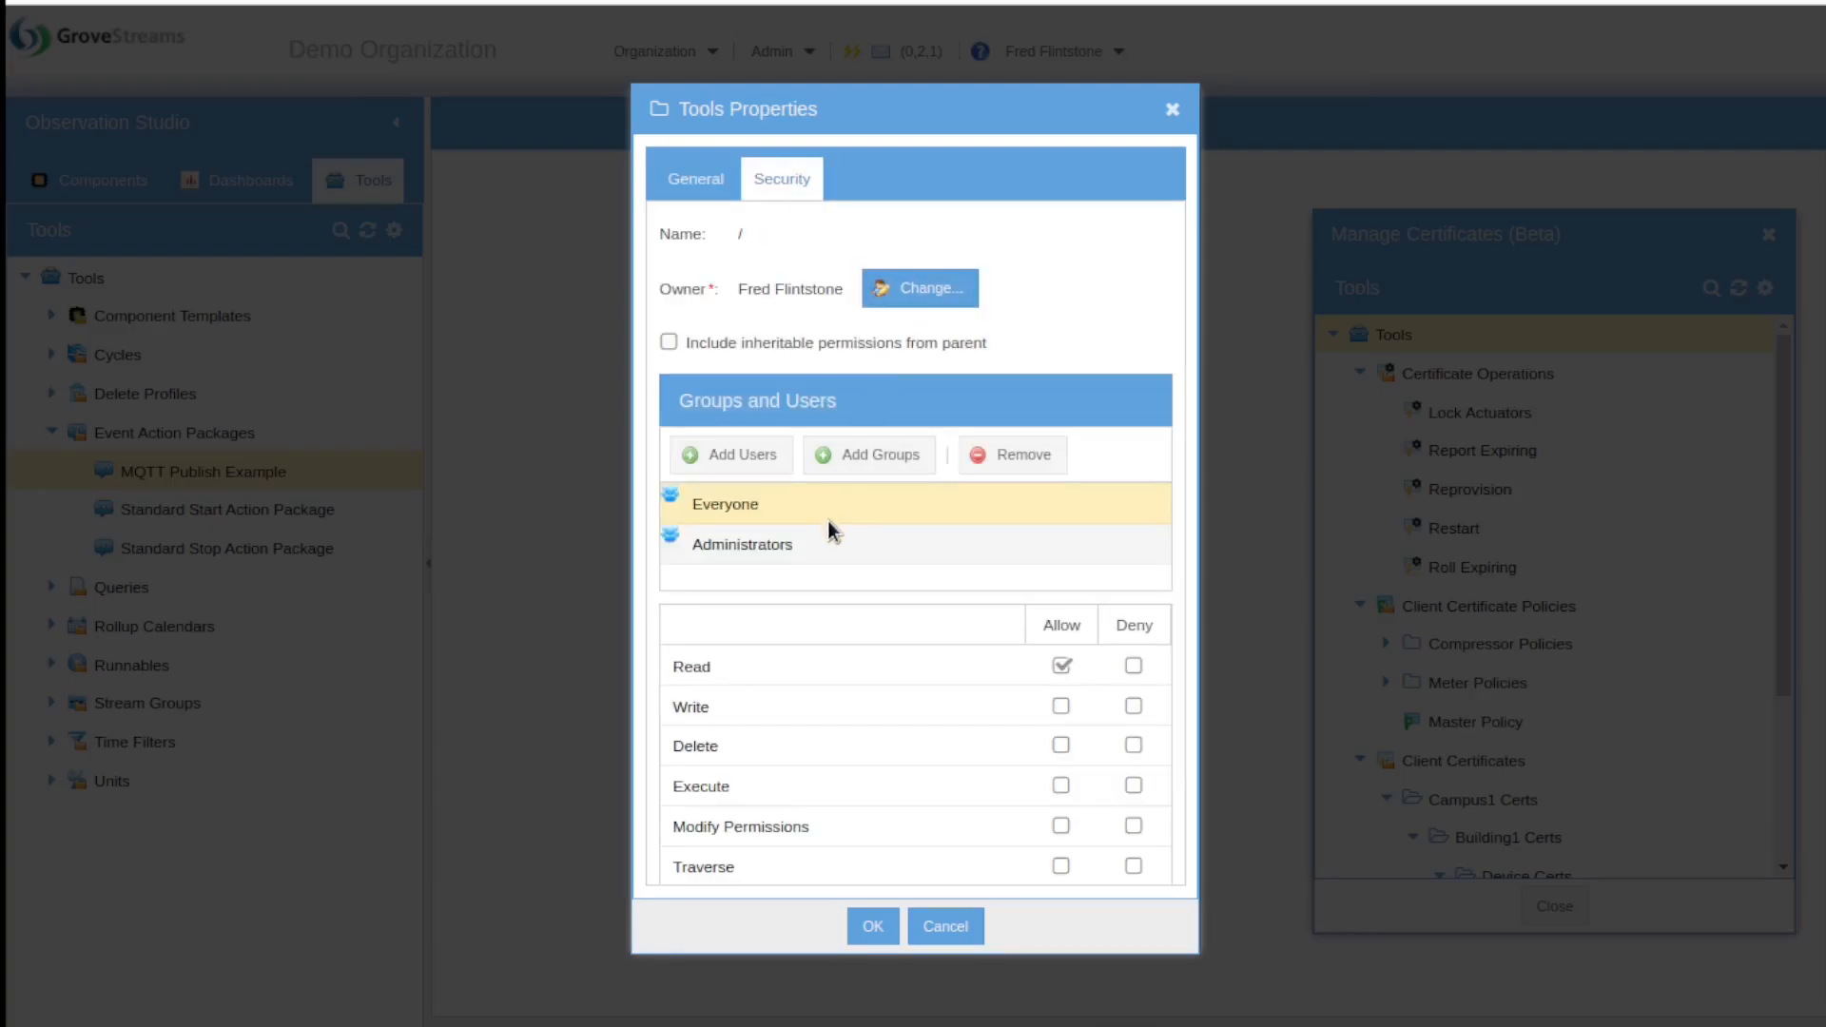
left_click(825, 545)
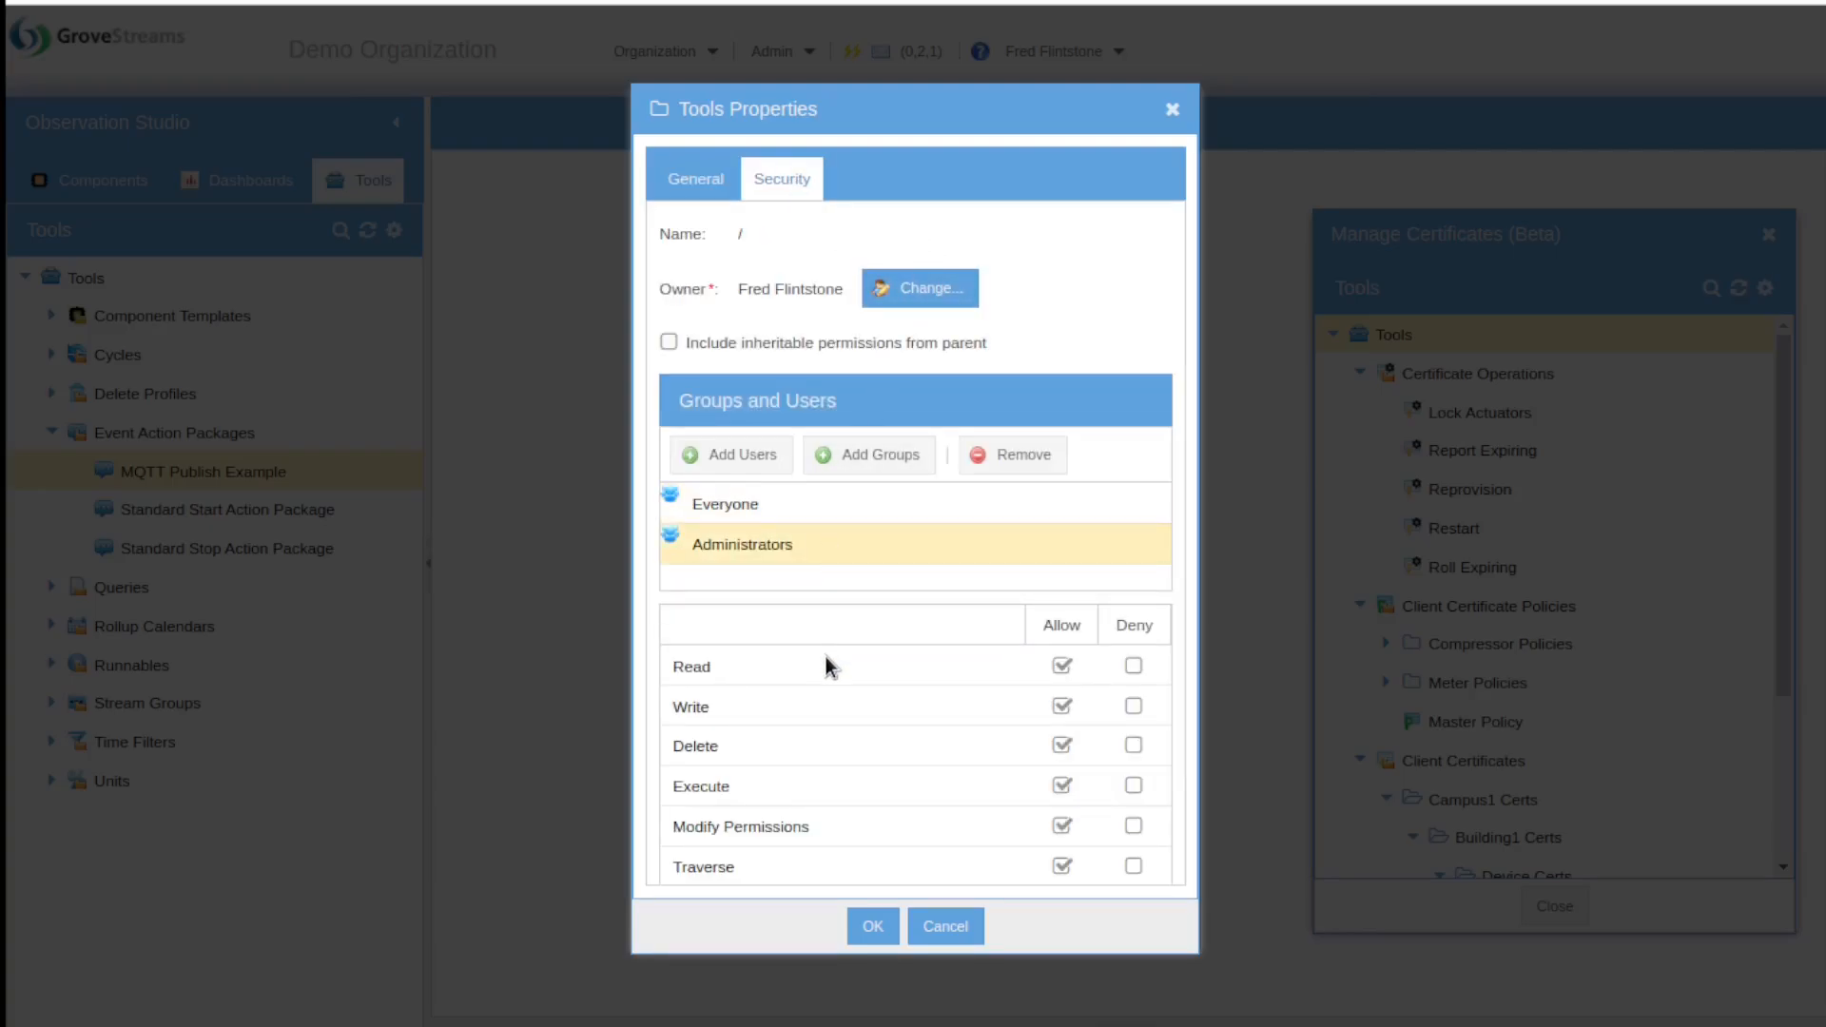
left_click(956, 928)
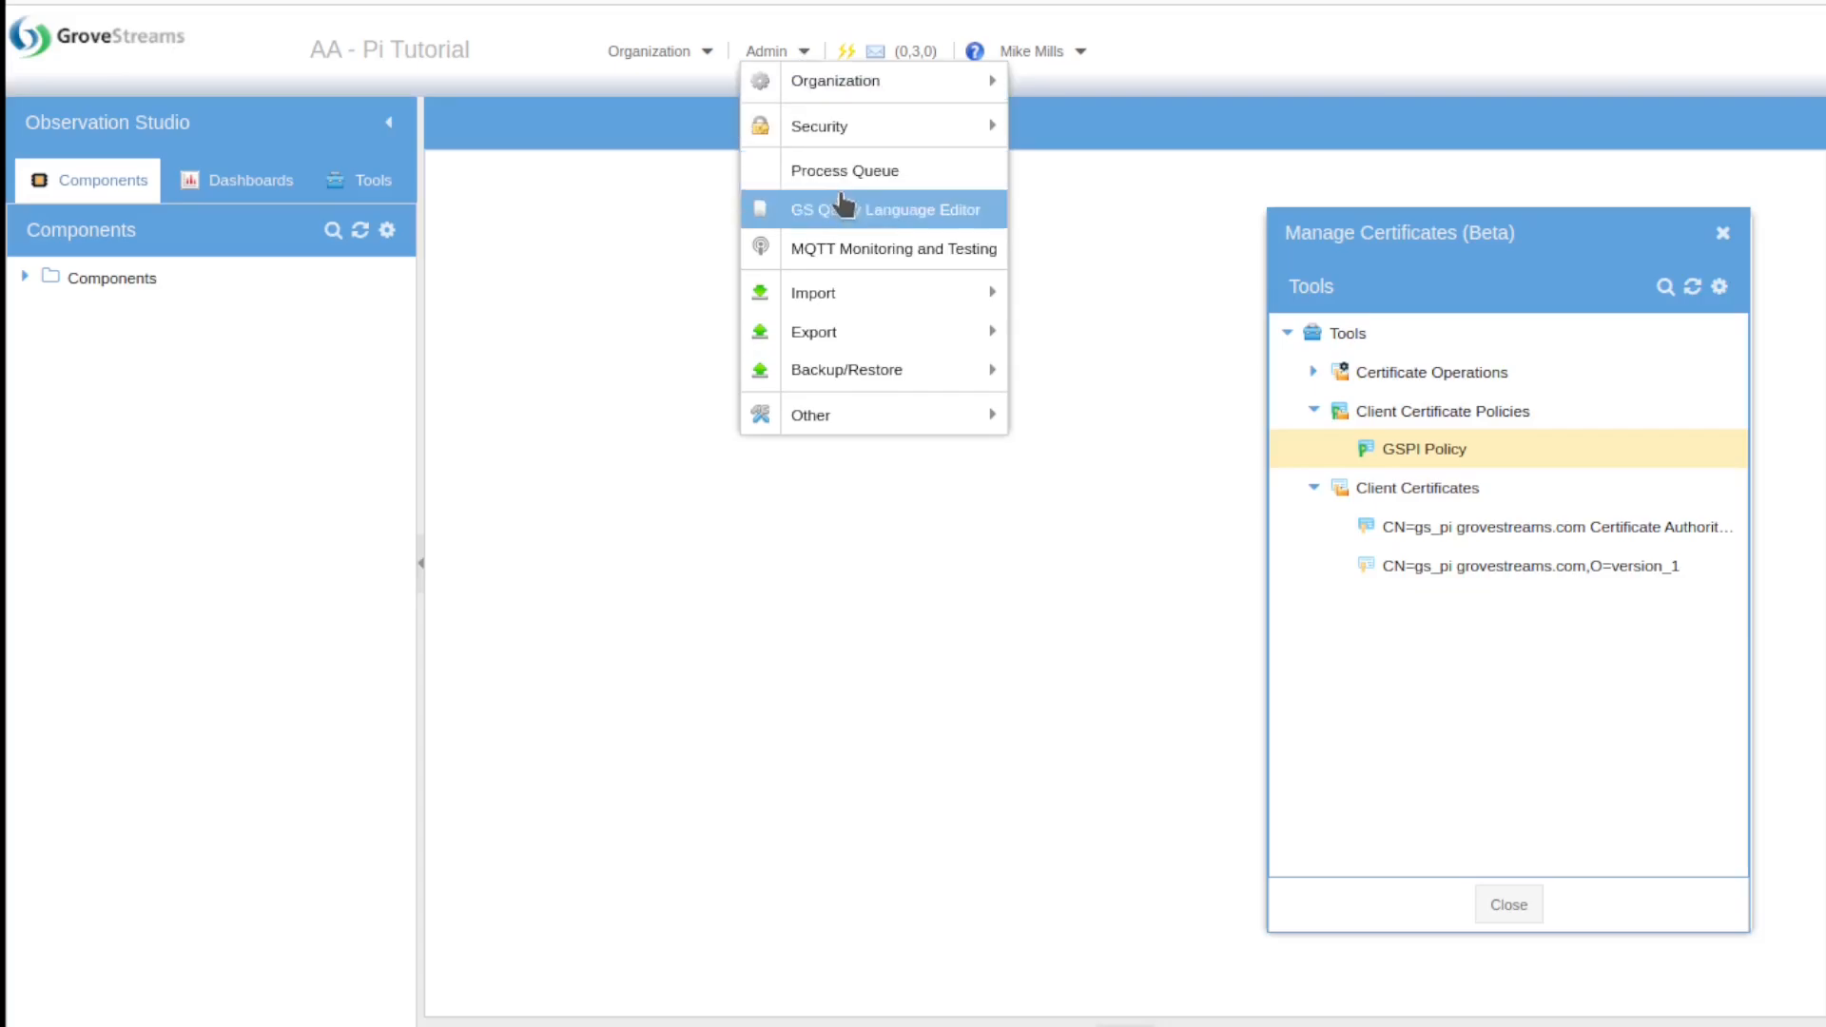
Step: Open the MQTT Tester connected through the gs_pi version_1 certificate in Manage Certificates
left_click(845, 250)
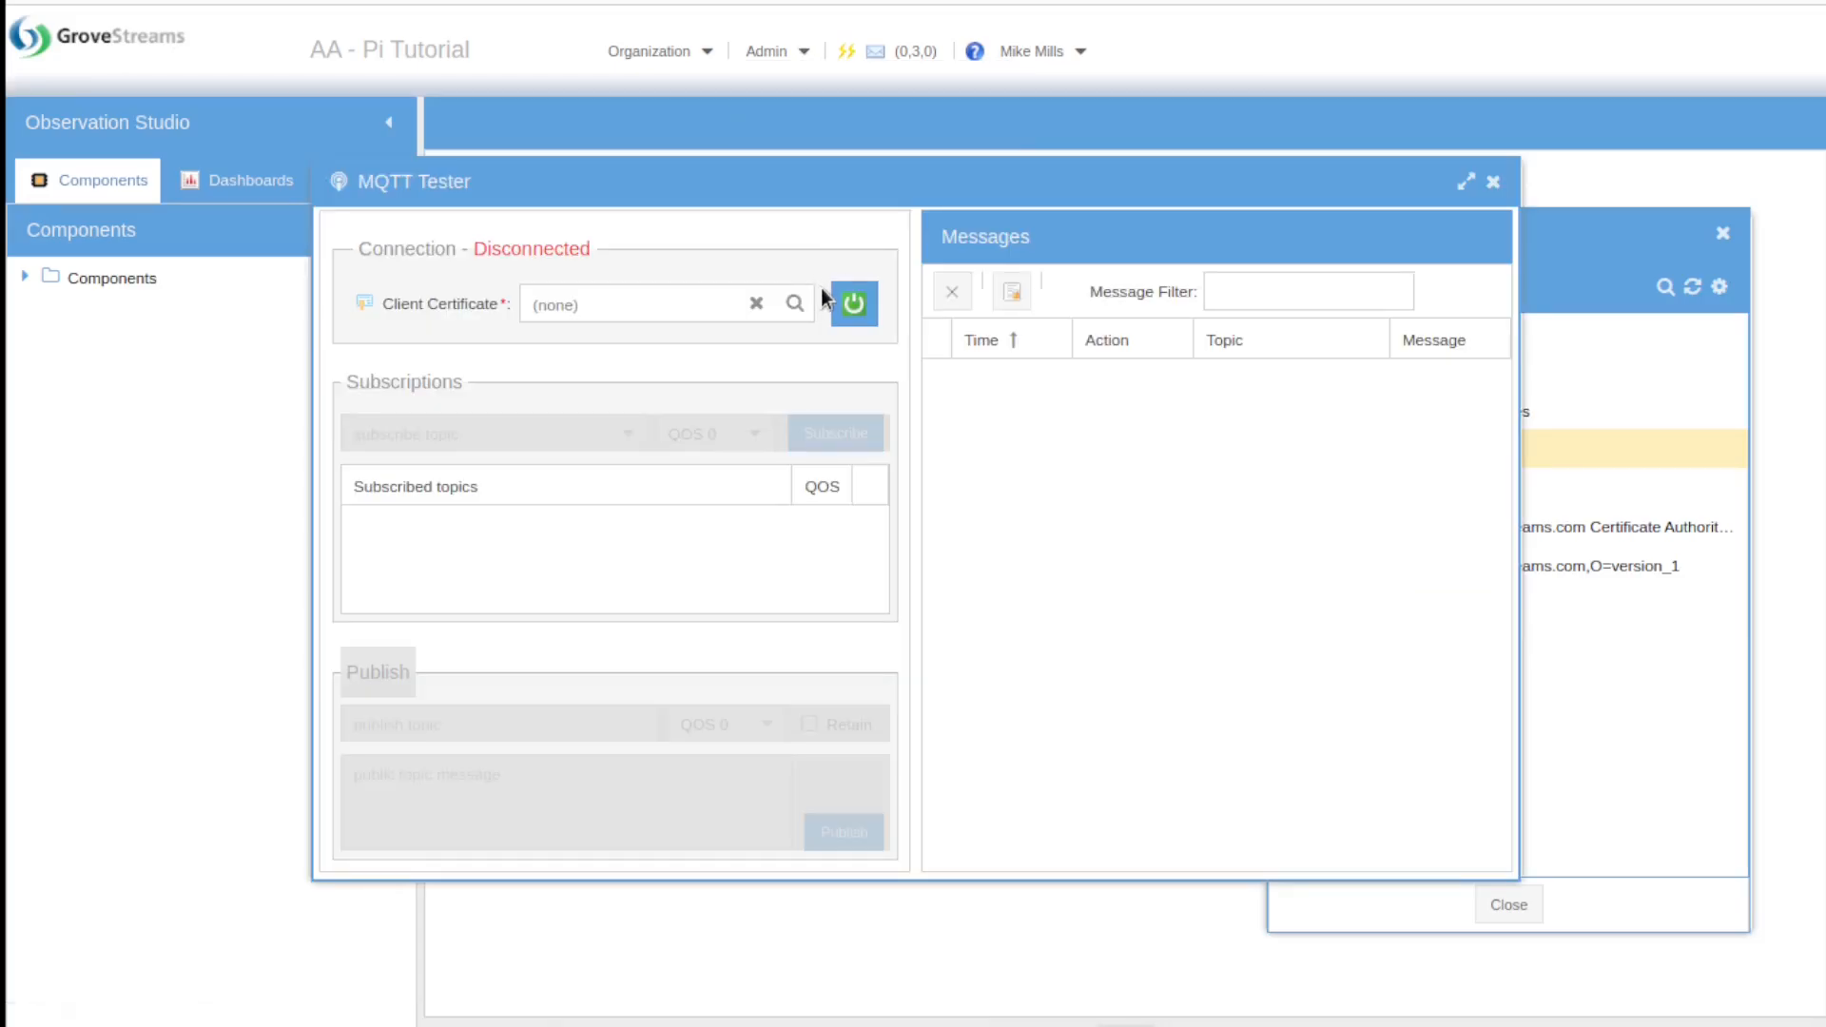
left_click(795, 305)
double_click(713, 451)
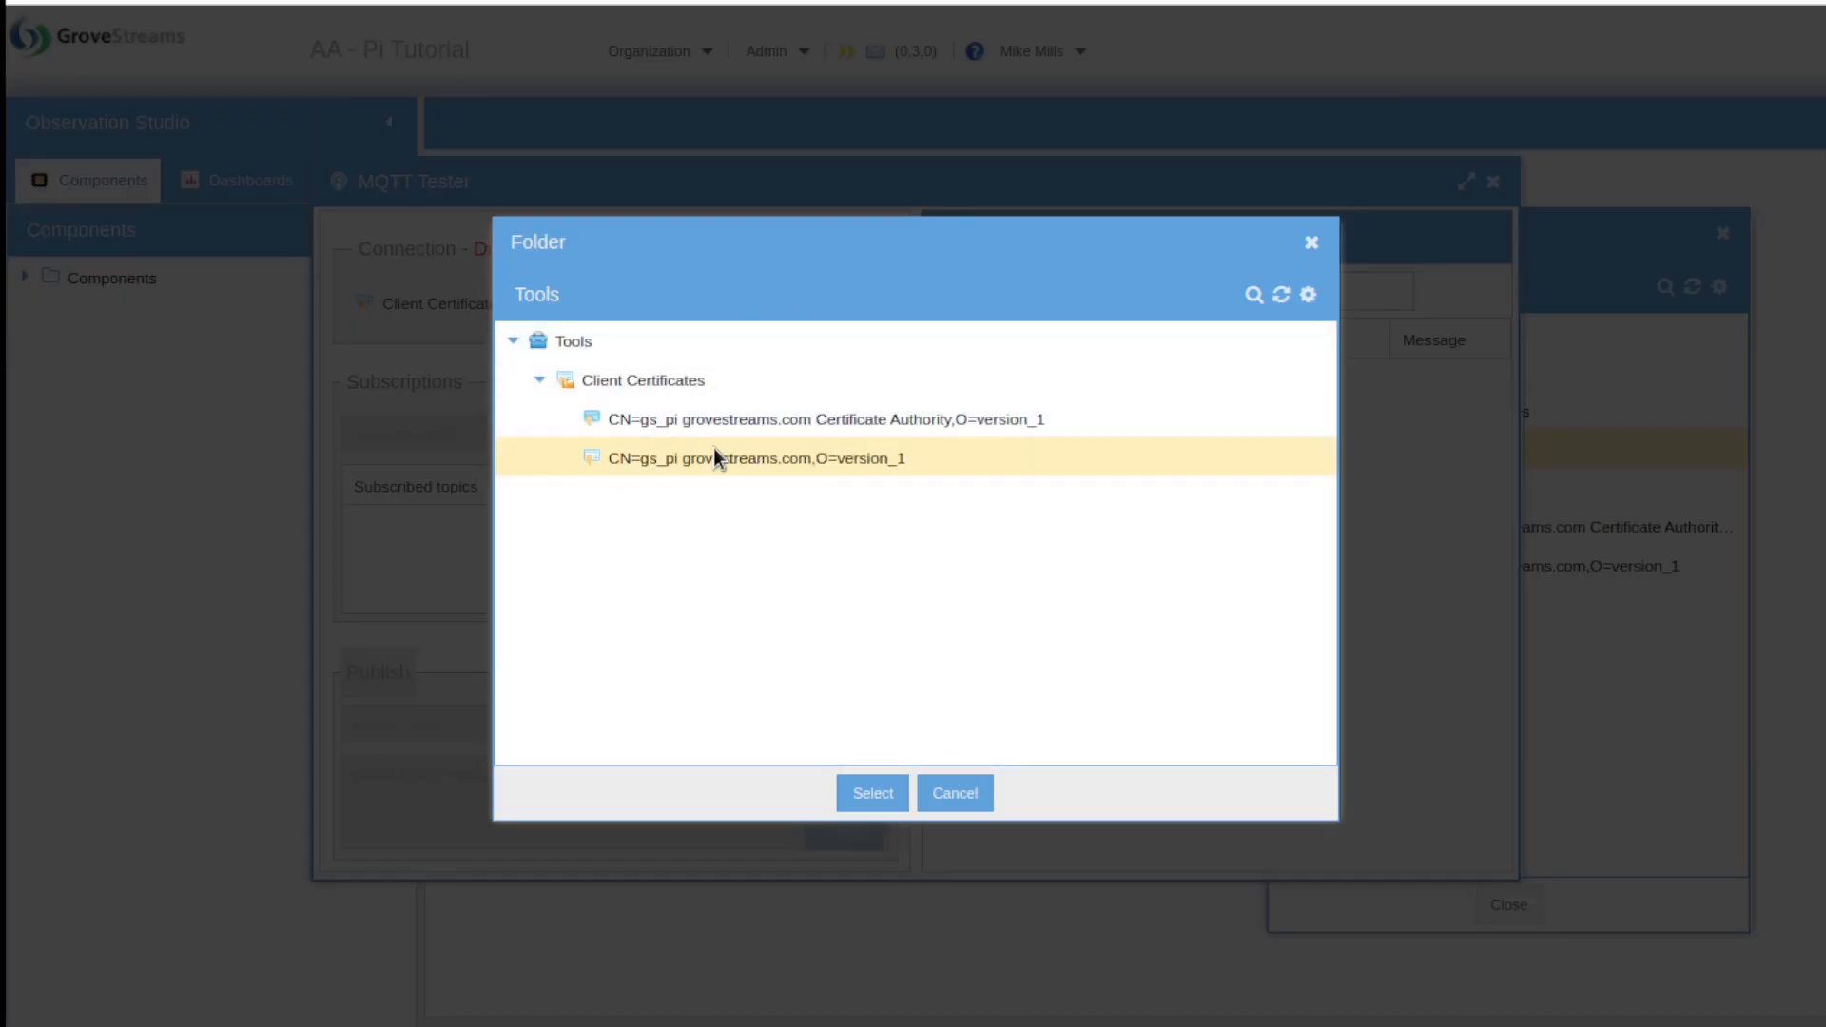
left_click(1493, 181)
right_click(1436, 564)
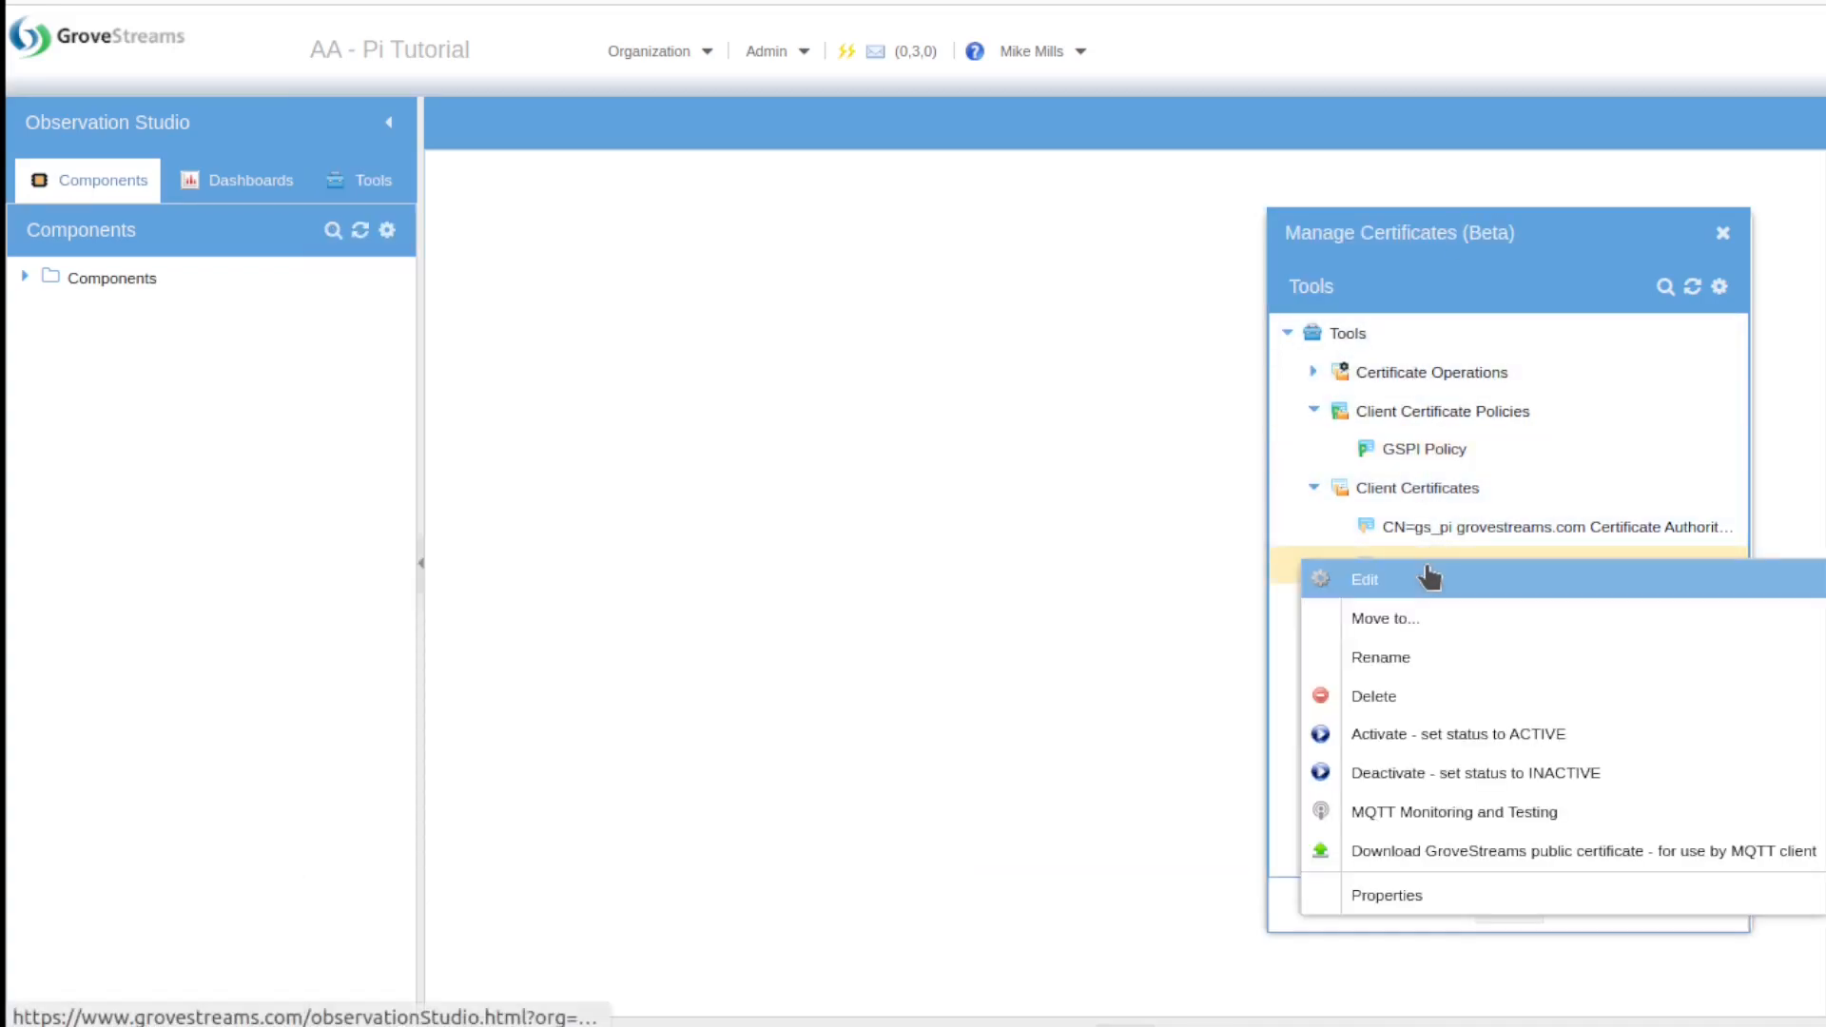
left_click(1548, 813)
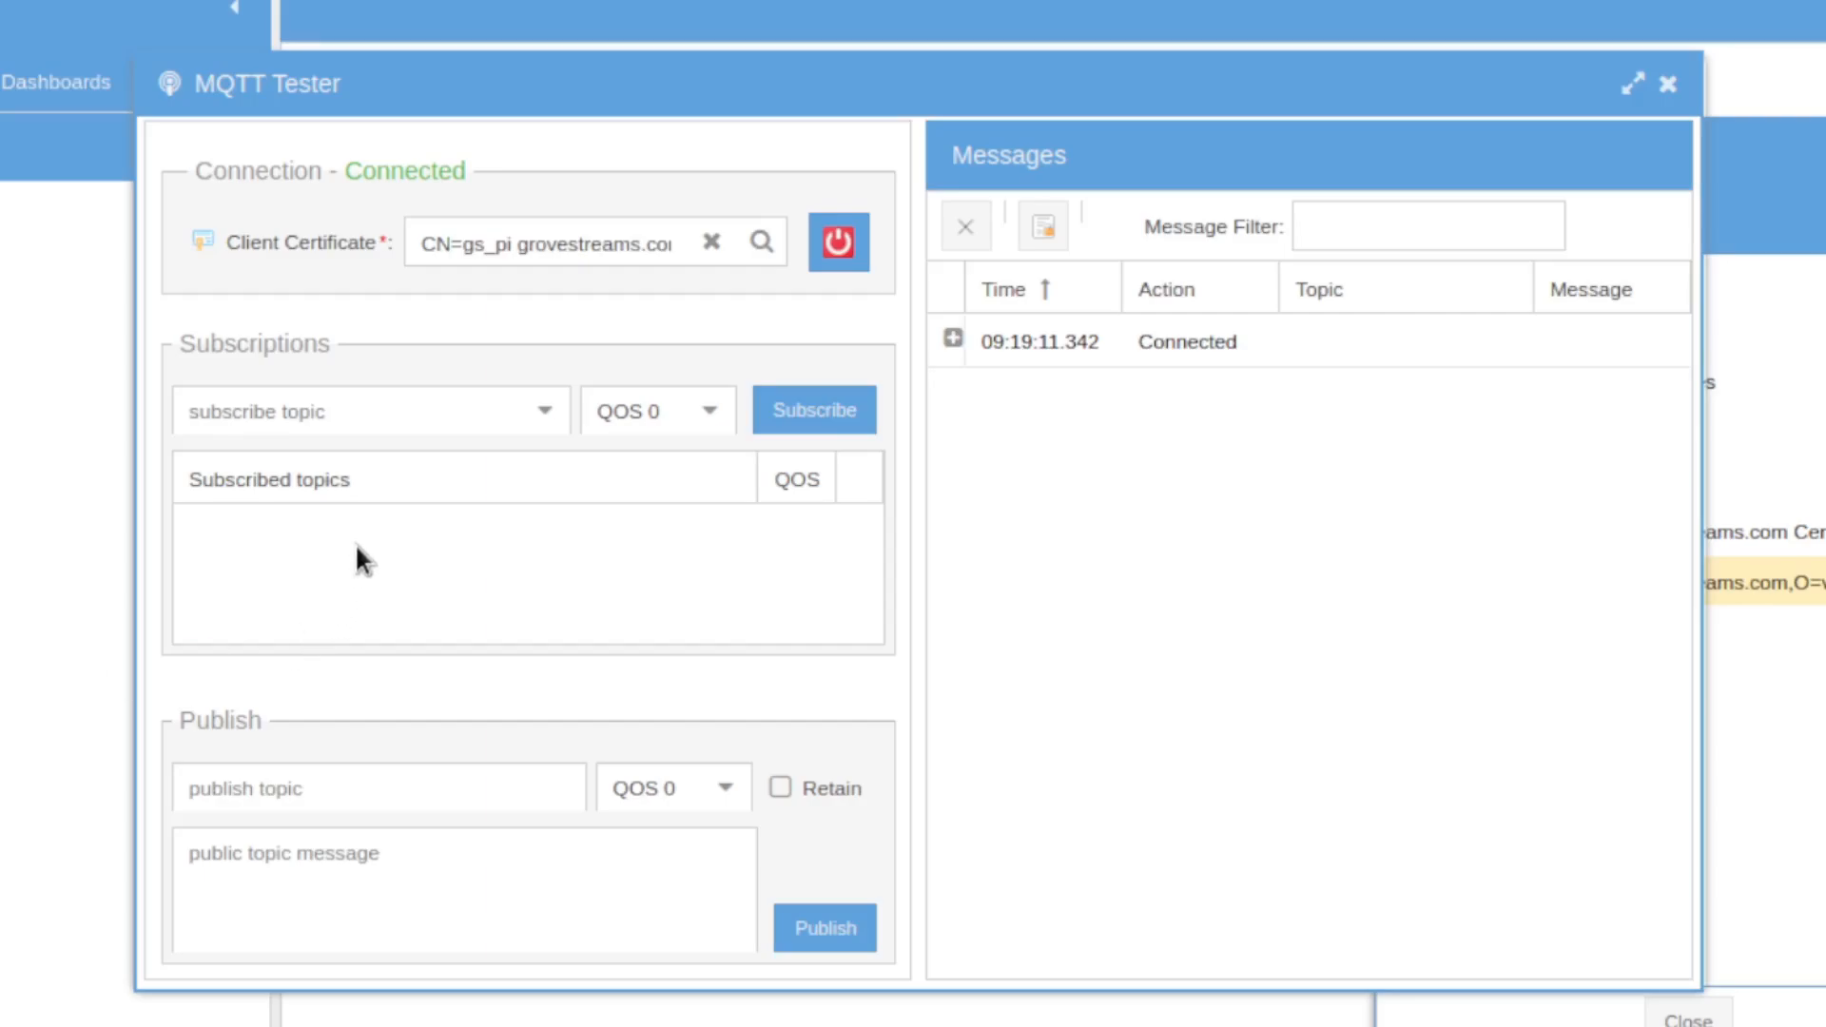
Step: Subscribe the tester to the organization's feed/cid/# topic
left_click(352, 412)
key("ctrl+v")
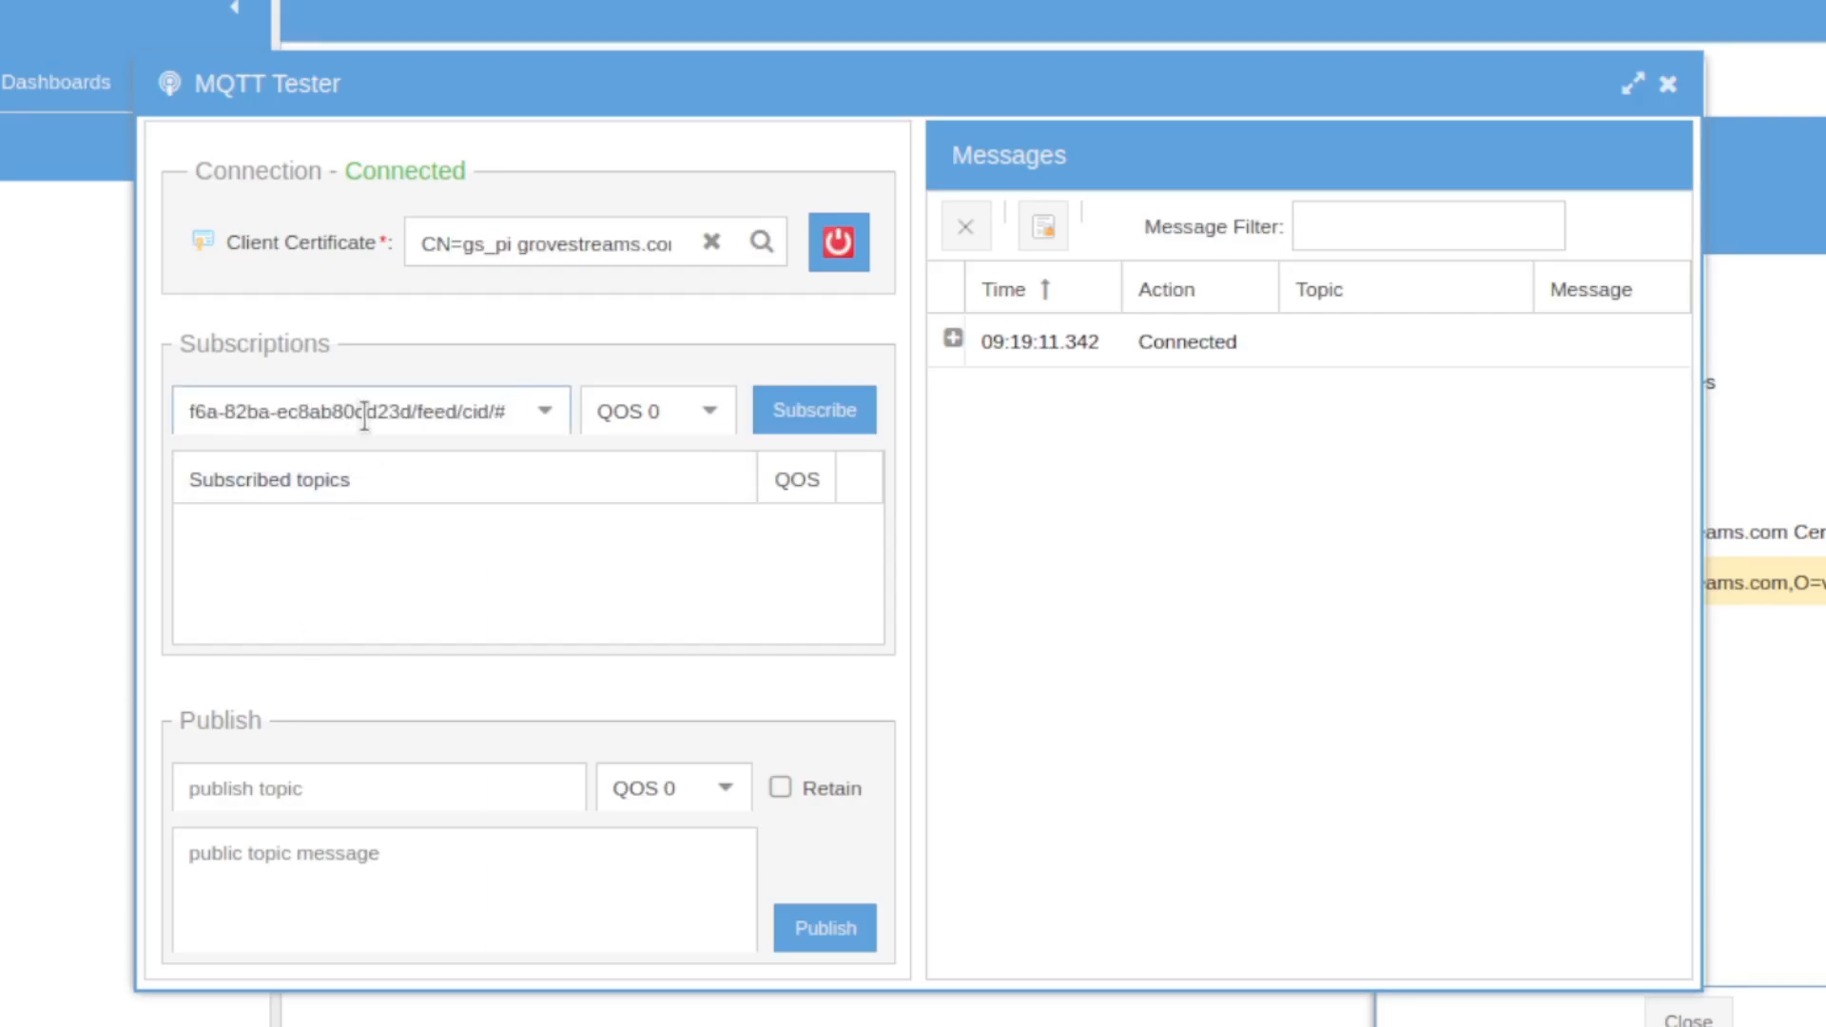
left_click(789, 421)
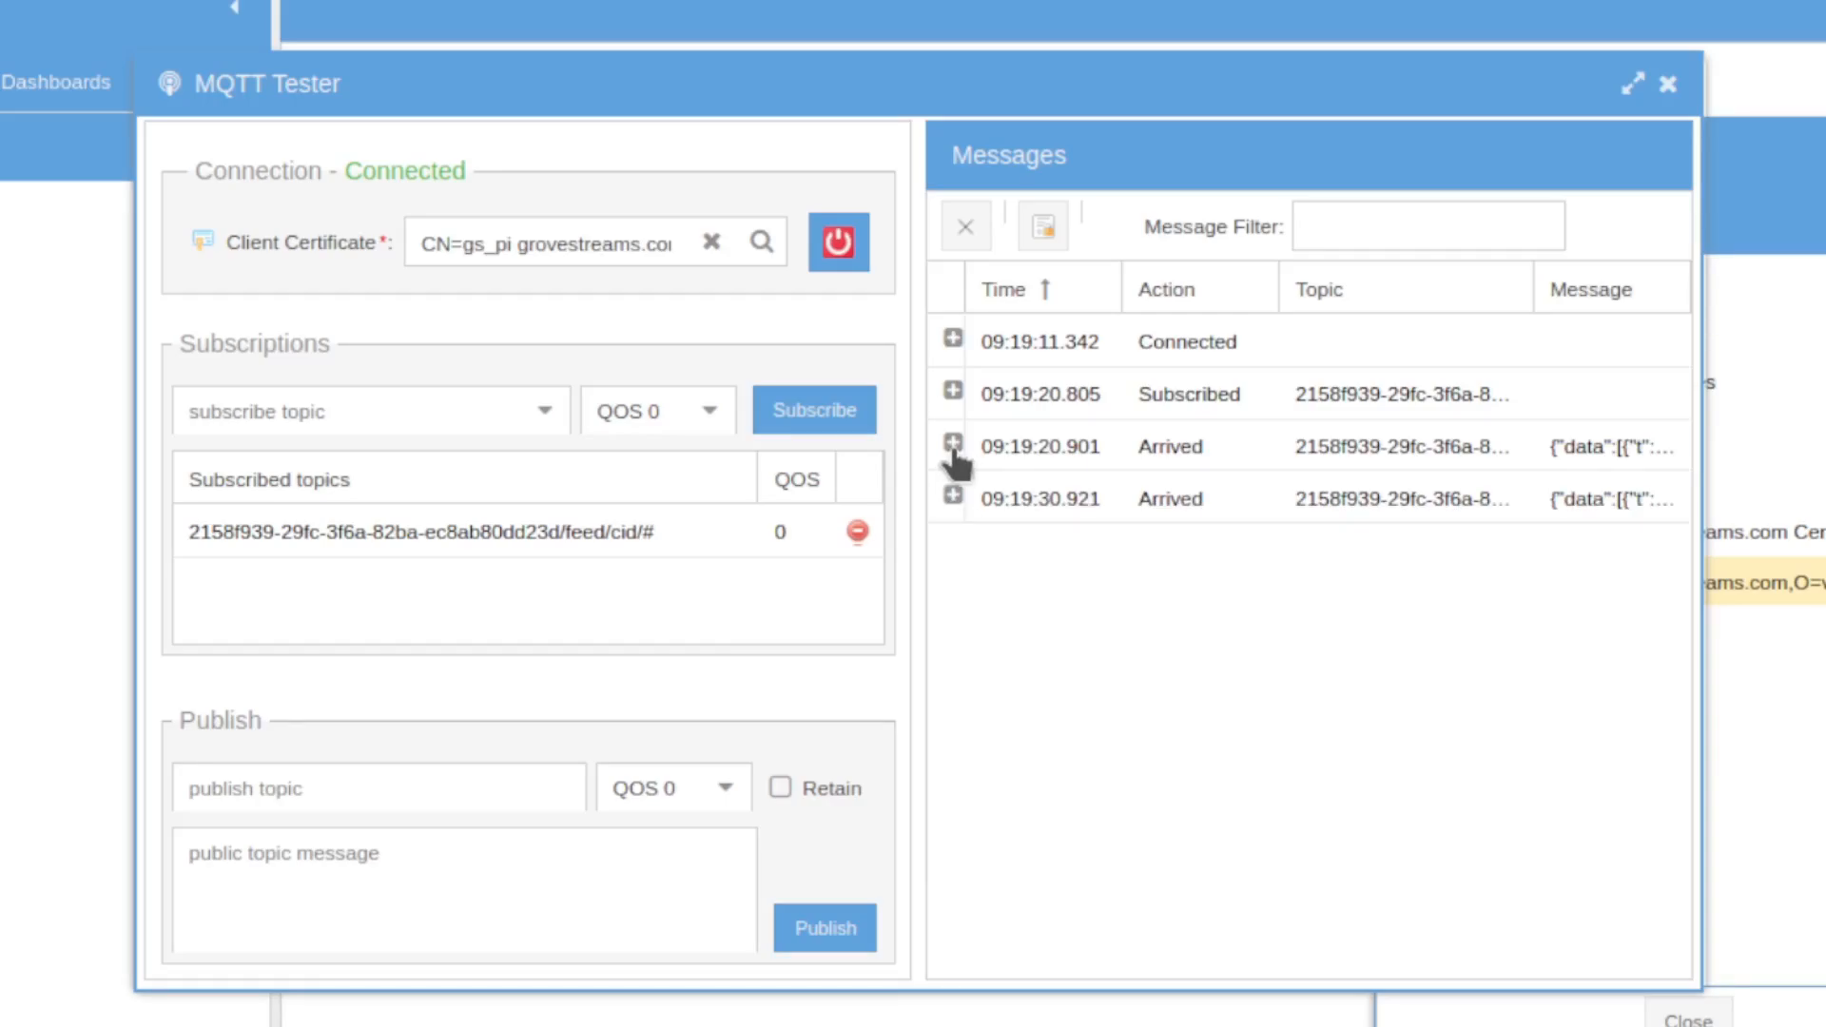
Step: Inspect the 09:19:20.901 and 09:19:30.921 arrived feed messages, then close the tester
left_click(953, 495)
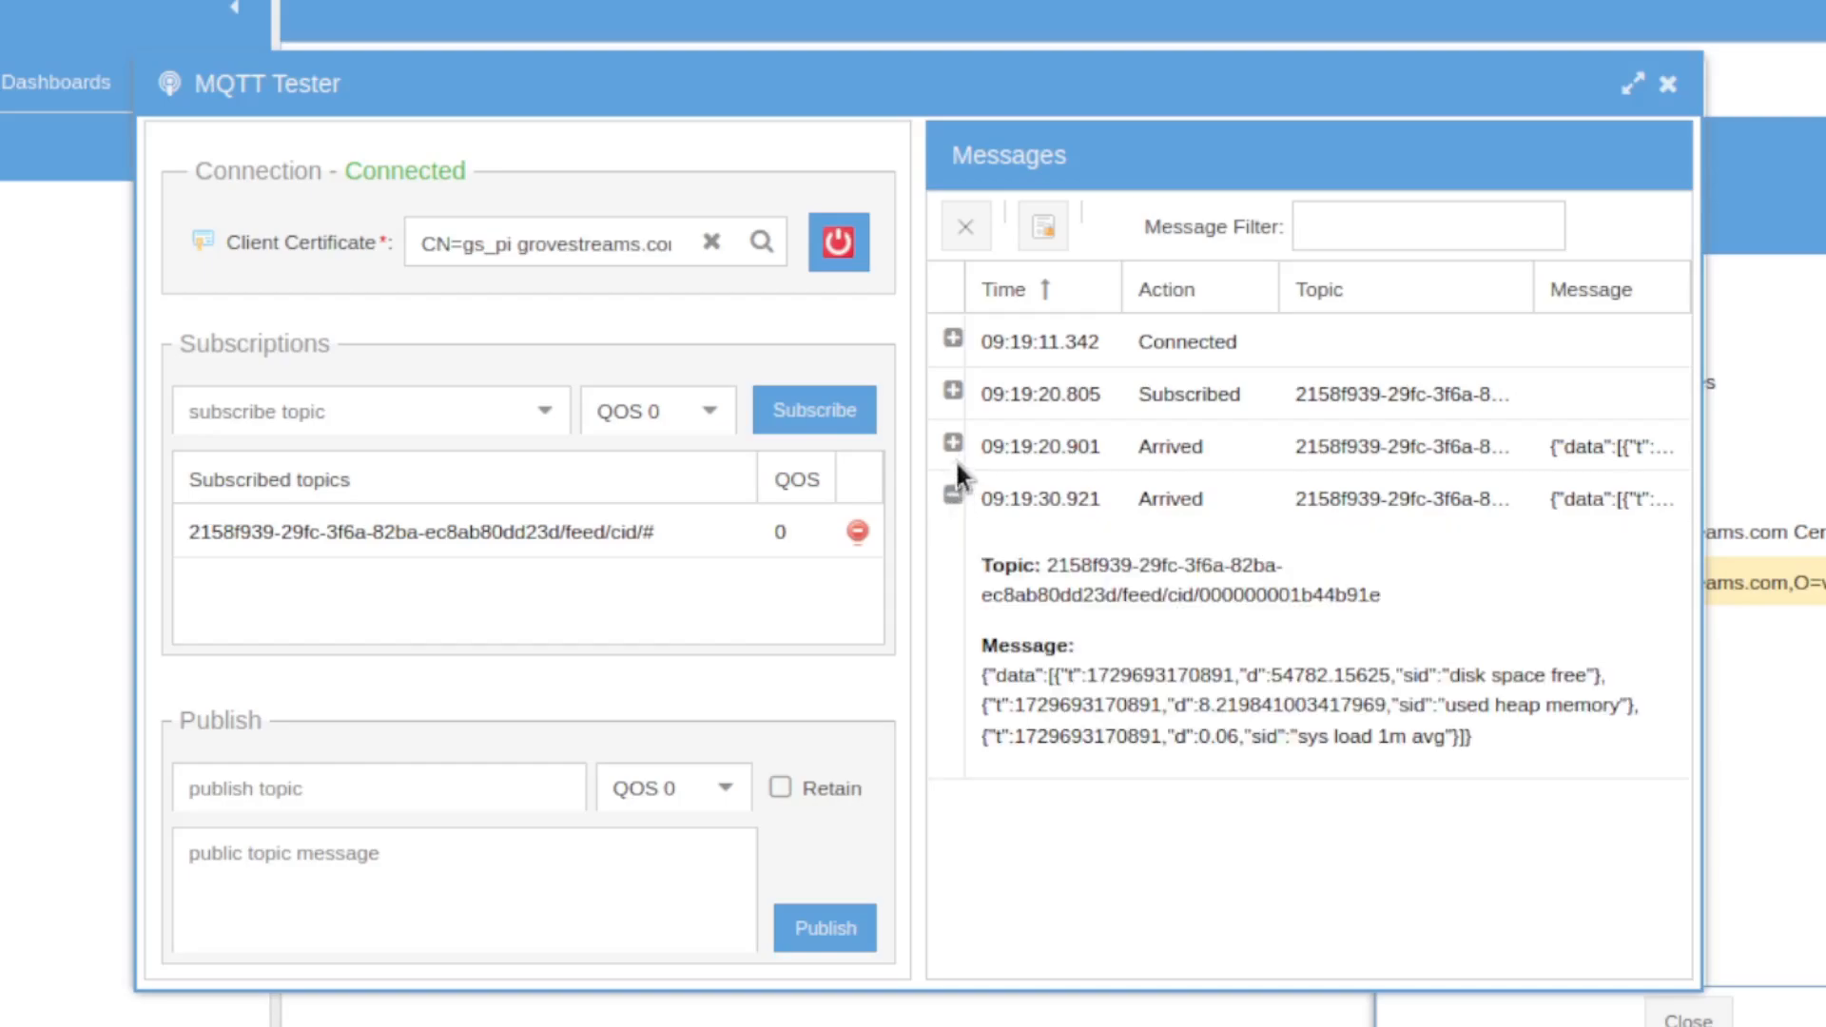
left_click(953, 444)
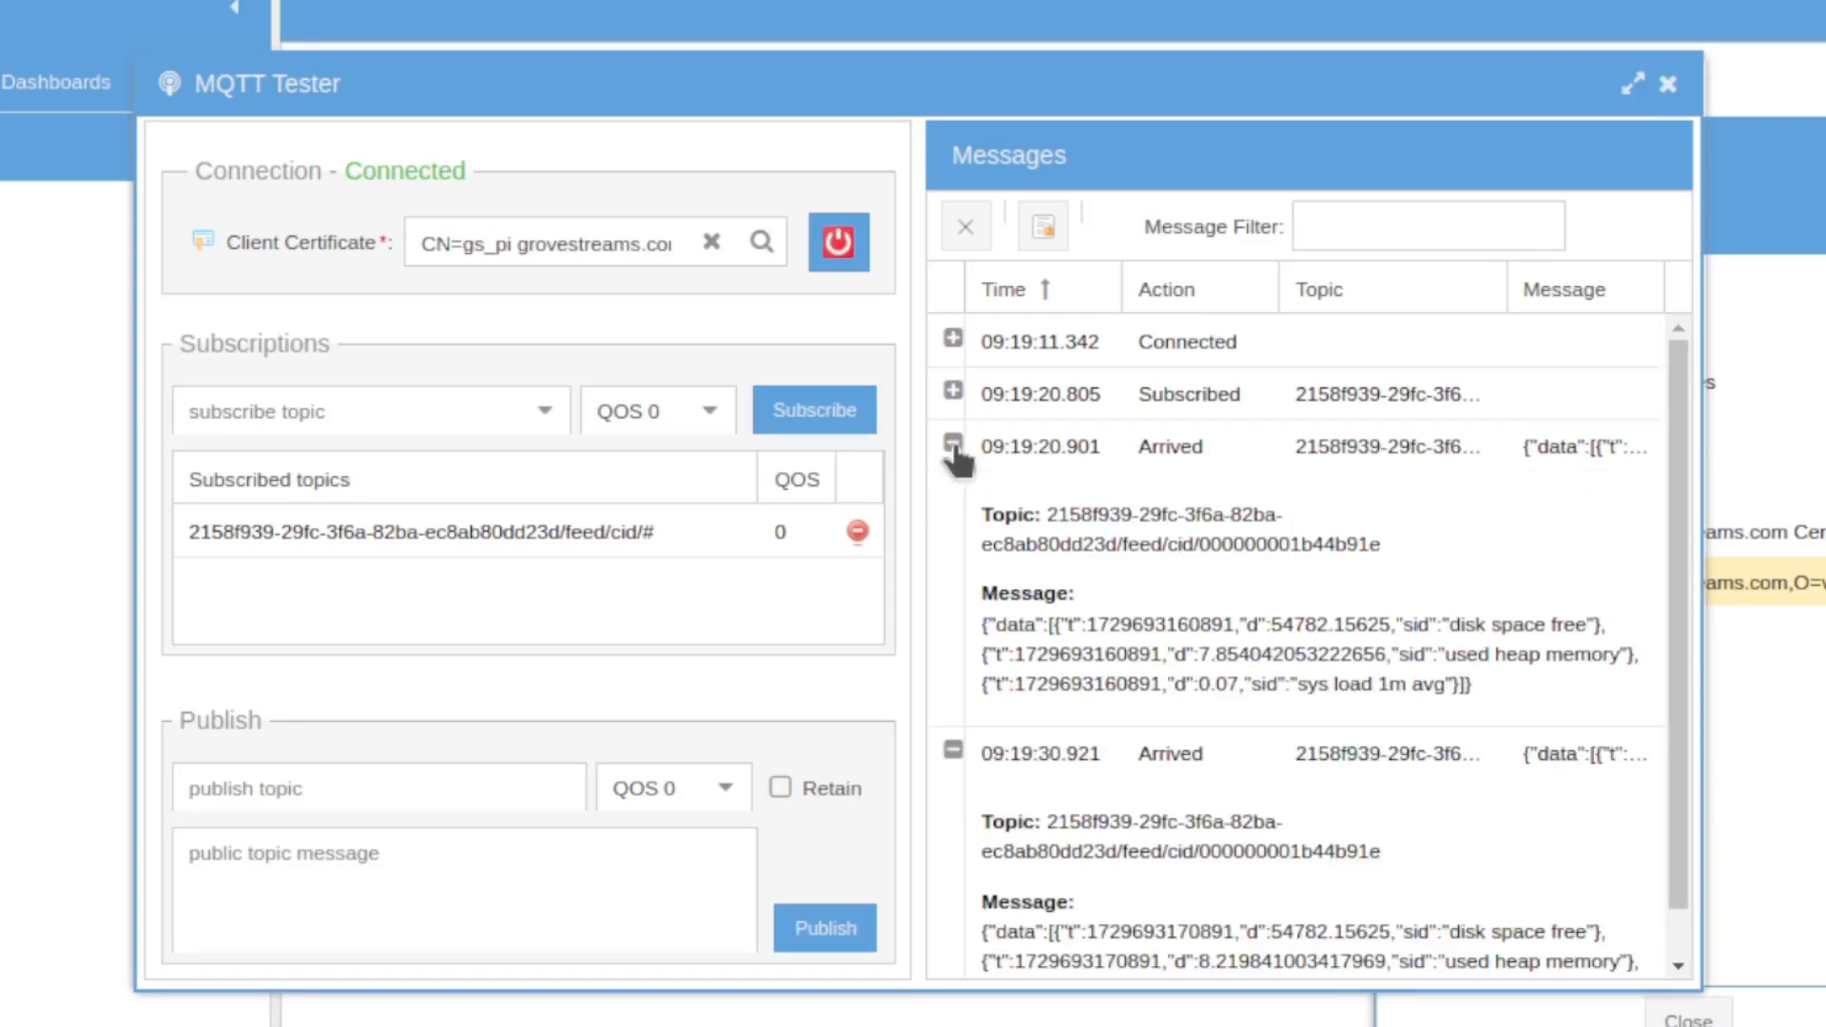
left_click(953, 444)
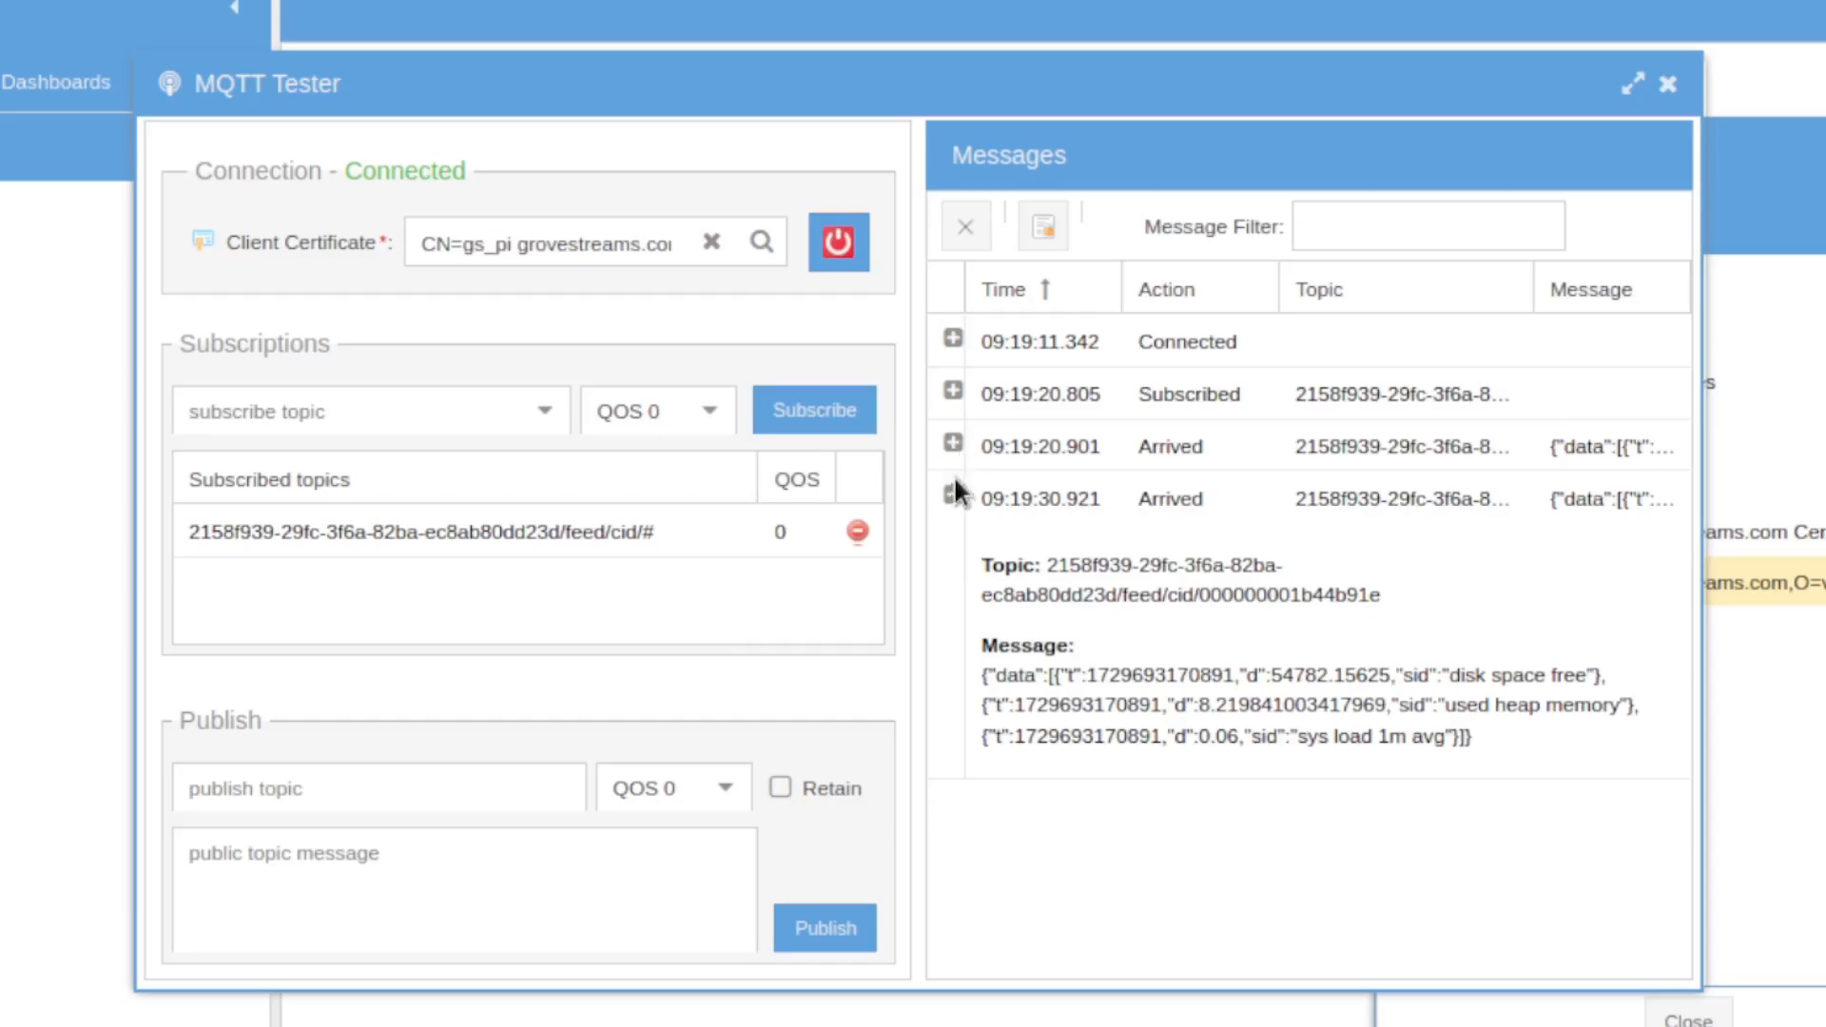
left_click(953, 497)
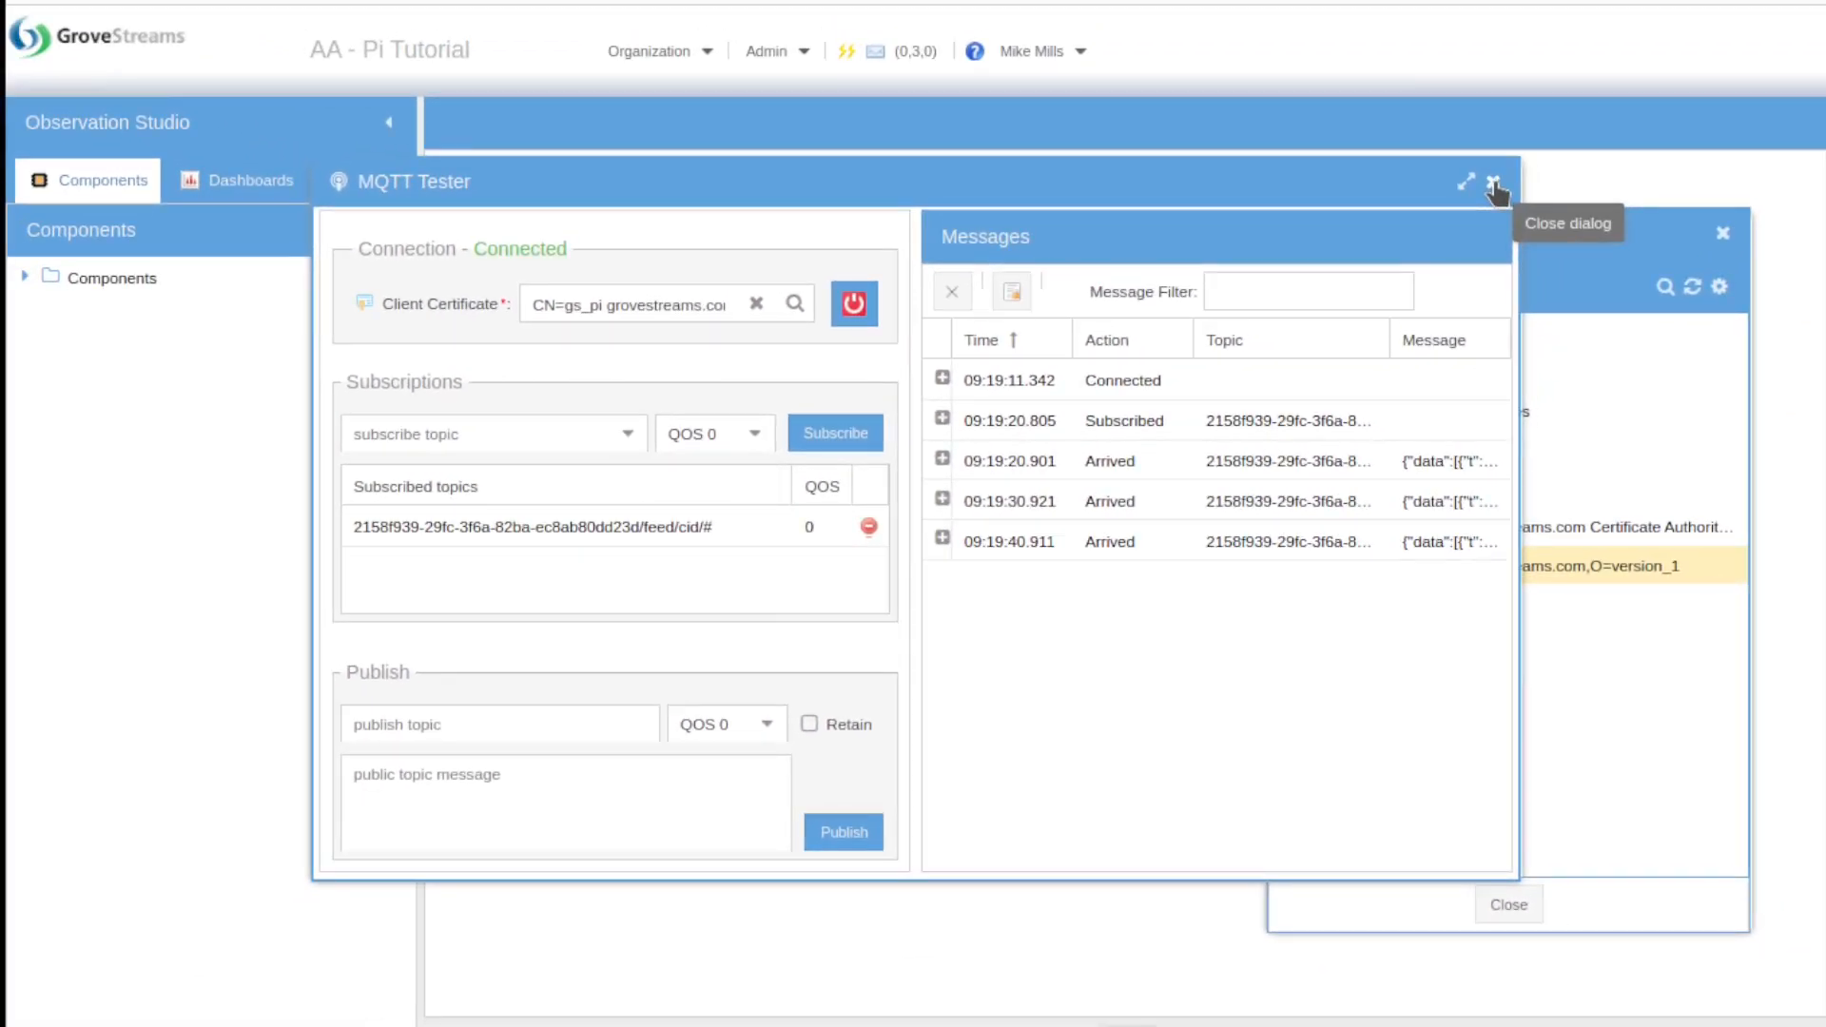
left_click(1495, 189)
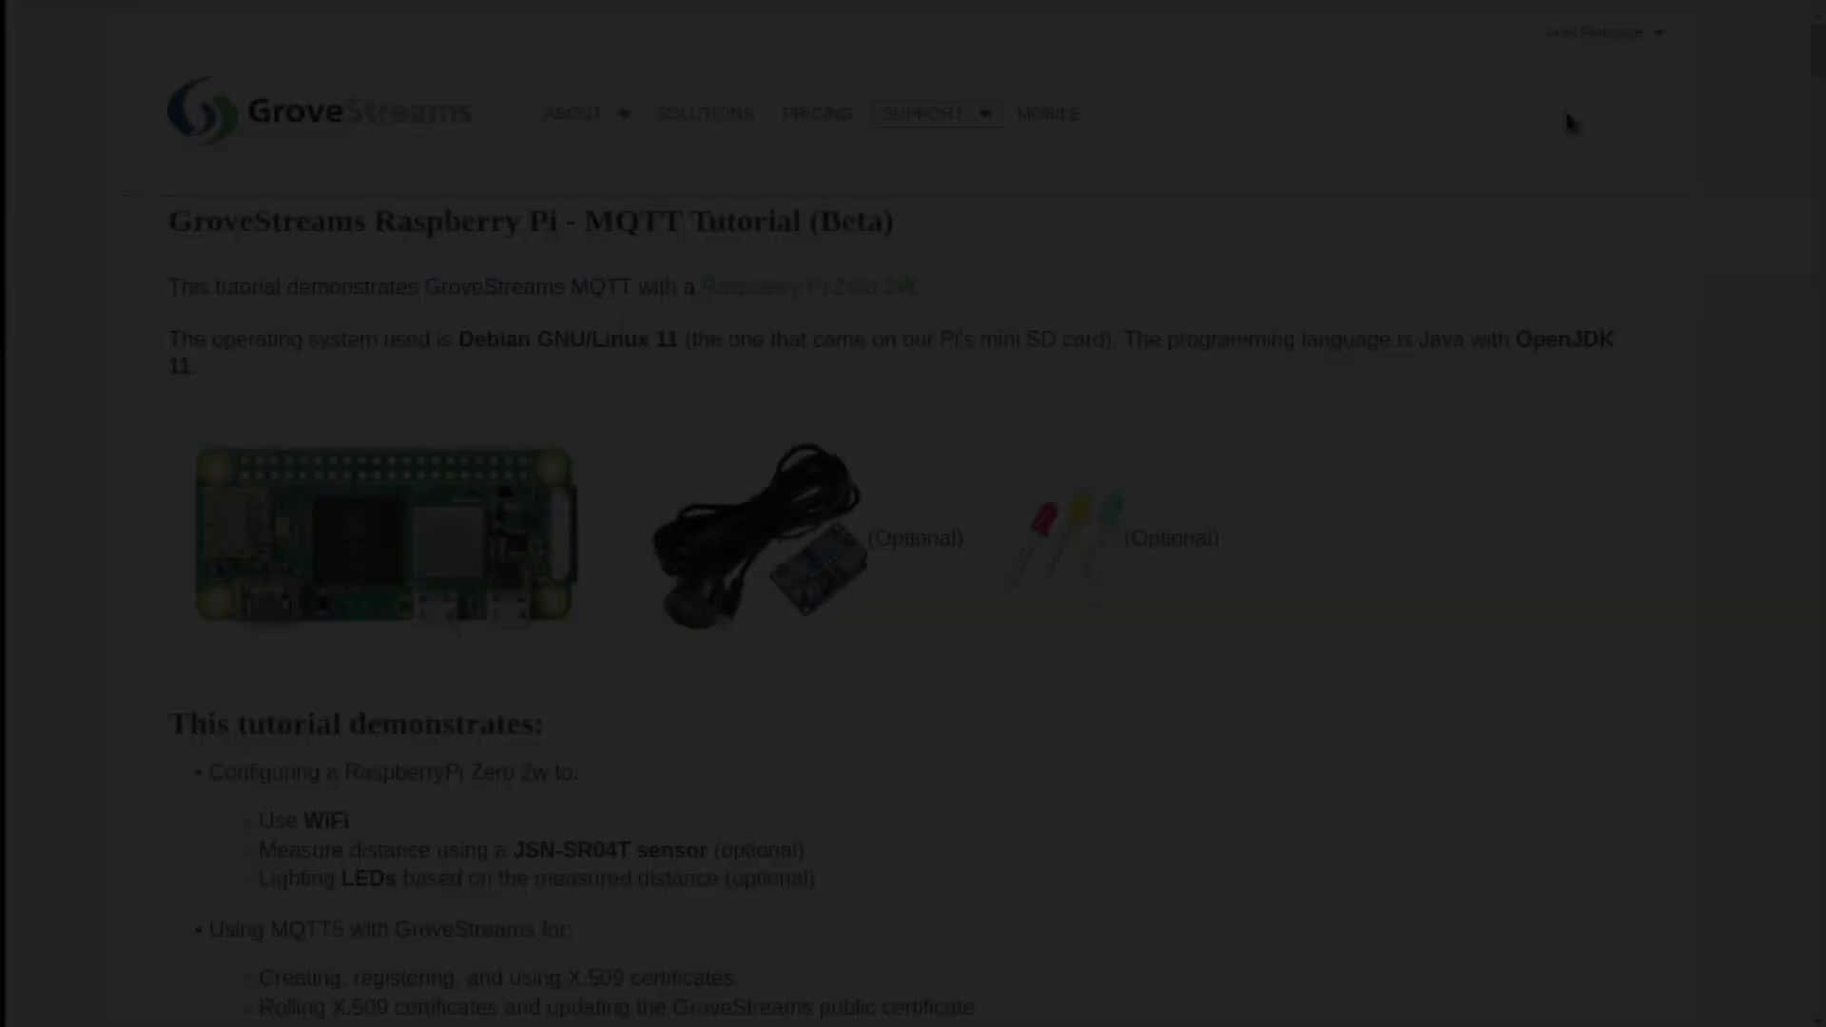
Step: Scroll down the Raspberry Pi - MQTT Tutorial page through the certificate and GSPI Policy steps
scroll(1467, 133, "down", 2)
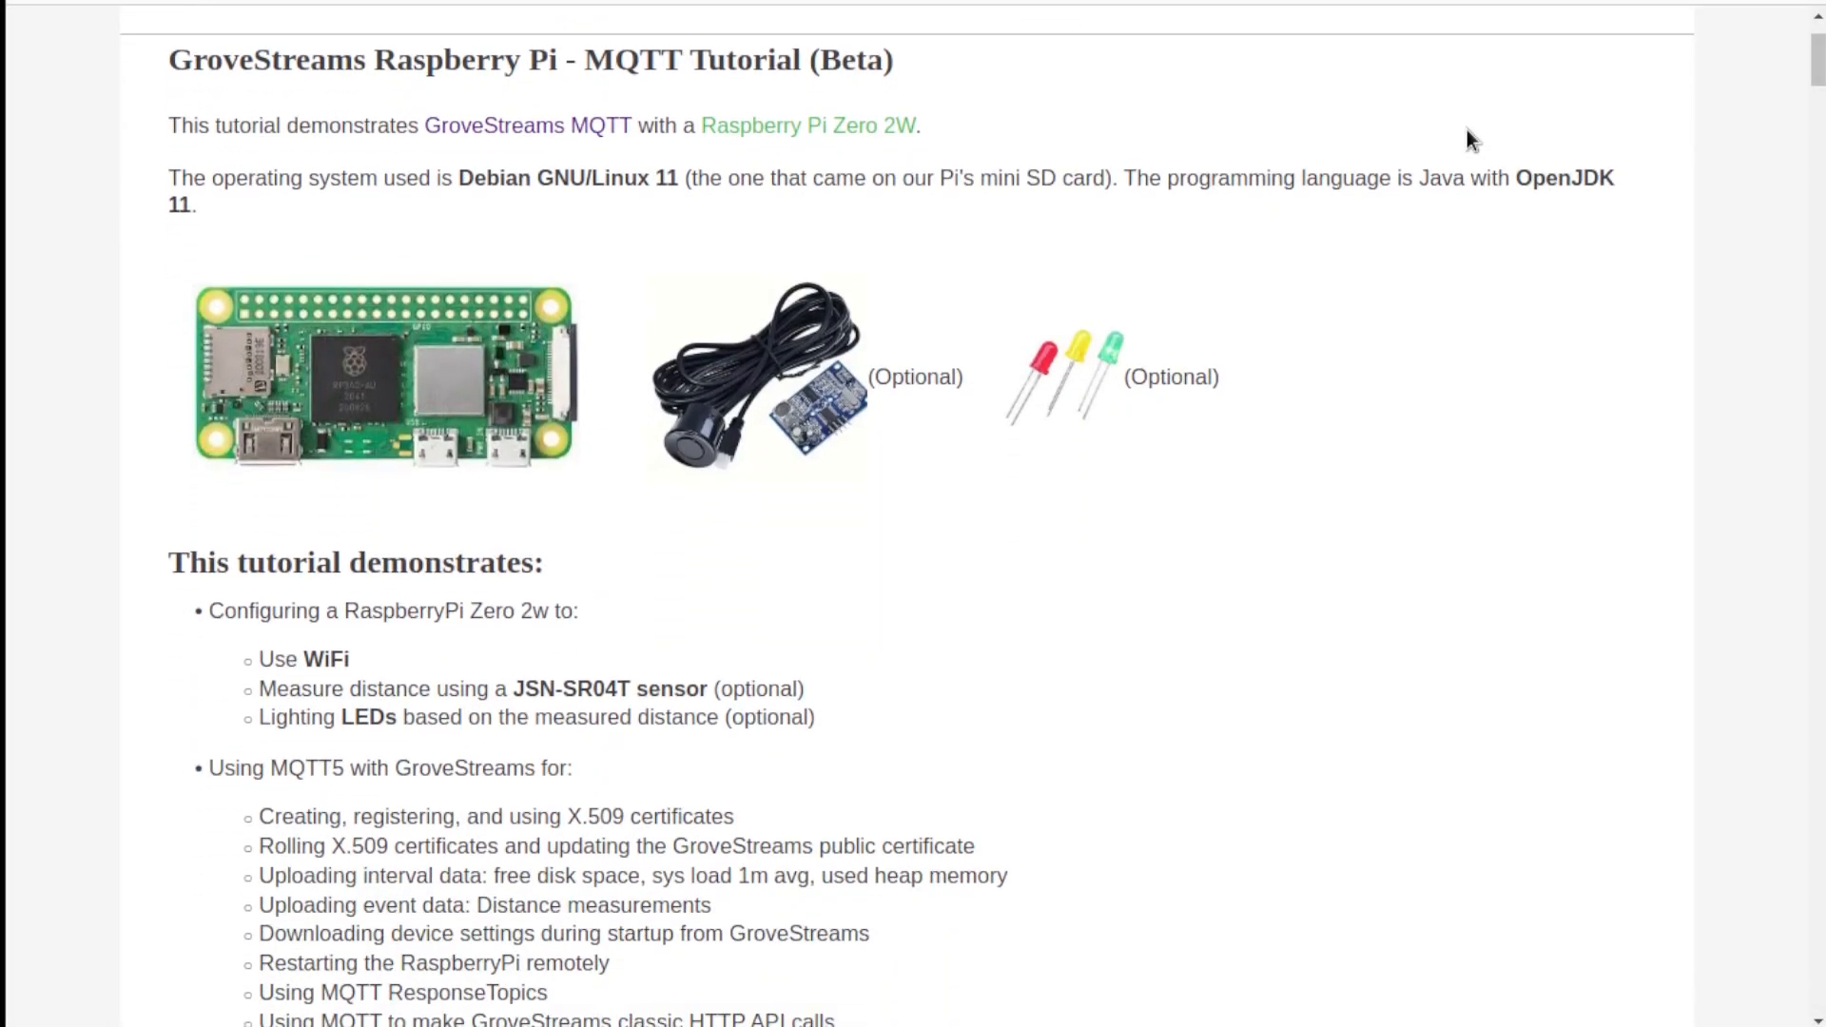
scroll(1466, 131, "down", 4)
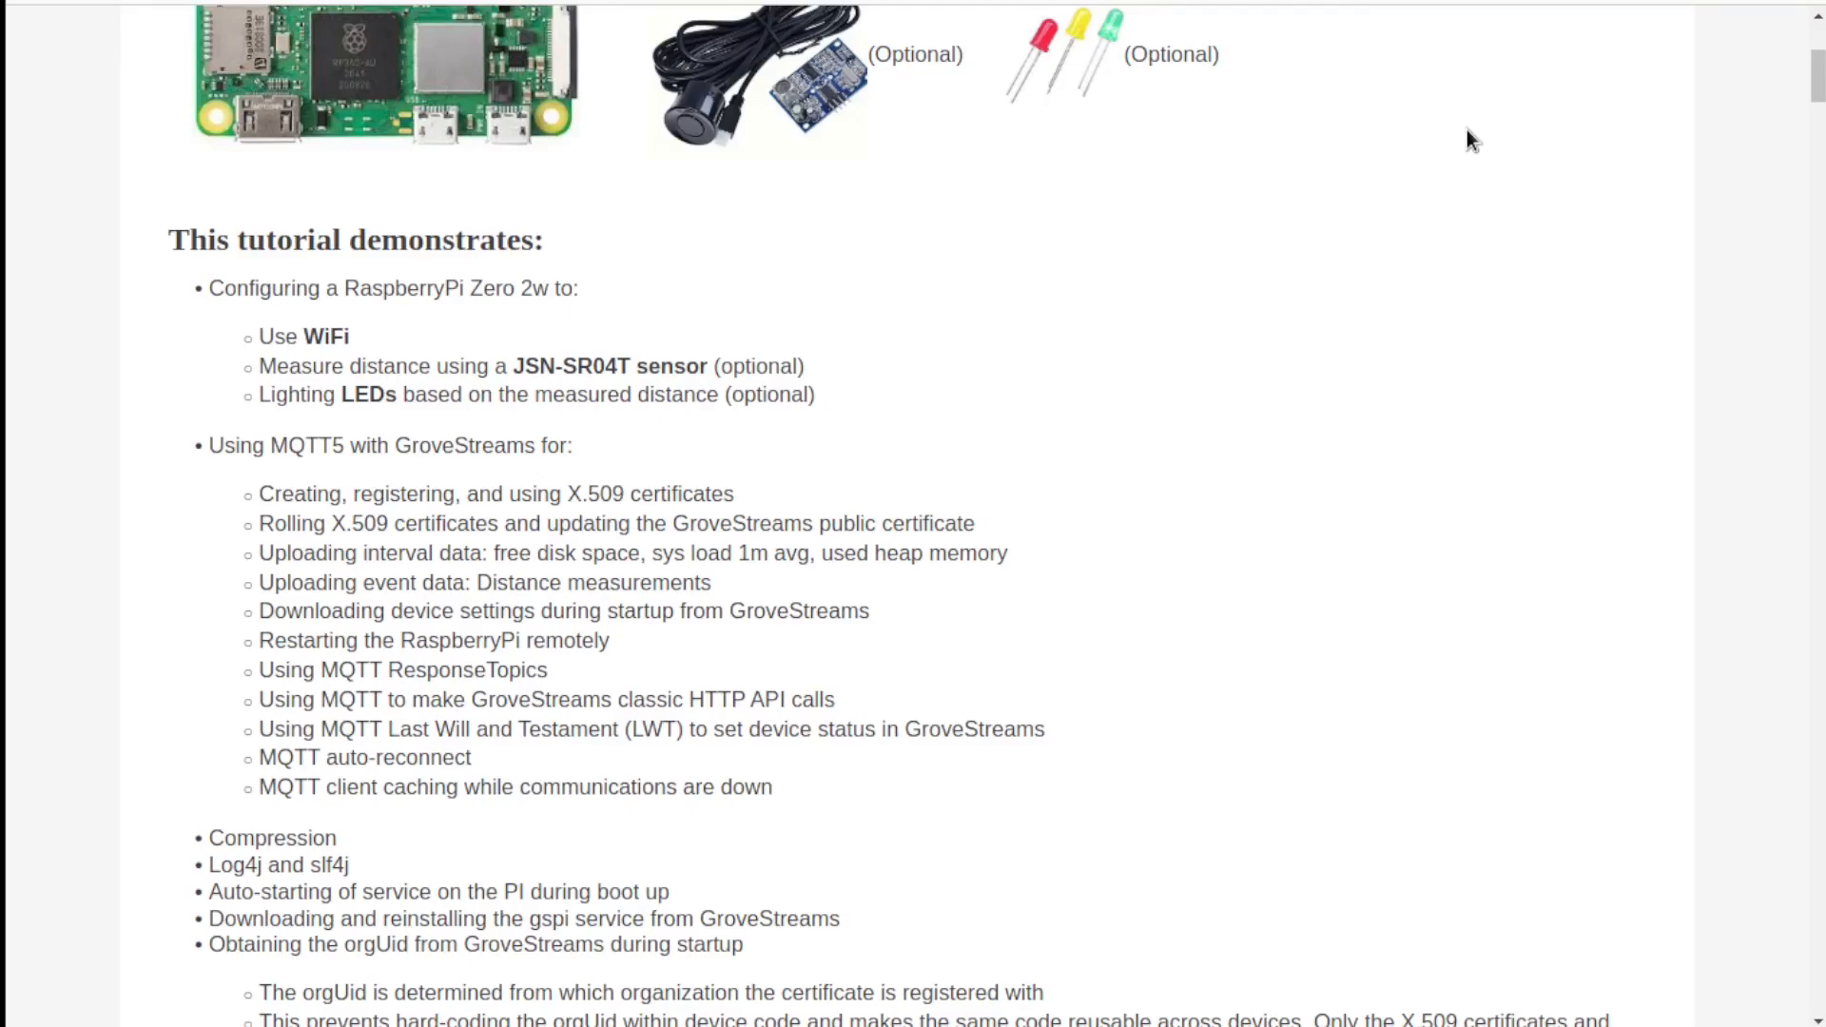
scroll(1467, 132, "down", 20)
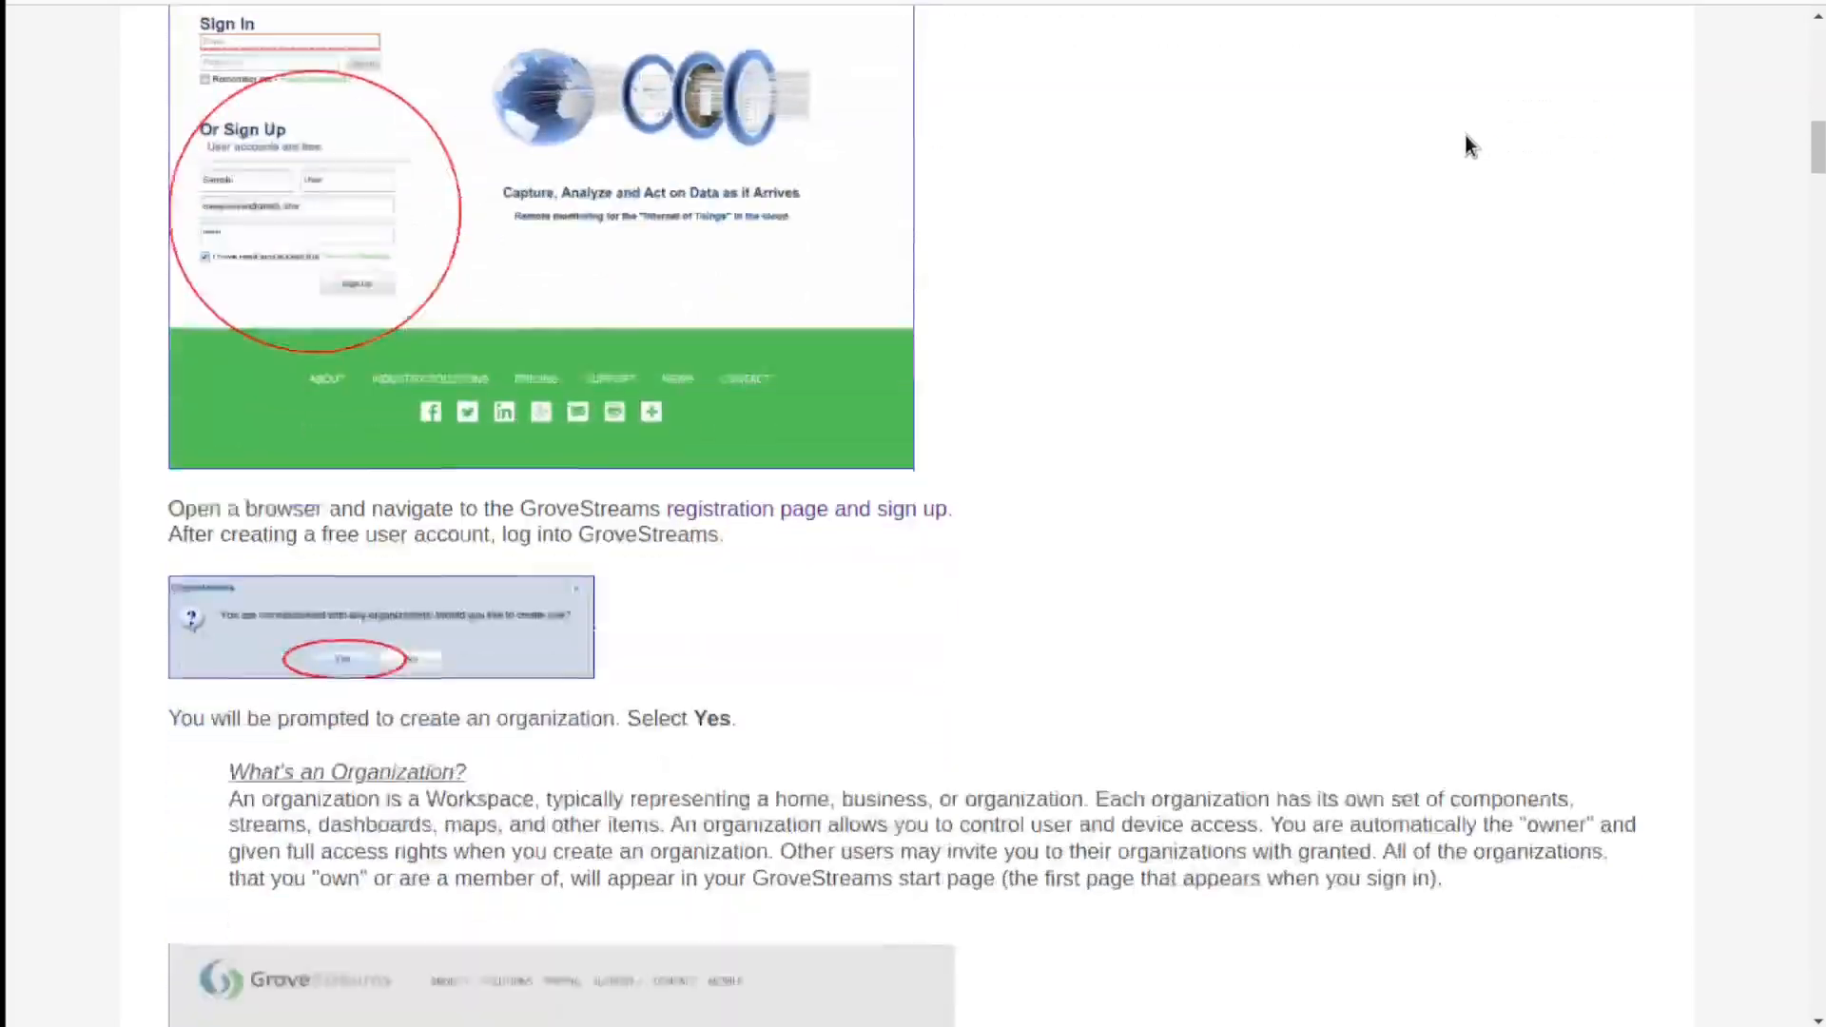
scroll(1465, 136, "down", 20)
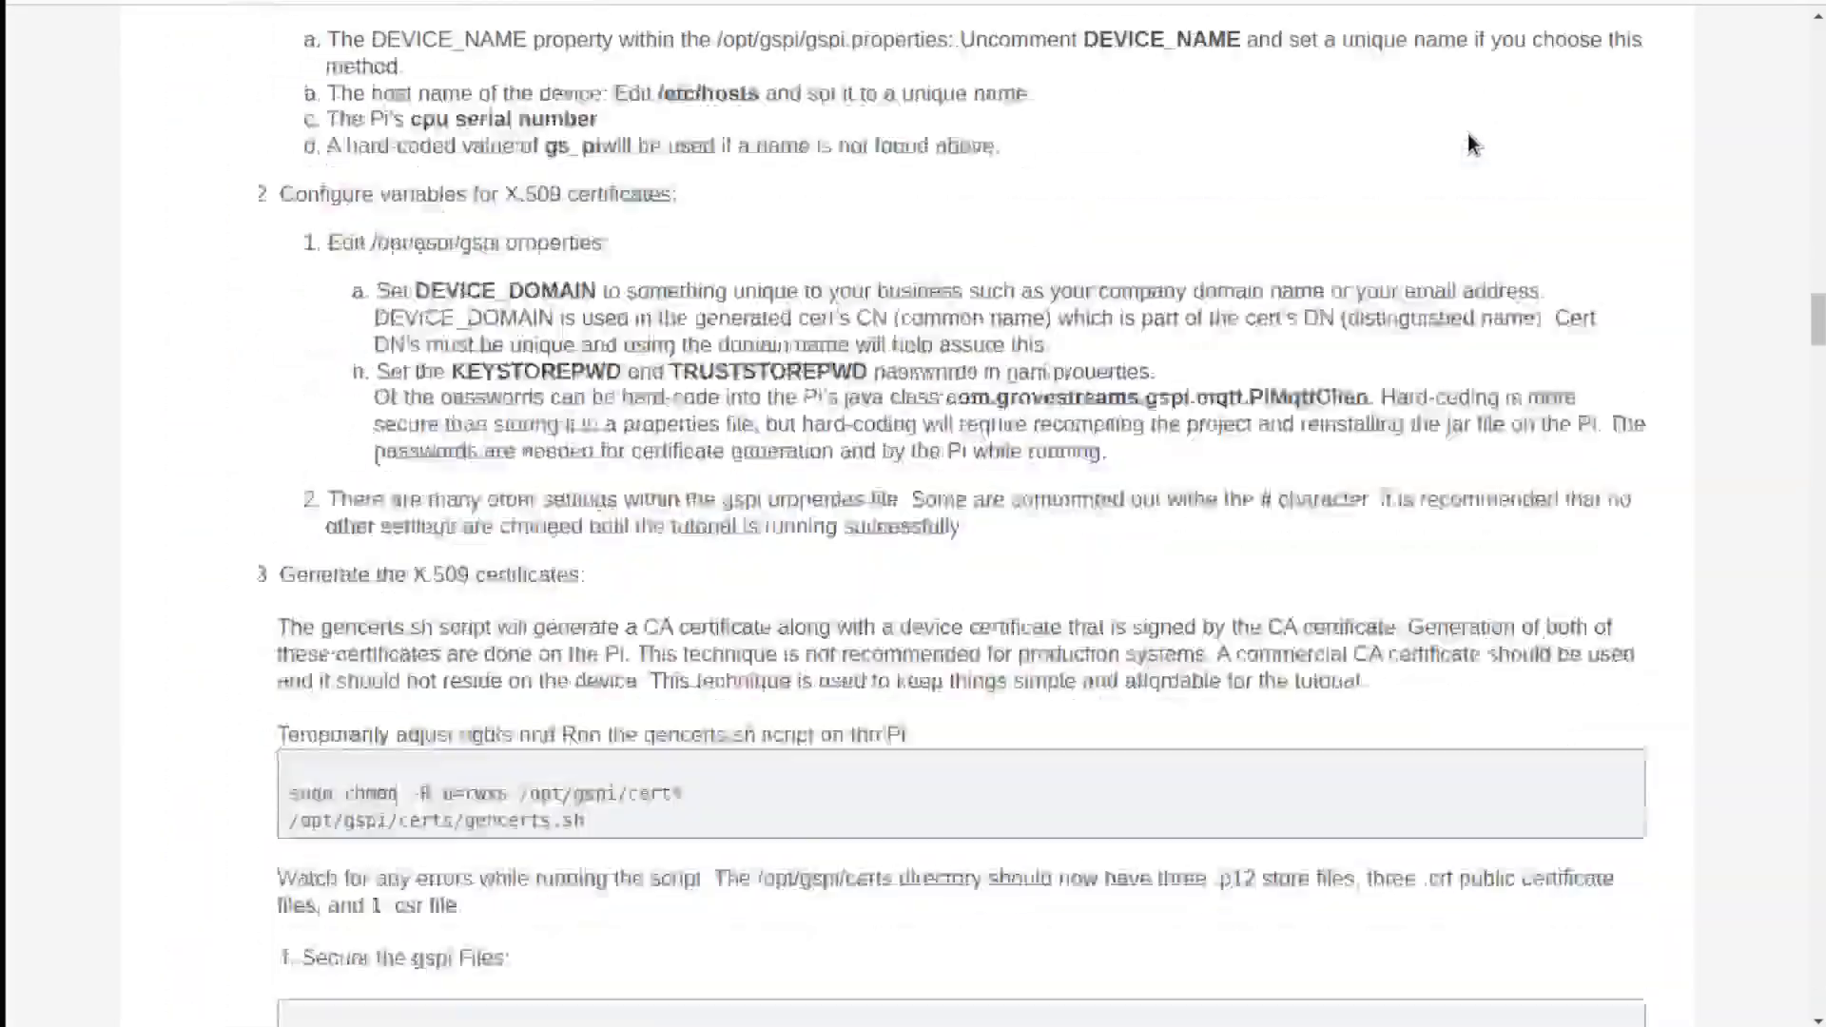
scroll(1466, 136, "down", 8)
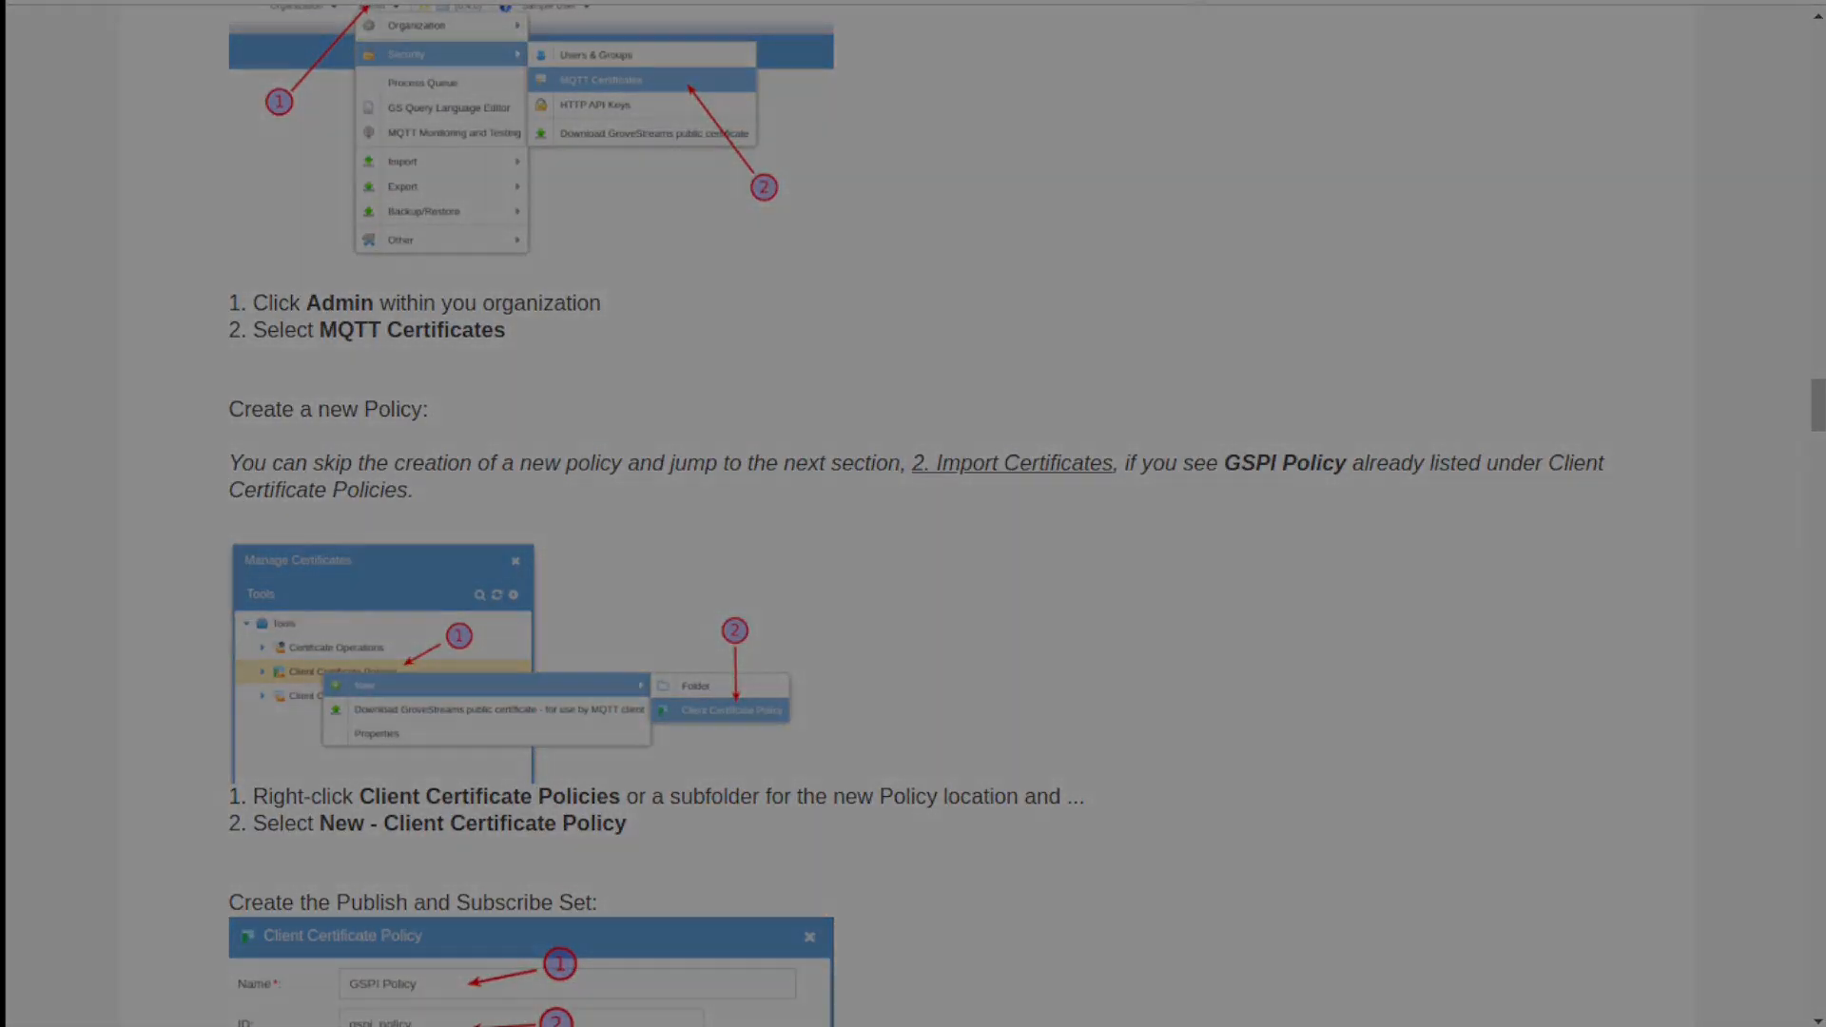